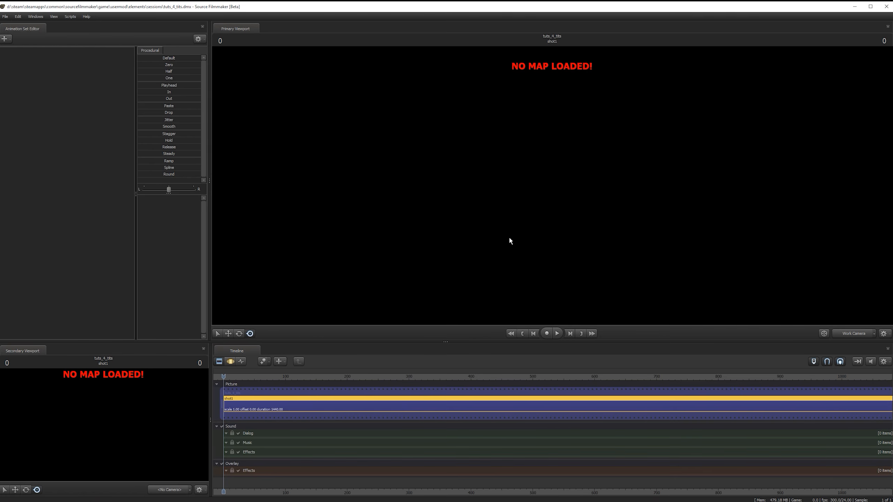
# Zoom the timeline out to fit the whole shot1 clip and move the playhead to frame 597.
pyautogui.scroll(-2, 443, 371)
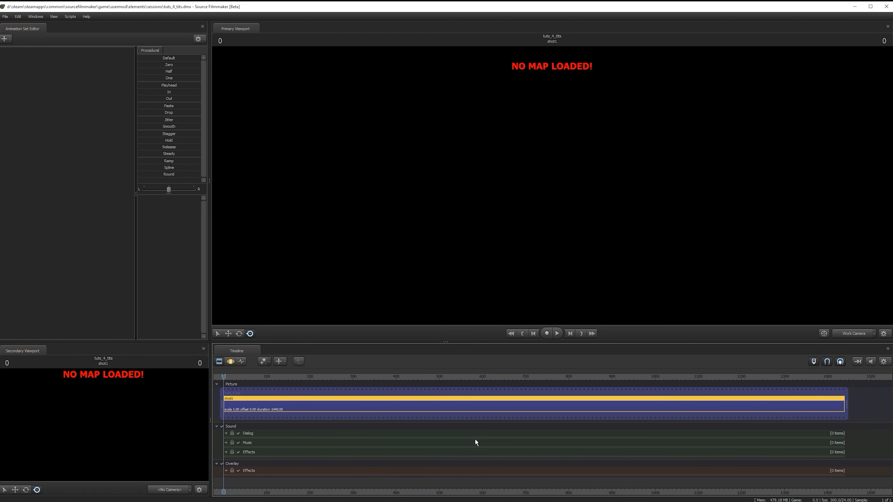
pyautogui.moveTo(243, 373); pyautogui.dragTo(844, 387)
pyautogui.moveTo(772, 489); pyautogui.dragTo(438, 464, button='middle')
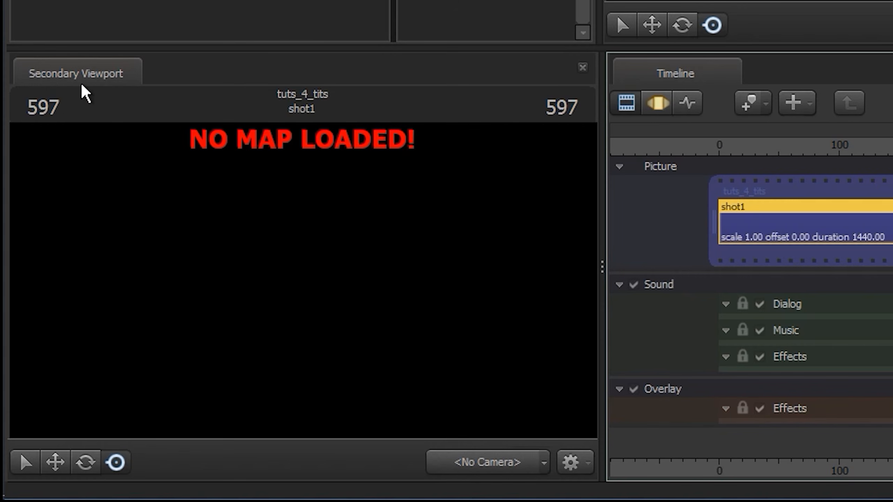
# Detach the Secondary Viewport into a floating window and dock it back beside the timeline.
pyautogui.moveTo(6, 80)
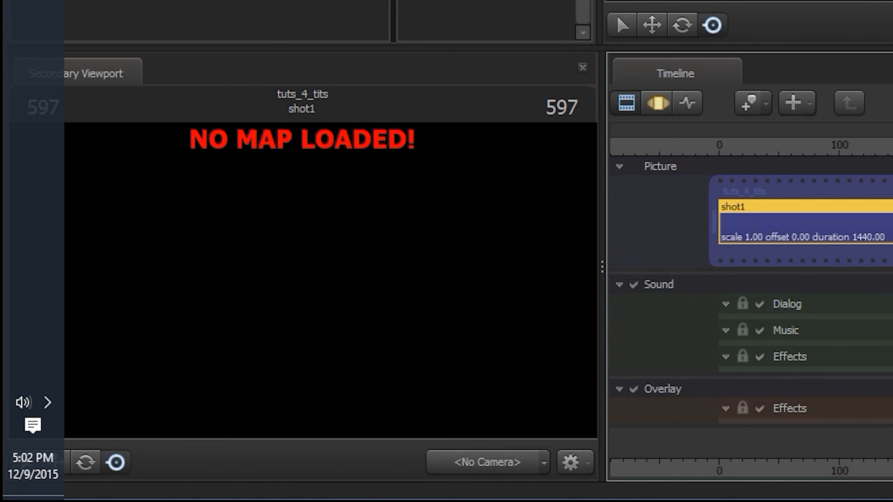
pyautogui.click(48, 402)
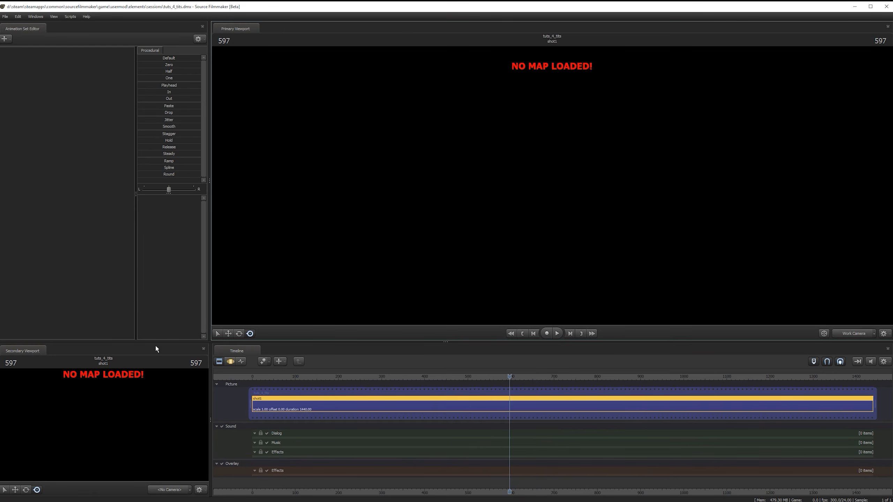
pyautogui.moveTo(23, 351); pyautogui.dragTo(602, 247)
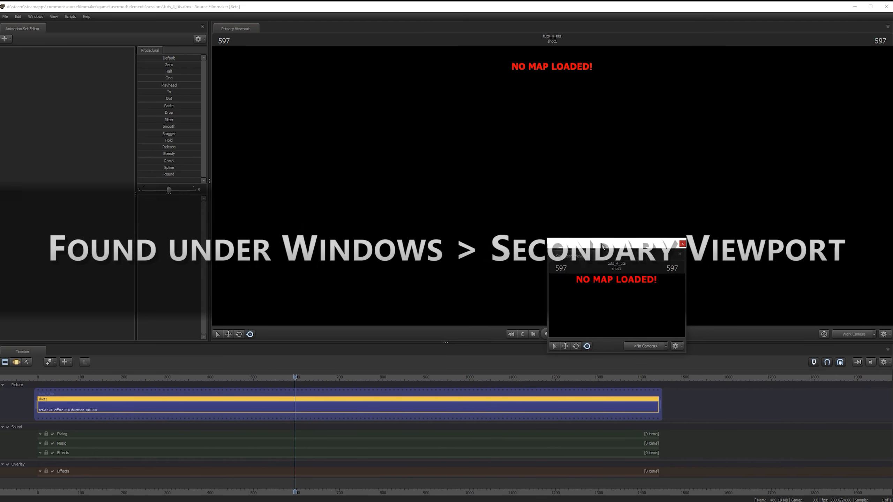
pyautogui.moveTo(570, 256); pyautogui.dragTo(430, 420)
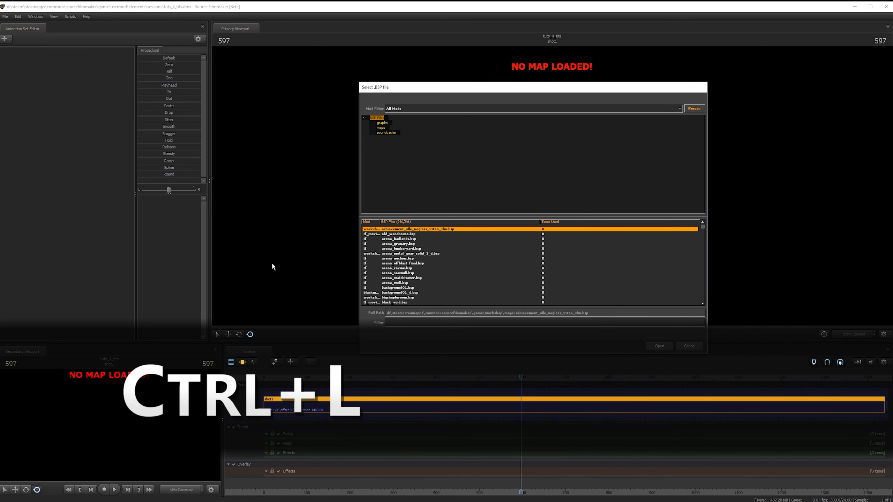
# Open the map selection for the shot, browse the BSP list and select arena_nucleus.bsp.
pyautogui.scroll(-10, 460, 274)
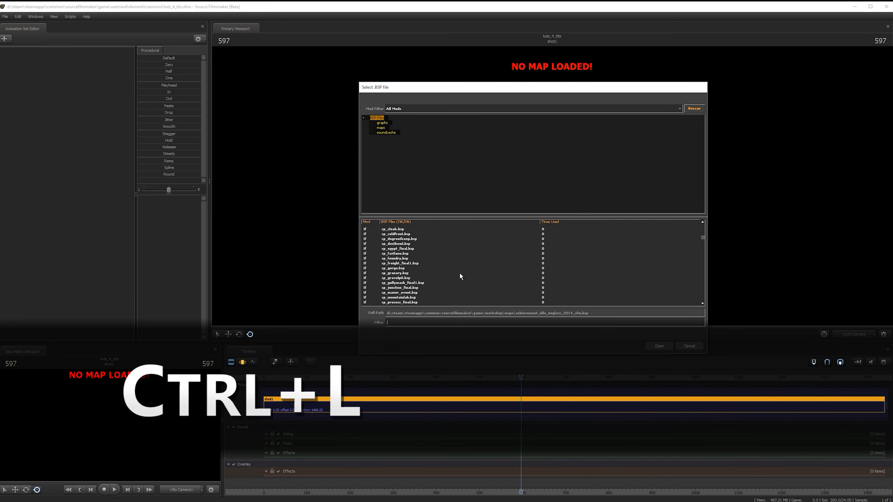
pyautogui.scroll(10, 443, 277)
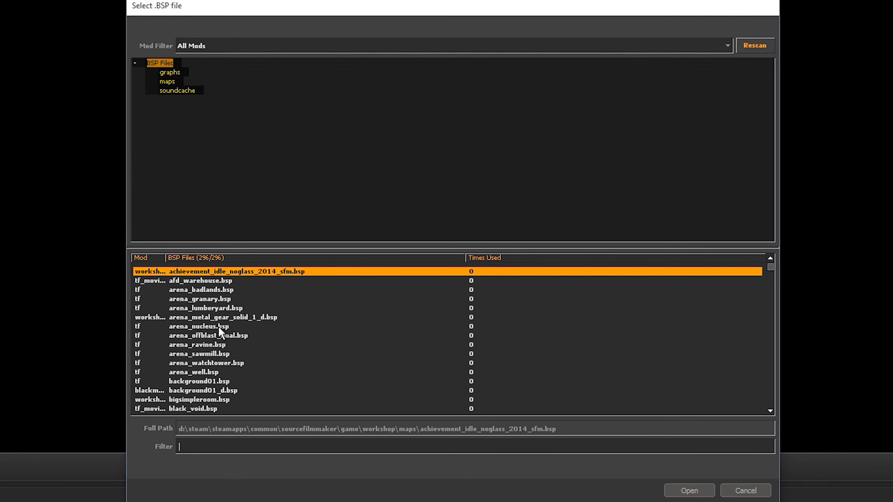
pyautogui.click(221, 326)
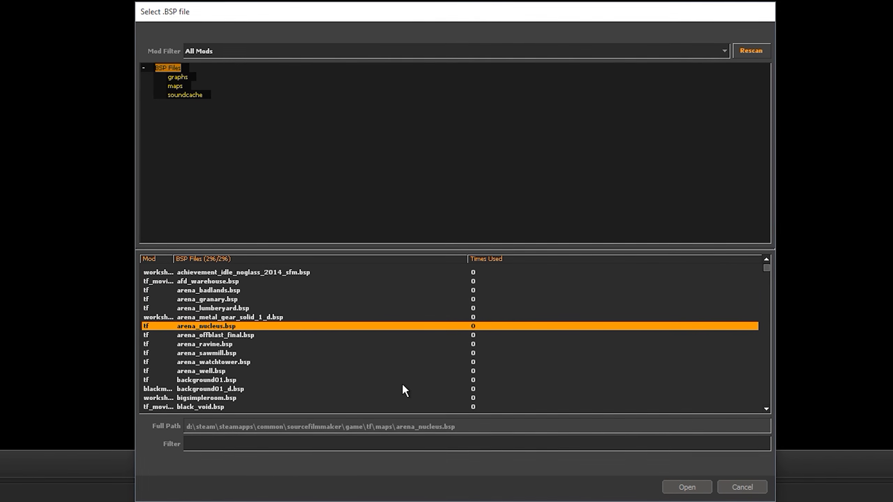
# Sort the BSP list by mod and look through the maps offered by the different mods.
pyautogui.click(156, 257)
pyautogui.scroll(-2, 247, 295)
pyautogui.scroll(1, 276, 304)
pyautogui.scroll(1, 772, 289)
pyautogui.scroll(-20, 763, 280)
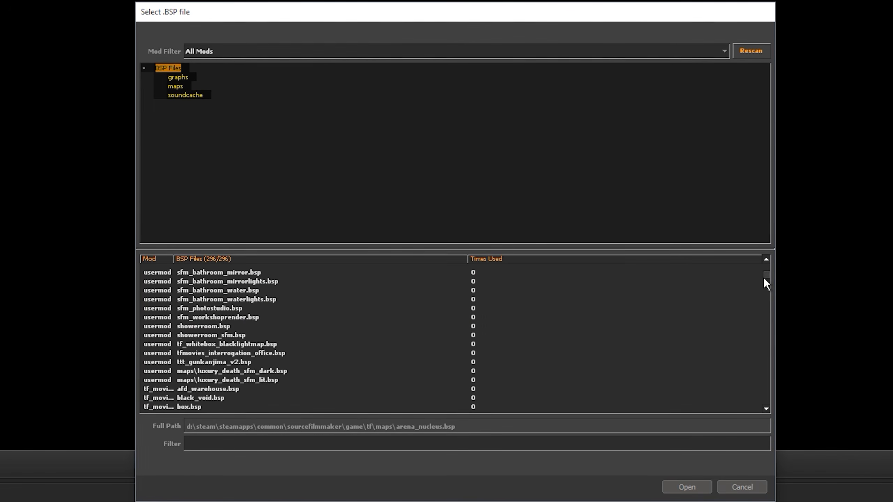
pyautogui.scroll(-20, 763, 336)
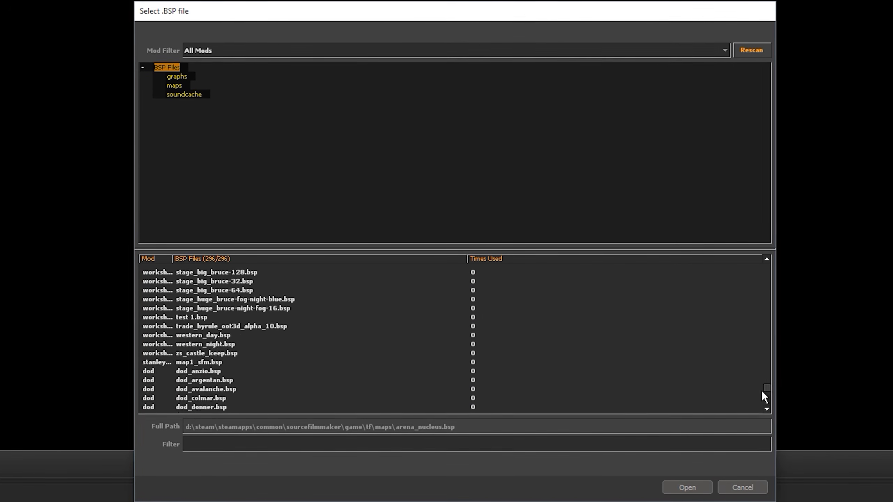
pyautogui.scroll(4, 771, 399)
pyautogui.scroll(-2, 770, 398)
pyautogui.scroll(4, 771, 399)
pyautogui.scroll(-2, 770, 396)
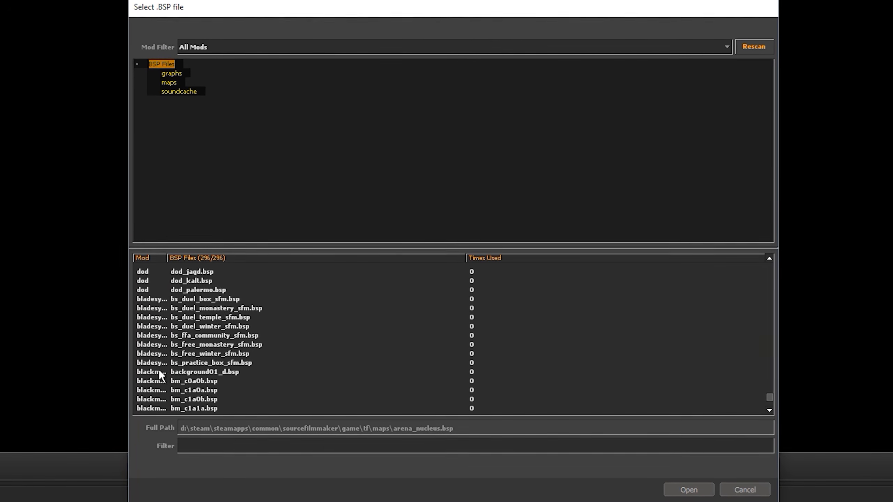
pyautogui.scroll(10, 159, 369)
pyautogui.scroll(15, 162, 389)
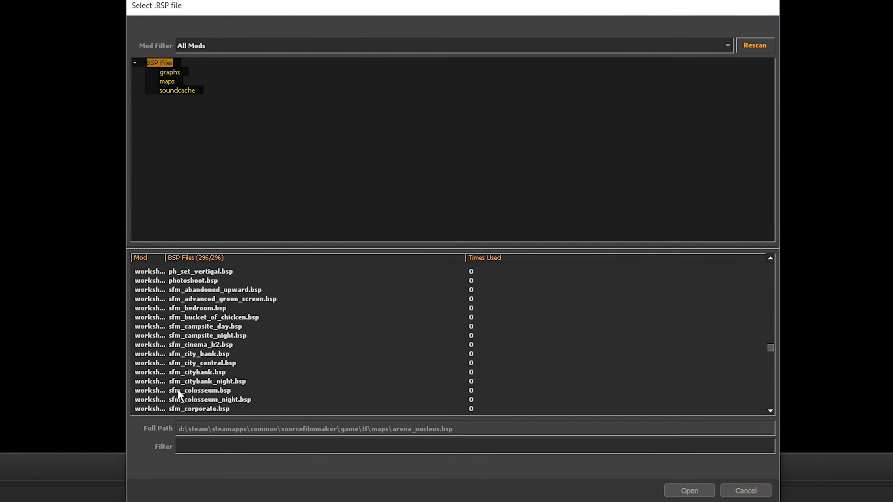
# Return to the selected arena_nucleus.bsp map and load it.
pyautogui.moveTo(770, 352); pyautogui.dragTo(795, 290)
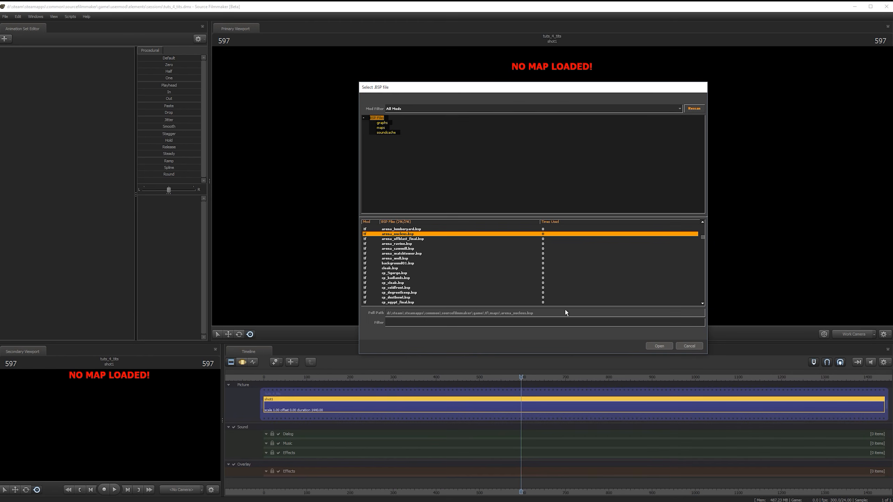
pyautogui.click(664, 348)
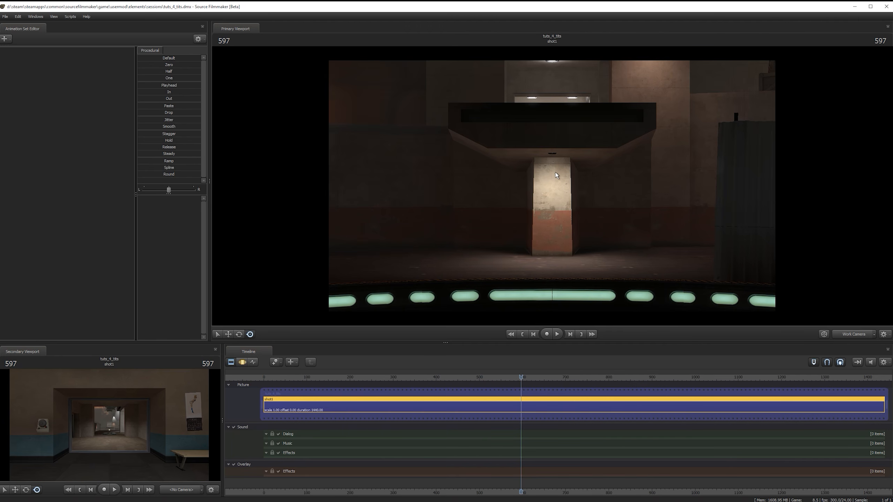
# Move the playhead to frame 82 and zoom the timeline out around the shot1 clip.
pyautogui.moveTo(312, 379); pyautogui.dragTo(299, 381)
pyautogui.scroll(-3, 368, 472)
pyautogui.moveTo(380, 489); pyautogui.dragTo(474, 467, button='middle')
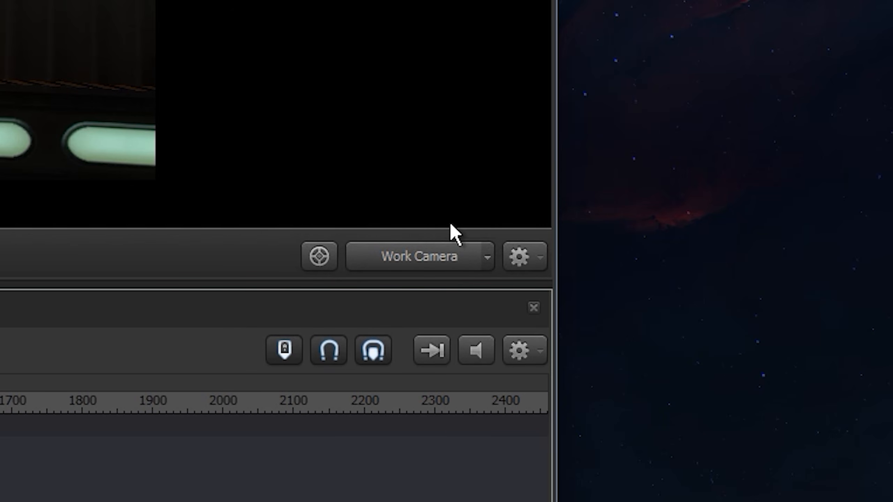
pyautogui.click(494, 256)
pyautogui.moveTo(498, 345)
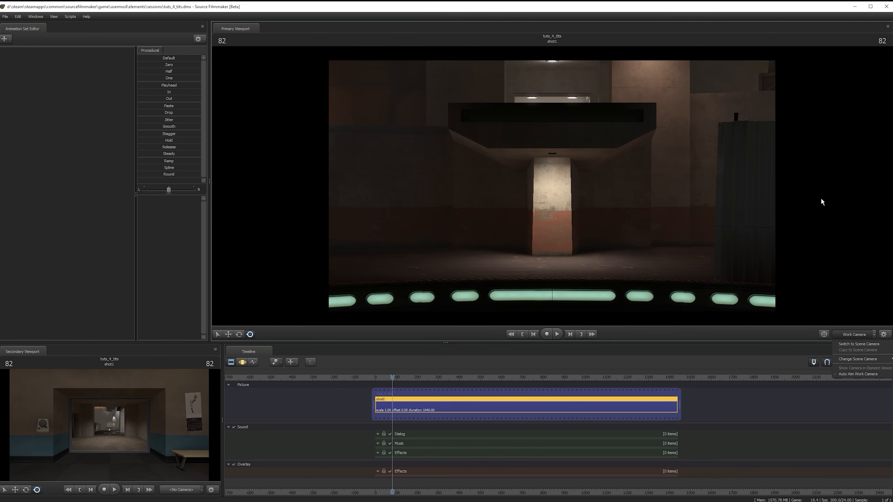
pyautogui.click(789, 337)
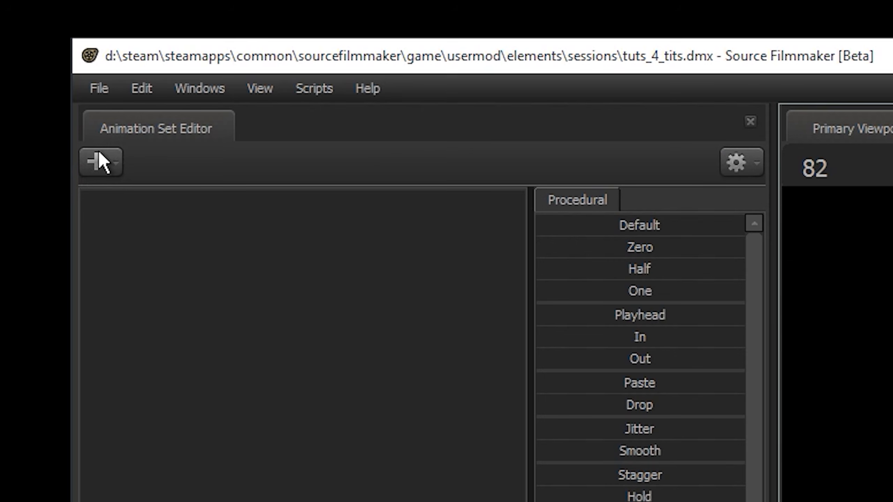
# Create an animation set for a new camera.
pyautogui.click(100, 158)
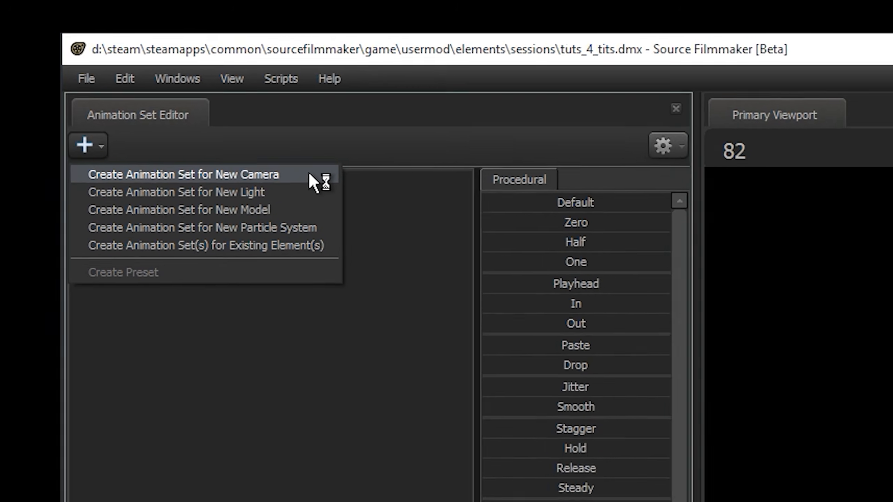
pyautogui.click(348, 197)
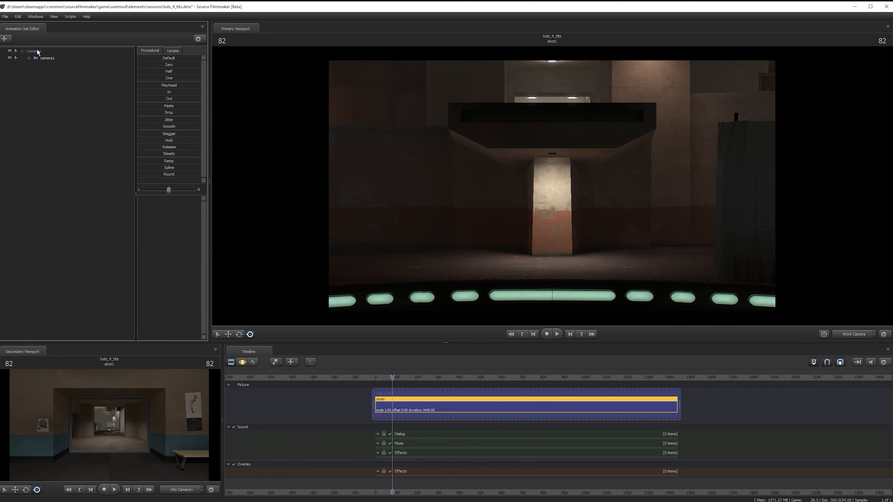
# Collapse the Cameras group in the Animation Set Editor and expand it again.
pyautogui.click(22, 52)
pyautogui.click(22, 53)
pyautogui.rightClick(39, 84)
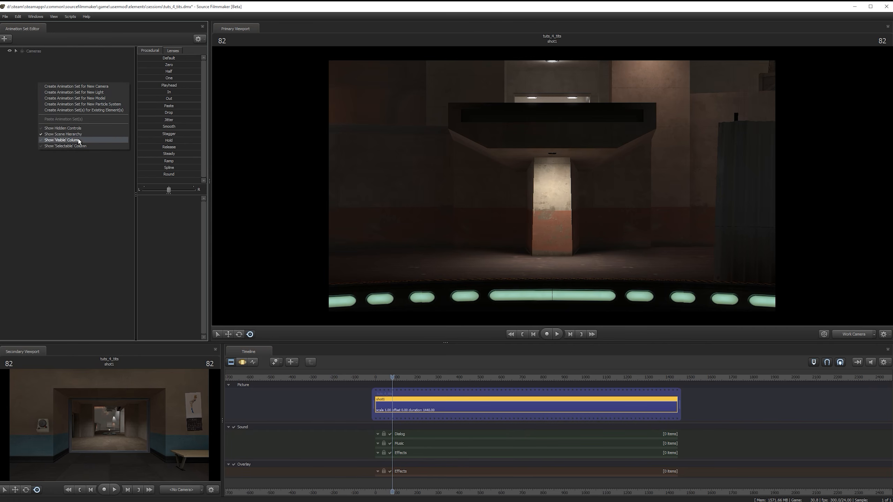
pyautogui.click(56, 70)
pyautogui.click(22, 51)
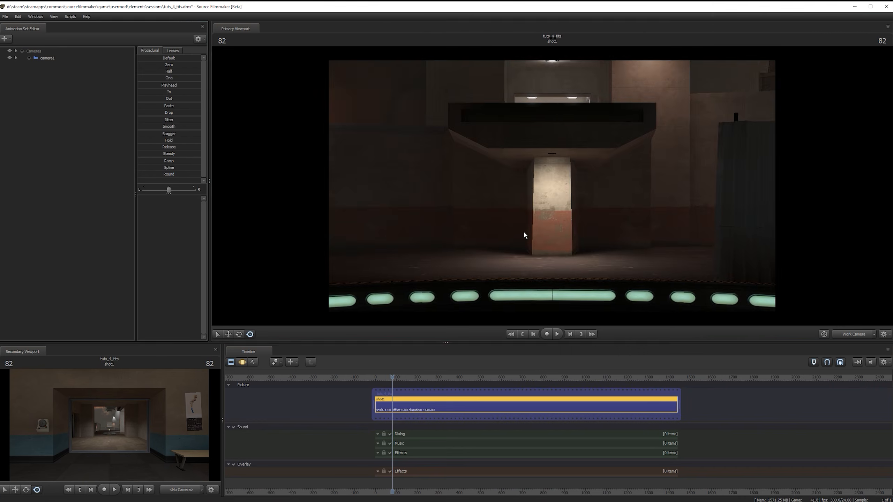
# Fly the work camera through the map to look down on the round grated platform.
pyautogui.moveTo(523, 231); pyautogui.dragTo(506, 282)
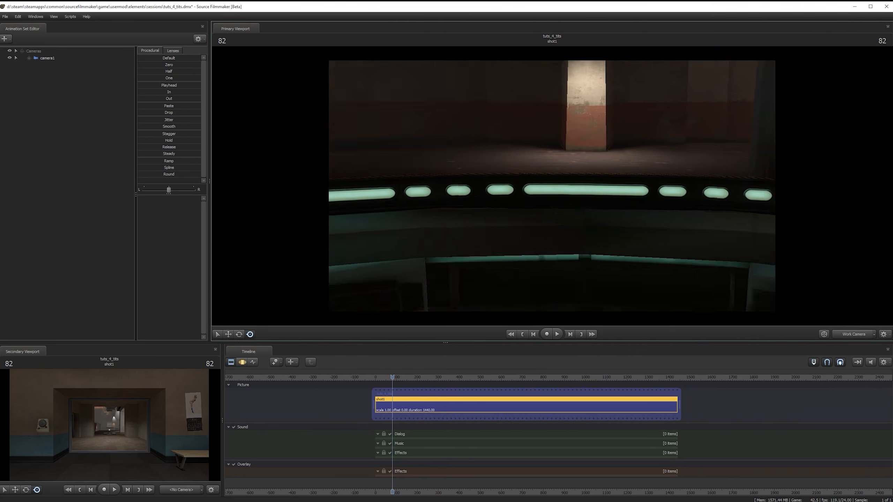
pyautogui.moveTo(551, 185); pyautogui.dragTo(573, 222)
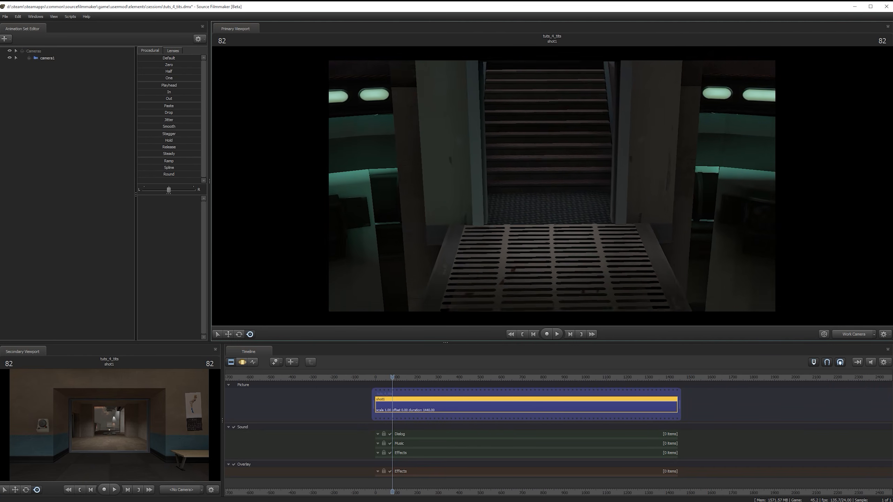
pyautogui.press('w')
pyautogui.press('a')
pyautogui.press('a')
pyautogui.press('s')
pyautogui.press('w')
pyautogui.press('w')
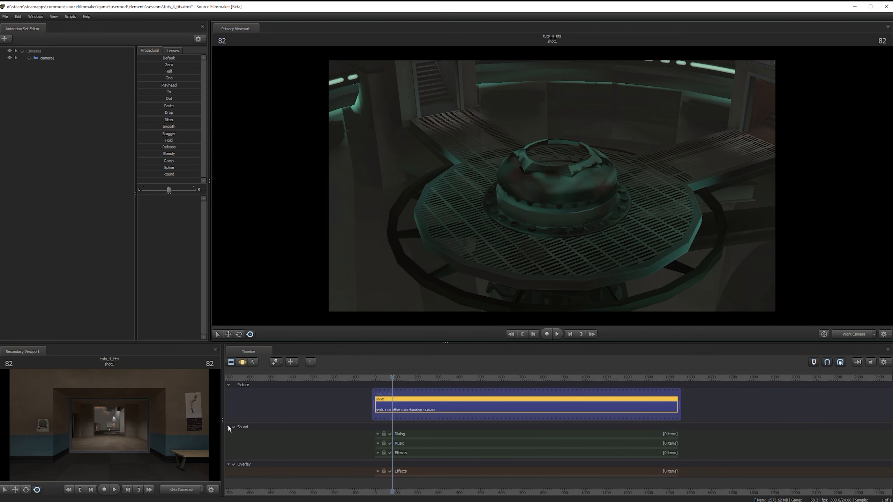
# Undock the Secondary Viewport, dock it beside the timeline again and narrow it slightly.
pyautogui.moveTo(42, 352); pyautogui.dragTo(572, 181)
pyautogui.moveTo(737, 33); pyautogui.dragTo(432, 421)
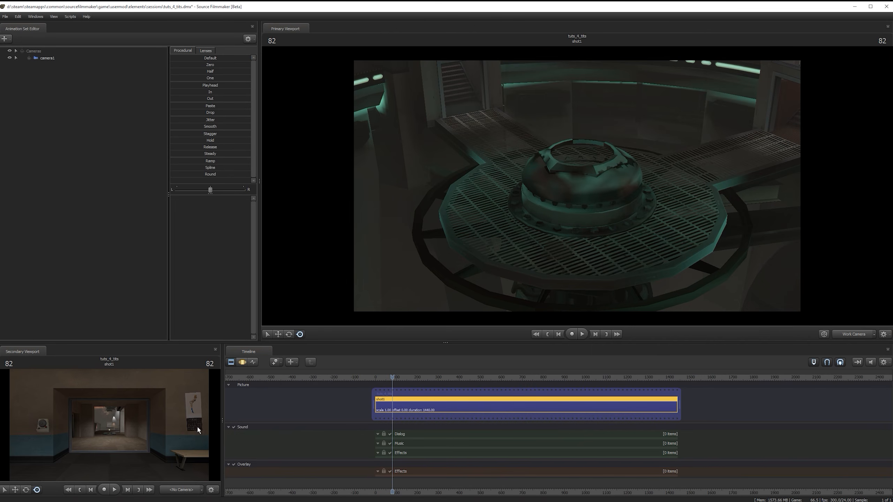
pyautogui.moveTo(222, 393)
pyautogui.mouseDown()
pyautogui.moveTo(235, 392)
pyautogui.moveTo(210, 401)
pyautogui.mouseUp()
# Change the Secondary Viewport's scene camera to camera1 and try to manipulate that camera in the Clip Editor.
pyautogui.rightClick(148, 457)
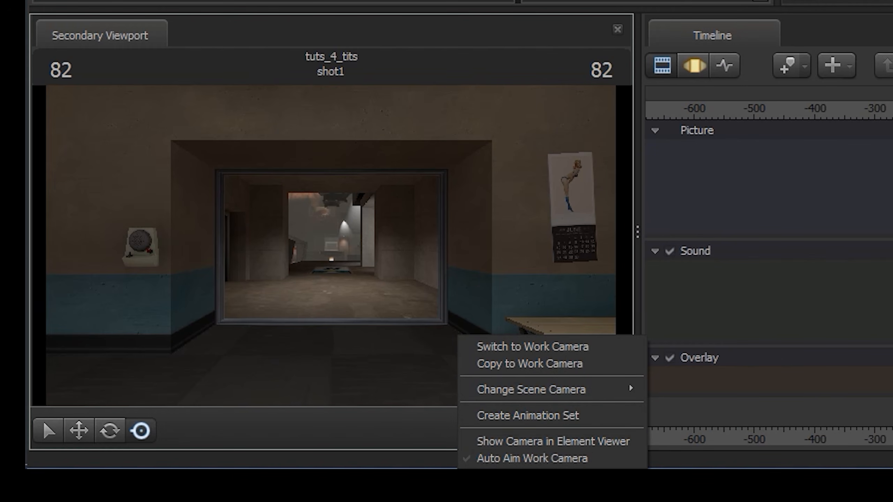
pyautogui.moveTo(622, 404)
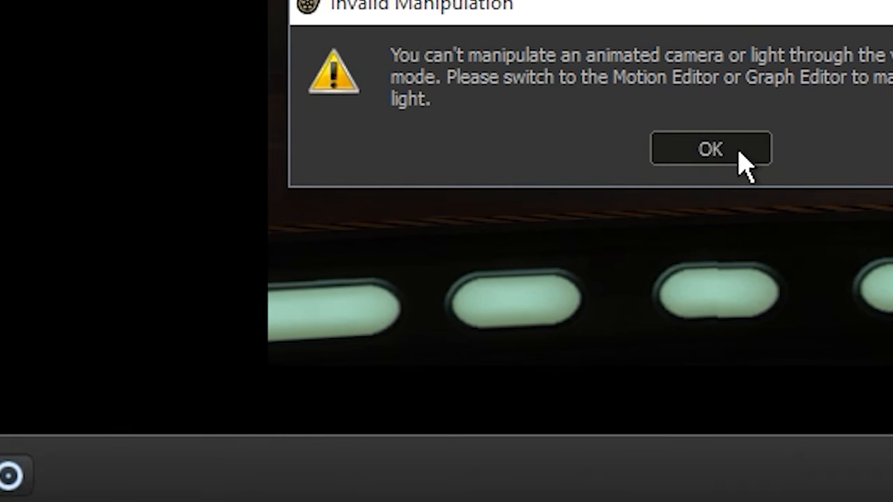
pyautogui.click(465, 306)
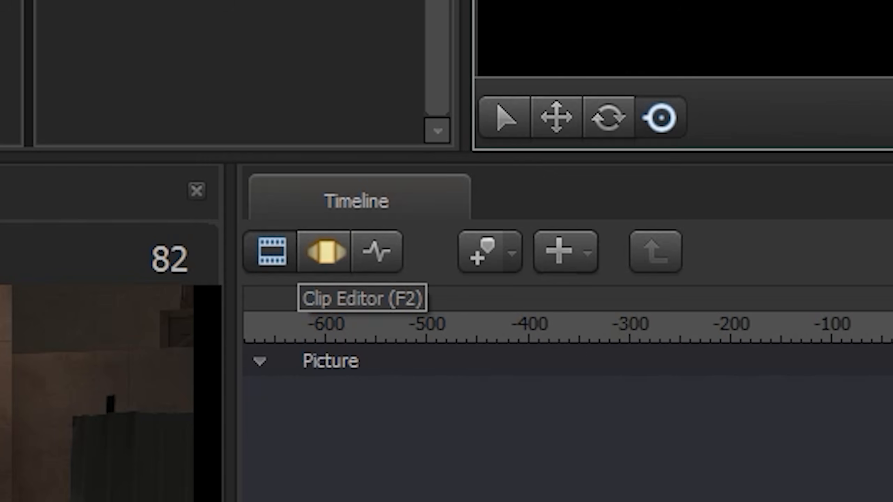
# Switch the timeline from the Clip Editor to the Motion Editor, back again, and to the Graph Editor.
pyautogui.click(269, 263)
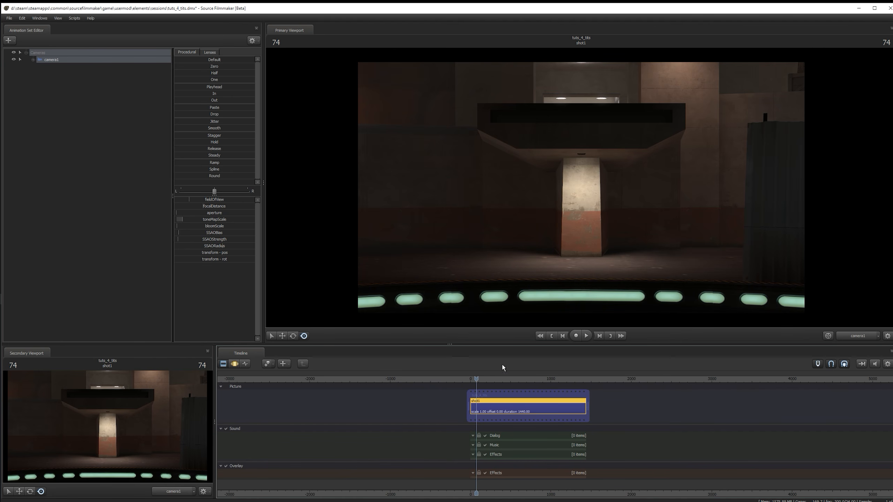
pyautogui.click(235, 364)
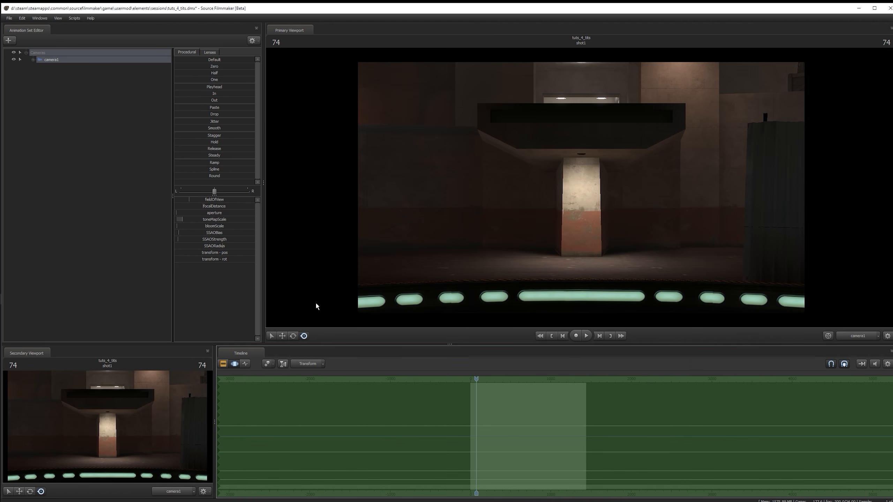
pyautogui.press('F2')
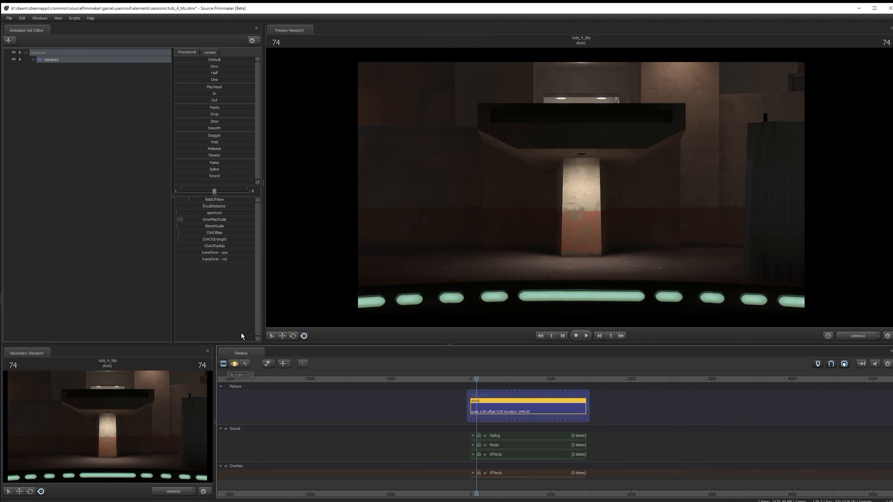
pyautogui.click(246, 364)
# Toggle the timeline repeatedly between its editors, finishing in the Motion Editor.
pyautogui.press('Tab')
pyautogui.press('Tab')
pyautogui.press('Tab')
pyautogui.press('Tab')
pyautogui.press('Tab')
pyautogui.press('Tab')
pyautogui.press('Tab')
pyautogui.press('Tab')
pyautogui.click(233, 364)
pyautogui.press('Tab')
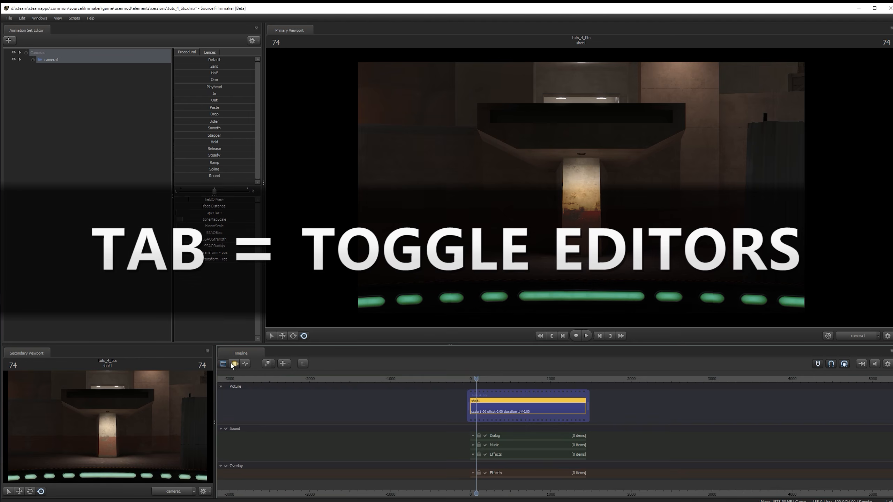
pyautogui.press('Tab')
# Try moving camera1 to a new view of the room in the Motion Editor and undo the camera move.
pyautogui.moveTo(581, 188); pyautogui.dragTo(724, 246)
pyautogui.press('w')
pyautogui.press('w')
pyautogui.press('r')
pyautogui.press('r')
pyautogui.moveTo(581, 225); pyautogui.dragTo(605, 257)
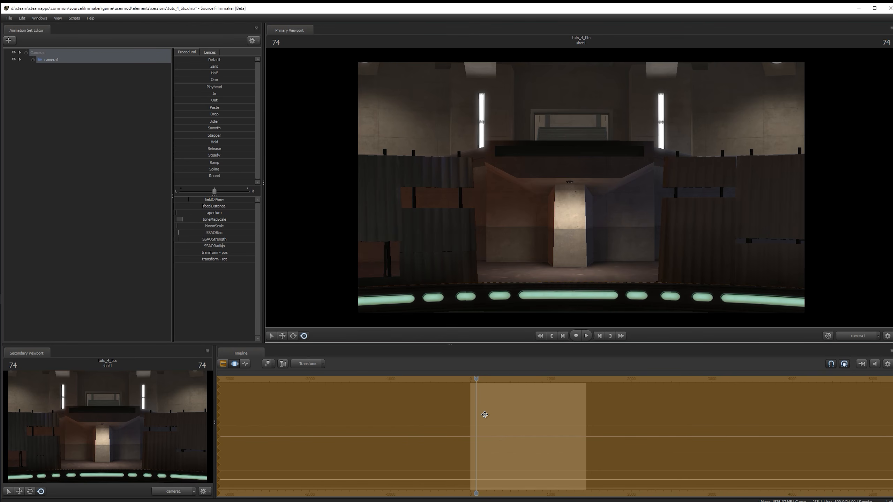
pyautogui.hotkey('ctrl', 'z')
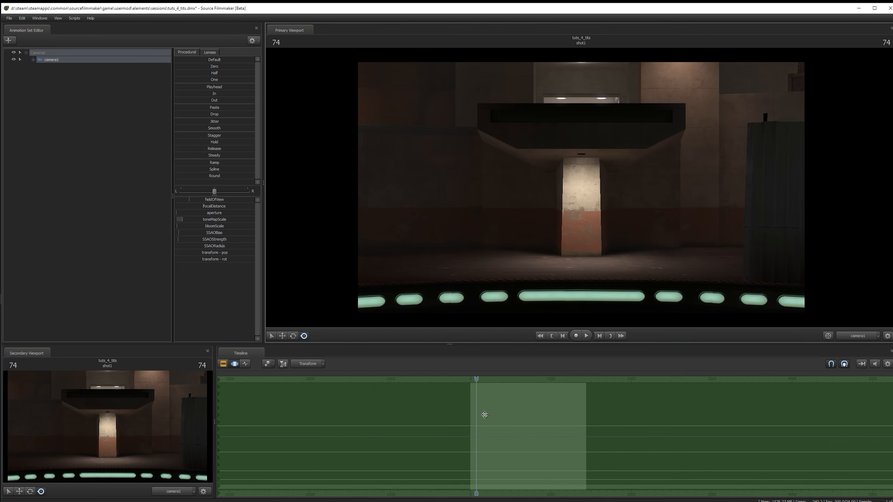
# Play the shot briefly in the Motion Editor and move the playhead to frame 122.
pyautogui.scroll(-1, 549, 446)
pyautogui.scroll(3, 527, 454)
pyautogui.scroll(-3, 551, 437)
pyautogui.scroll(3, 598, 419)
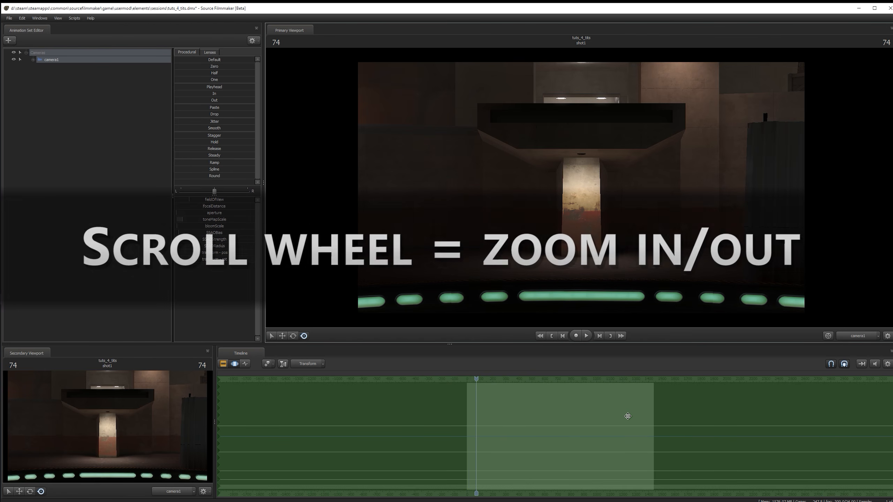
pyautogui.moveTo(730, 379); pyautogui.dragTo(470, 380)
pyautogui.press('space')
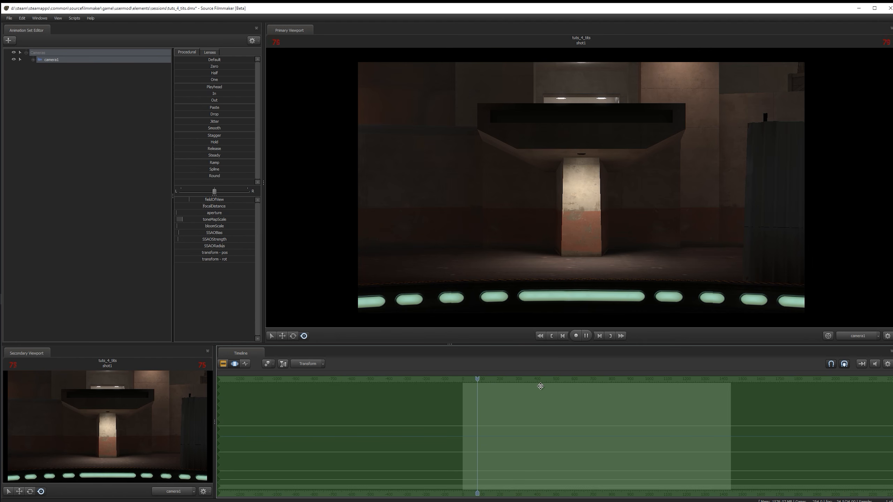
pyautogui.press('space')
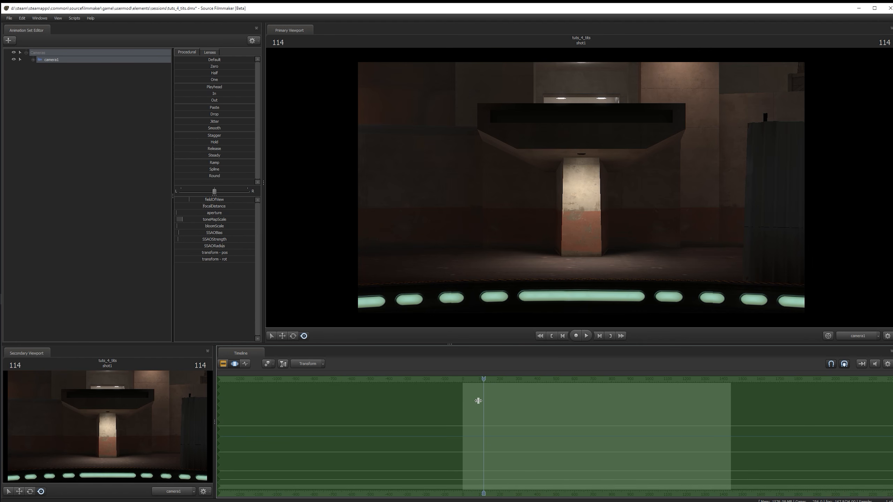
pyautogui.moveTo(485, 377); pyautogui.dragTo(487, 387)
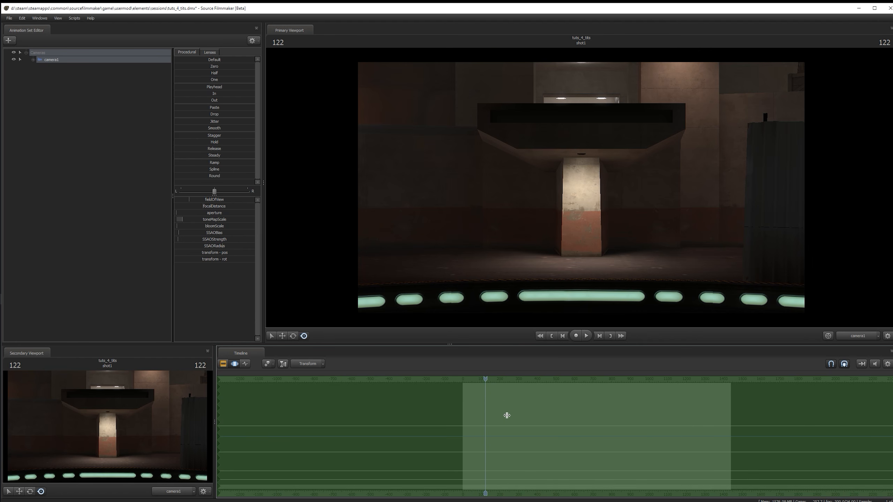
# Check where shot1 starts in the Clip Editor and return to the Motion Editor.
pyautogui.scroll(1, 507, 416)
pyautogui.scroll(5, 504, 415)
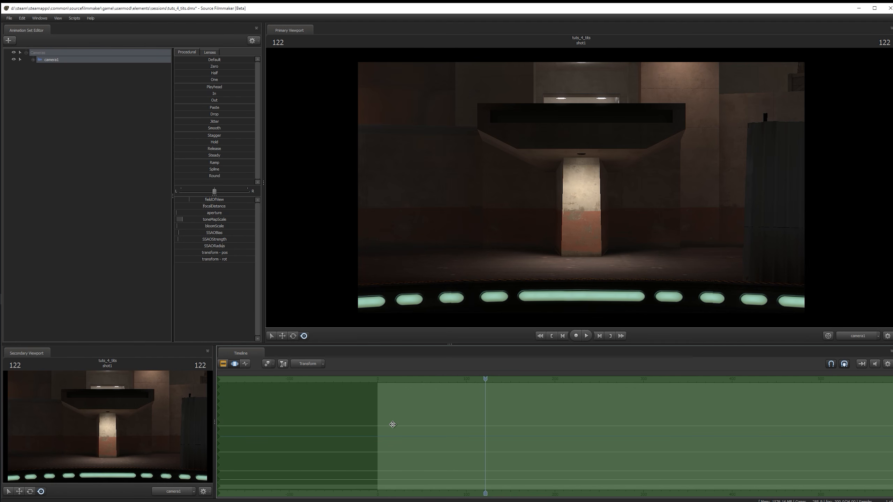
pyautogui.click(223, 364)
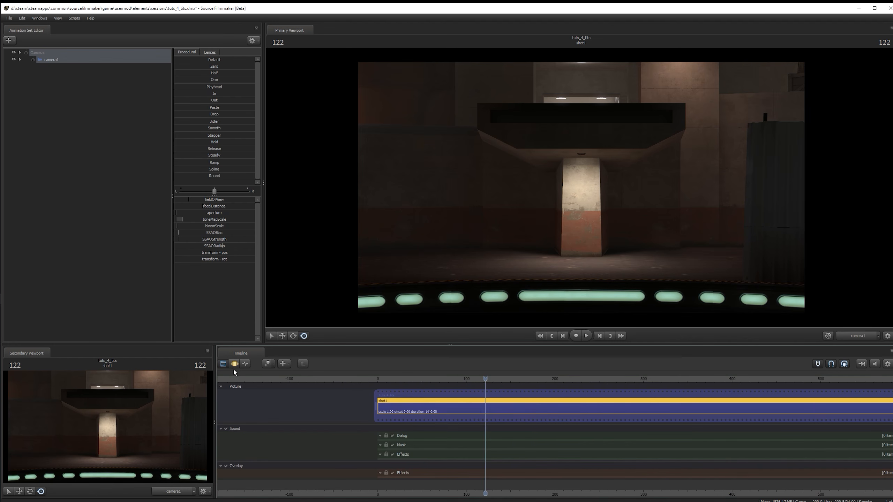
pyautogui.click(235, 364)
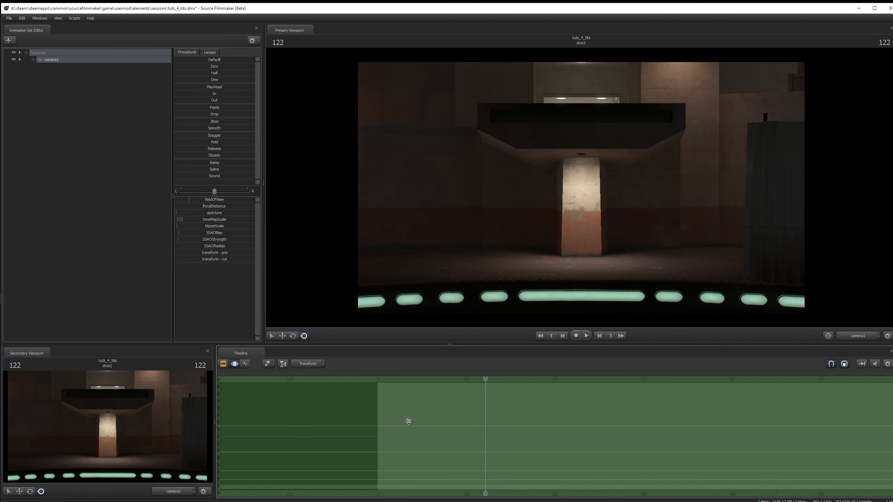
# Aim camera1 at the corrugated metal barriers for the whole shot, and back toward the concrete pillar with the time selection starting at frame 100.
pyautogui.moveTo(580, 188); pyautogui.dragTo(662, 196)
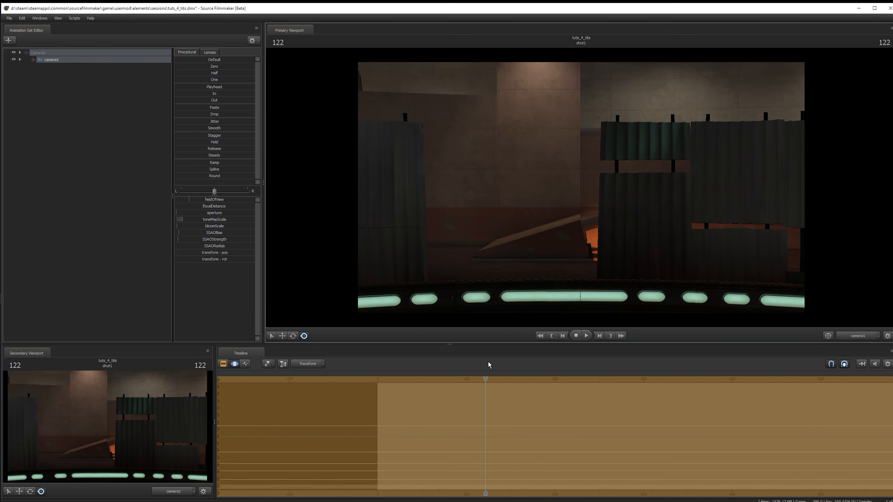
pyautogui.click(426, 396)
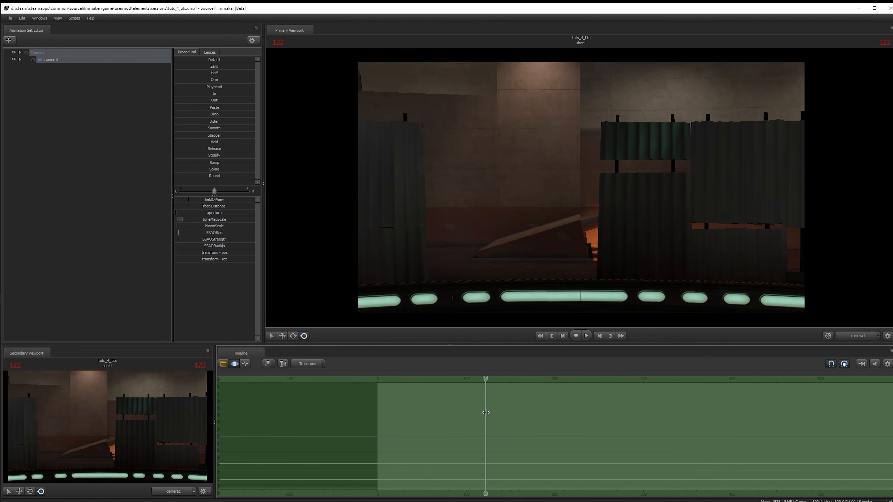
pyautogui.keyDown('shift'); pyautogui.moveTo(467, 409); pyautogui.dragTo(892, 447); pyautogui.keyUp('shift')
pyautogui.scroll(-4, 582, 463)
pyautogui.moveTo(607, 187); pyautogui.dragTo(581, 187)
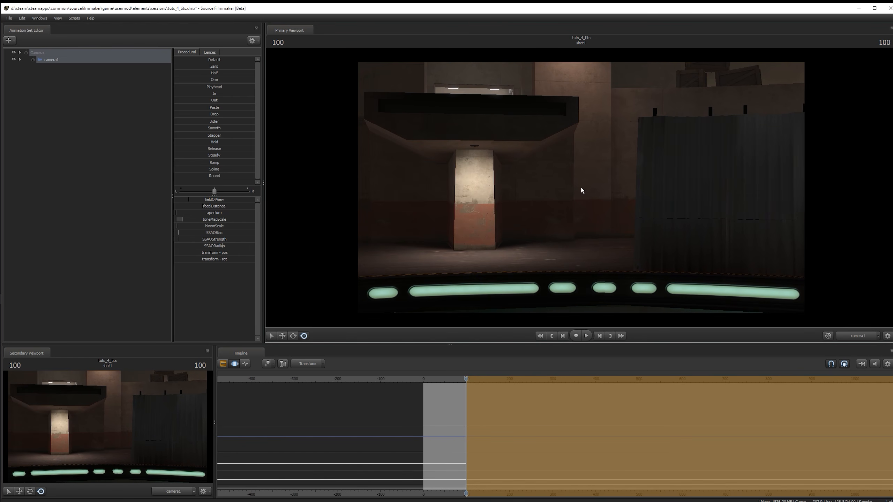
# Play from frame 63 past frame 100 to check the camera change, and test undoing and redoing the last actions.
pyautogui.click(449, 378)
pyautogui.press('Escape')
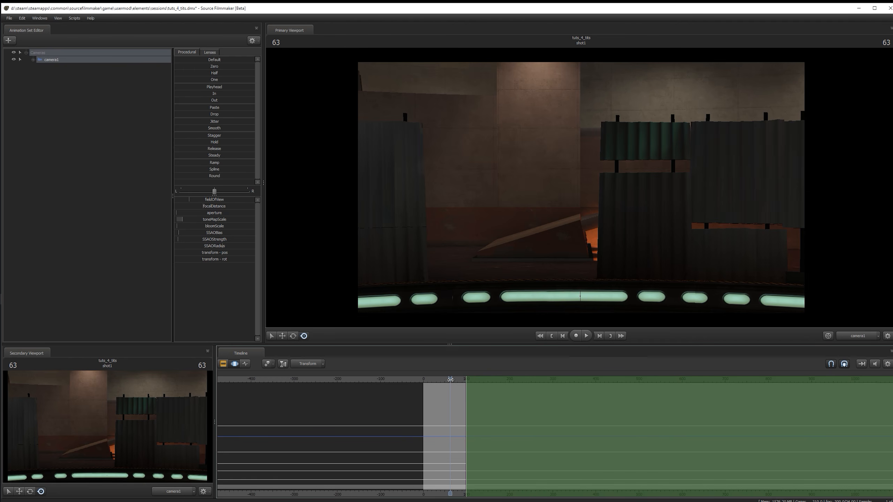
pyautogui.press('space')
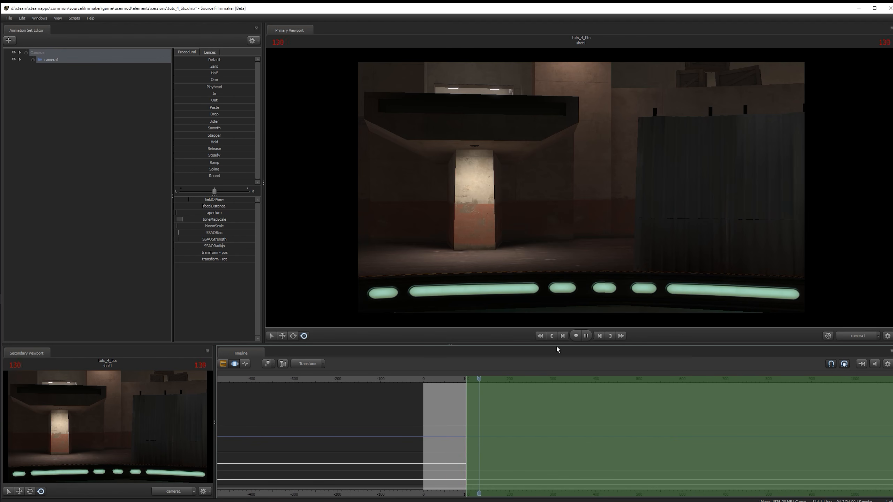
pyautogui.press('space')
pyautogui.hotkey('ctrl', 'z')
pyautogui.hotkey('ctrl', 'z')
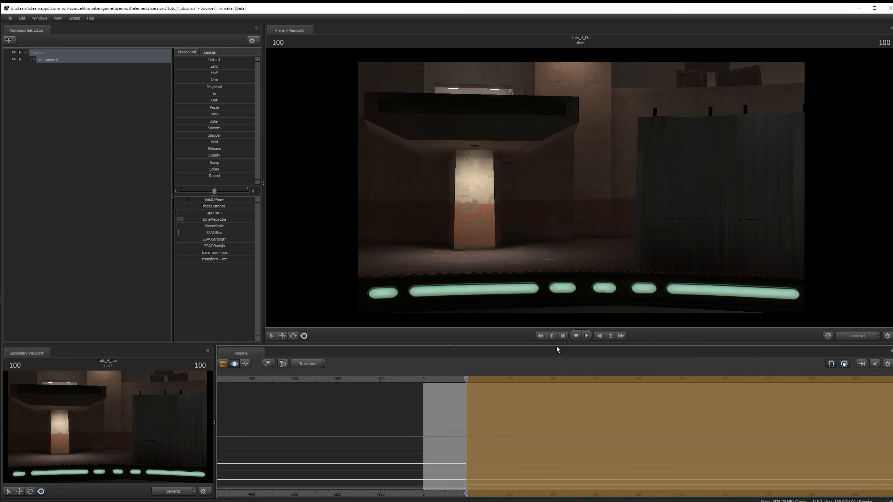
pyautogui.hotkey('ctrl', 'y')
# Move the playhead to frame 73 and try to manipulate camera1 outside the time selection.
pyautogui.moveTo(461, 379); pyautogui.dragTo(455, 378)
pyautogui.scroll(-5, 441, 471)
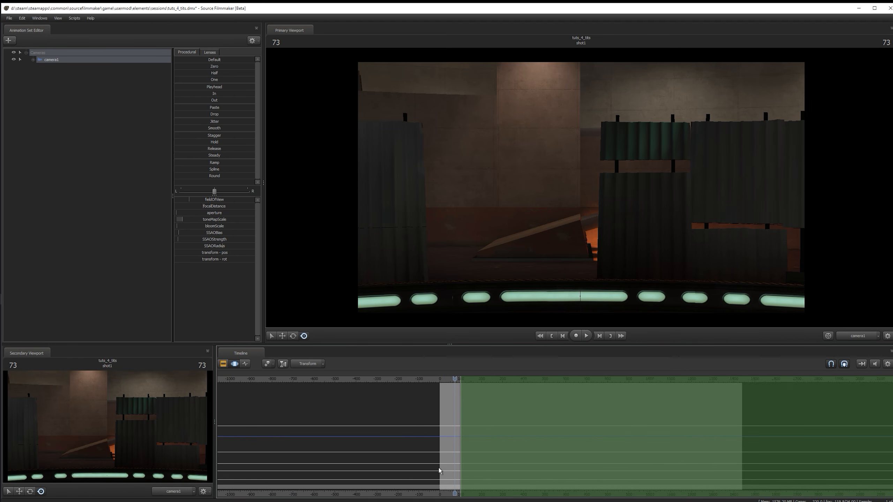
pyautogui.moveTo(425, 496); pyautogui.dragTo(300, 477, button='middle')
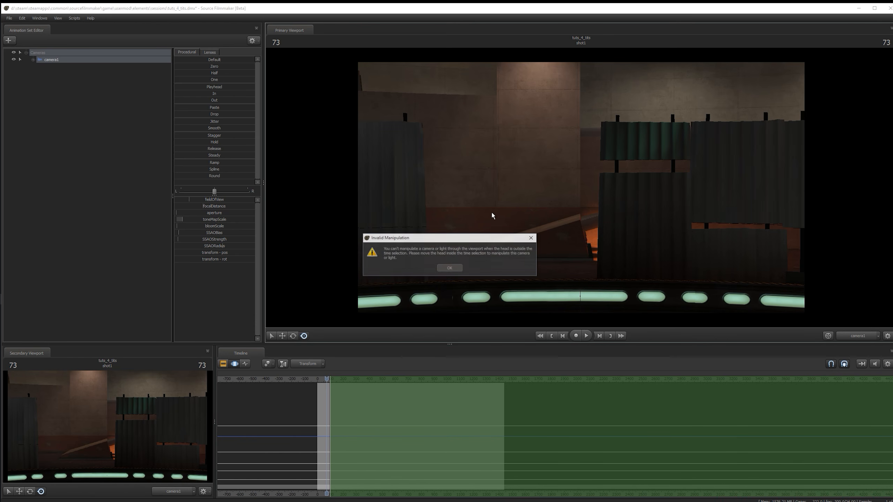
pyautogui.click(451, 266)
# Extend the time selection over the whole timeline and move camera1 to frame the stairway entrance and the grated floor.
pyautogui.hotkey('ctrl', 'a')
pyautogui.moveTo(509, 217); pyautogui.dragTo(568, 183)
pyautogui.press('s')
pyautogui.press('w')
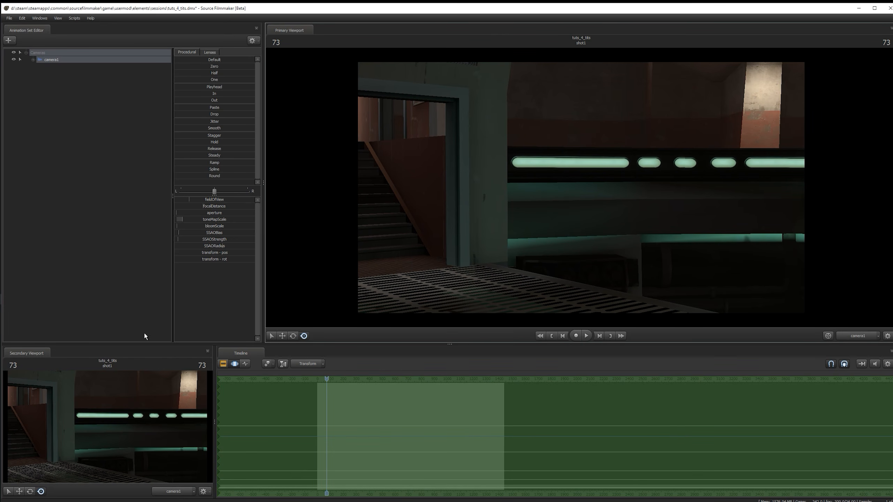
# Filter the model list by "femscout" and add femscout.mdl to the scene as a new animation set.
pyautogui.click(4, 41)
pyautogui.click(17, 64)
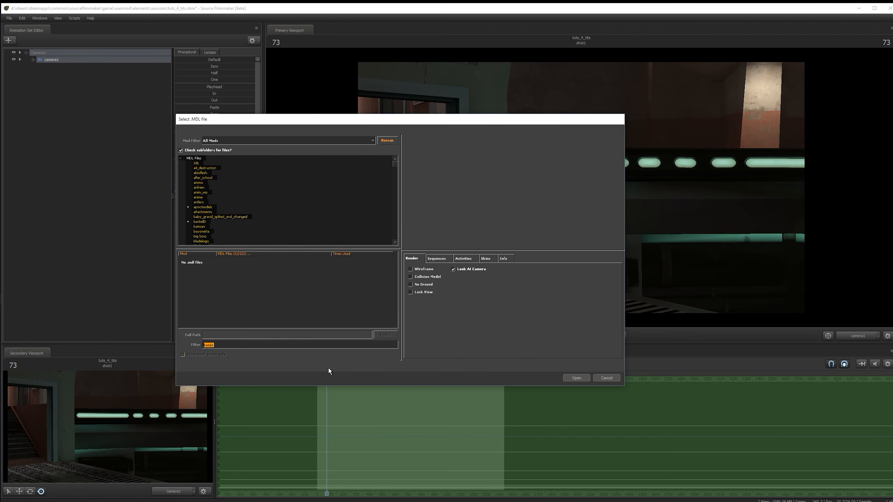
pyautogui.press('BackSpace')
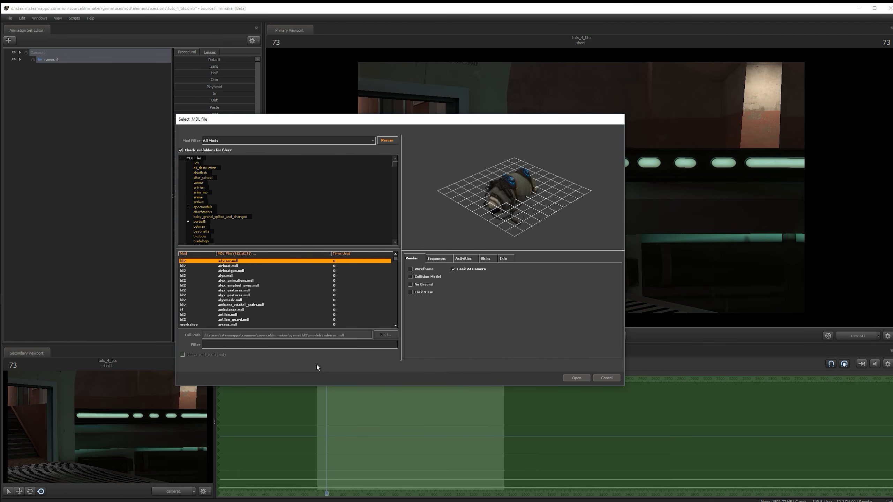
pyautogui.scroll(-2, 360, 198)
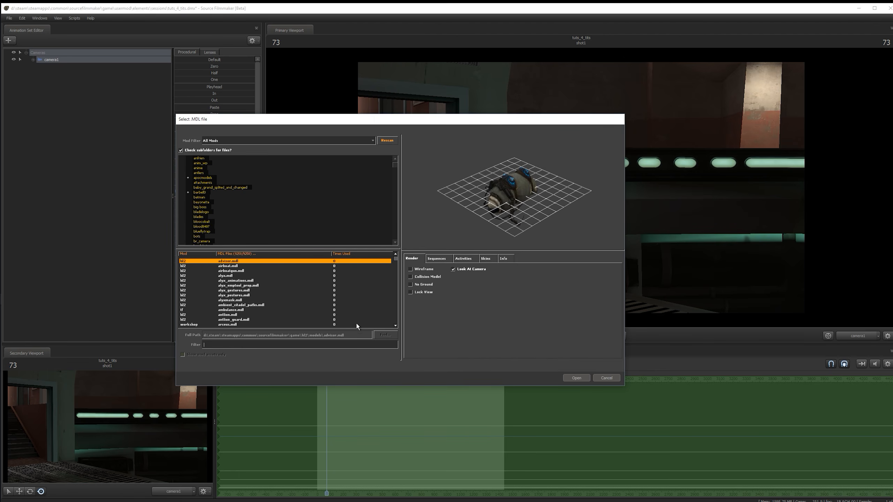
pyautogui.write('scout')
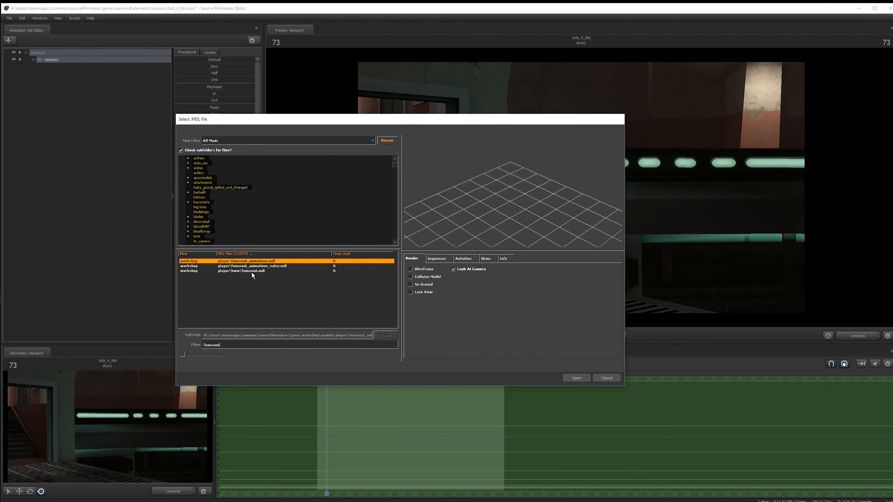
pyautogui.click(254, 270)
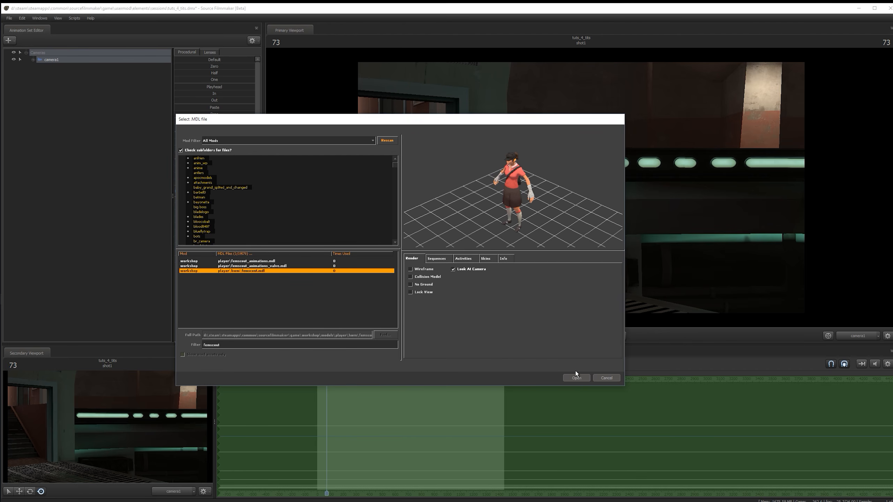
pyautogui.click(576, 378)
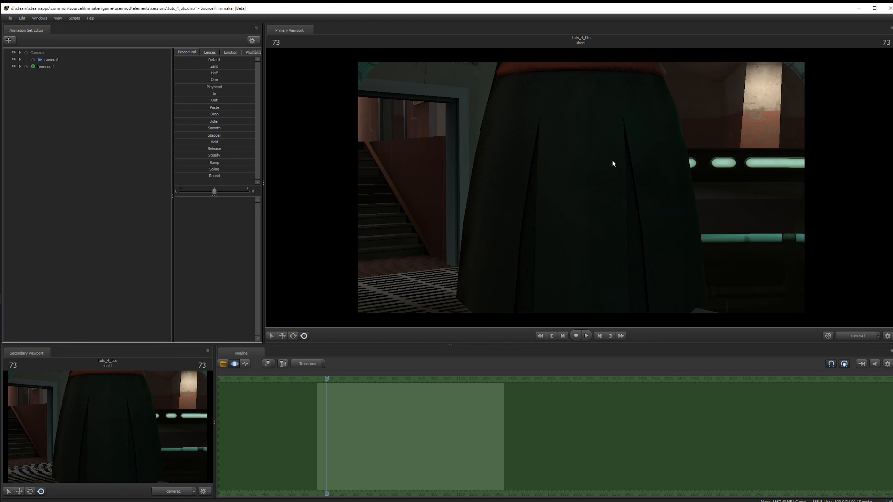
# Switch the Primary Viewport to the Work Camera and fly back until the whole femscout model and camera1 are in view.
pyautogui.click(866, 339)
pyautogui.click(866, 328)
pyautogui.moveTo(876, 287); pyautogui.dragTo(847, 322)
pyautogui.press('s')
pyautogui.press('z')
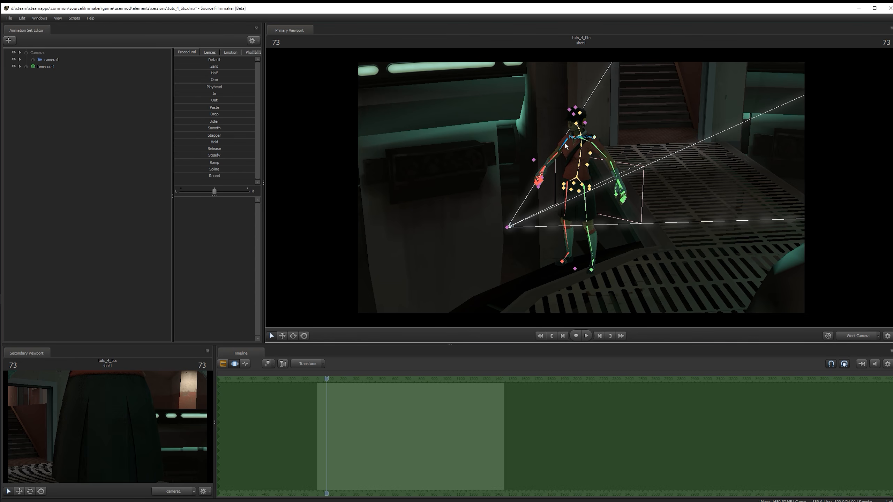
# Select the model's bip_upperArm_L bone and try moving it with the Move manipulator.
pyautogui.click(596, 151)
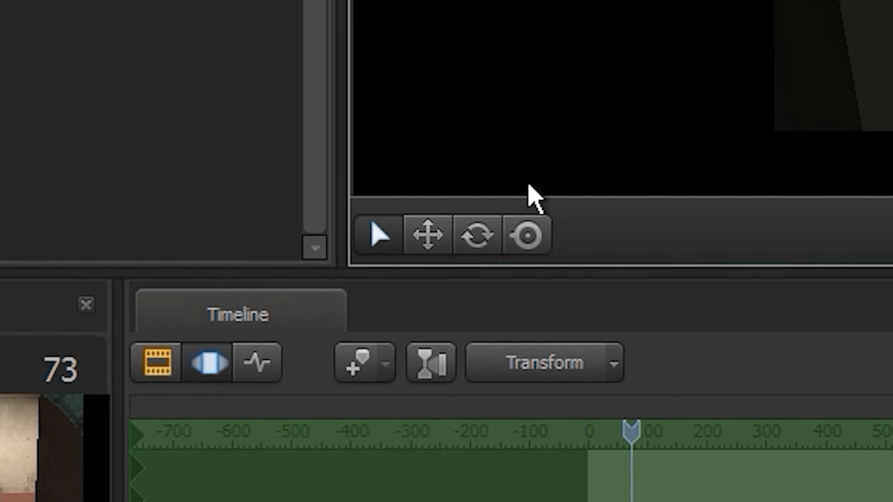
pyautogui.click(441, 225)
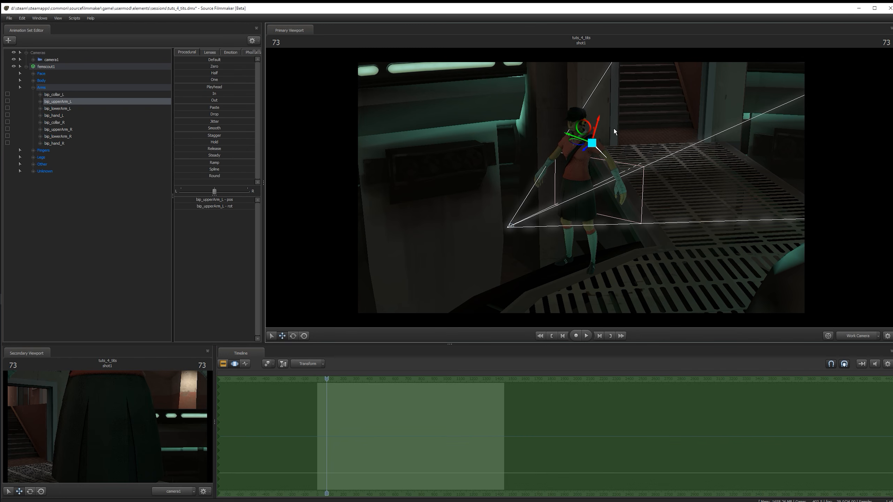
pyautogui.moveTo(583, 130); pyautogui.dragTo(662, 152)
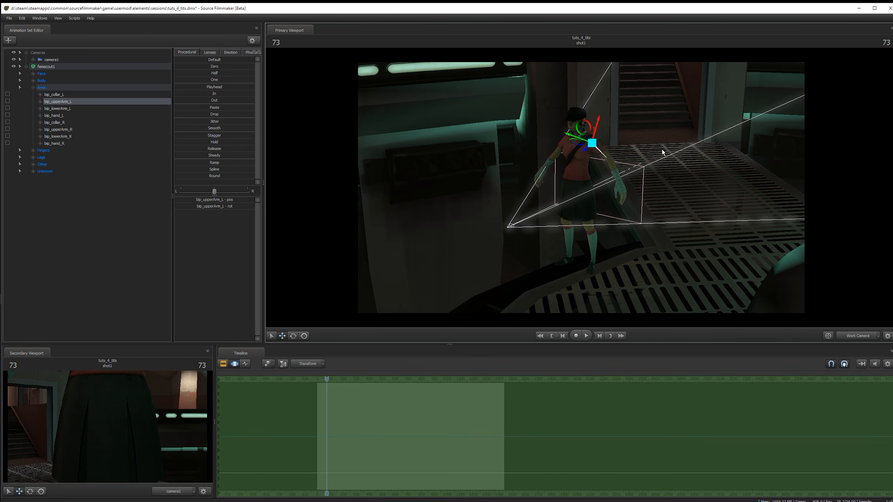
# Try turning bip_upperArm_L with the Rotate manipulator and with the Screen manipulator.
pyautogui.click(293, 336)
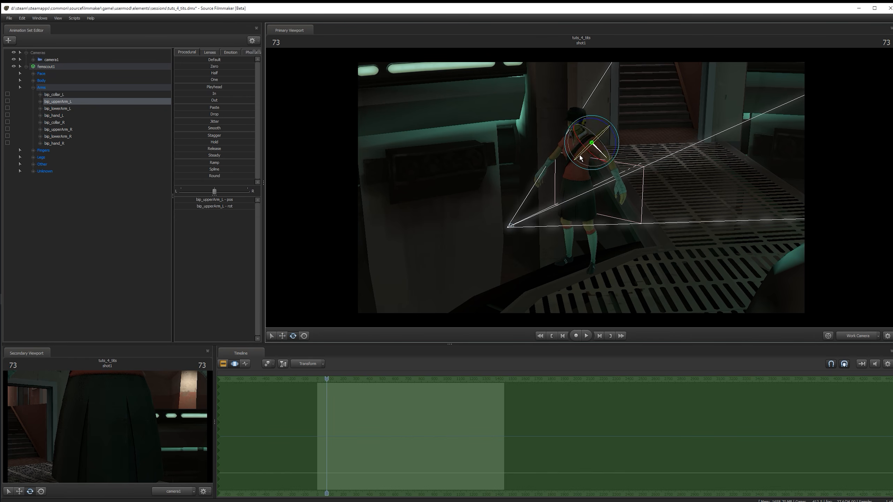
pyautogui.moveTo(574, 149); pyautogui.dragTo(613, 165)
pyautogui.click(304, 336)
pyautogui.moveTo(591, 143); pyautogui.dragTo(613, 139)
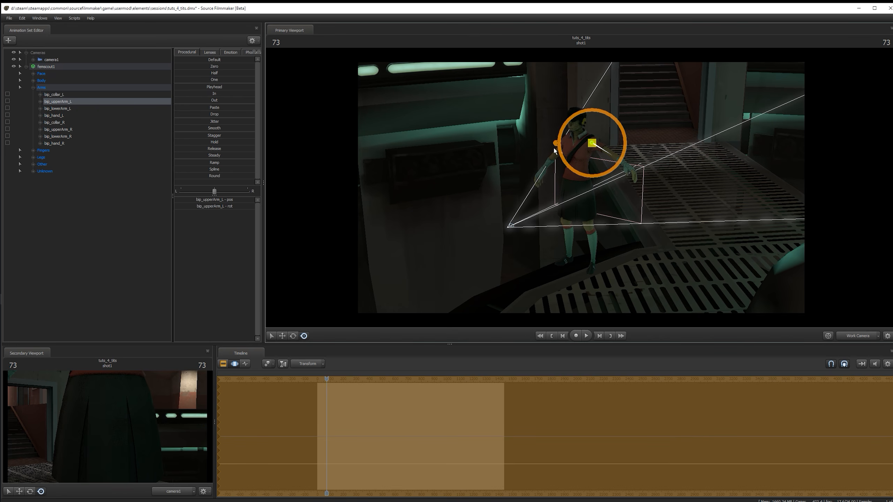
pyautogui.moveTo(556, 145); pyautogui.dragTo(578, 141)
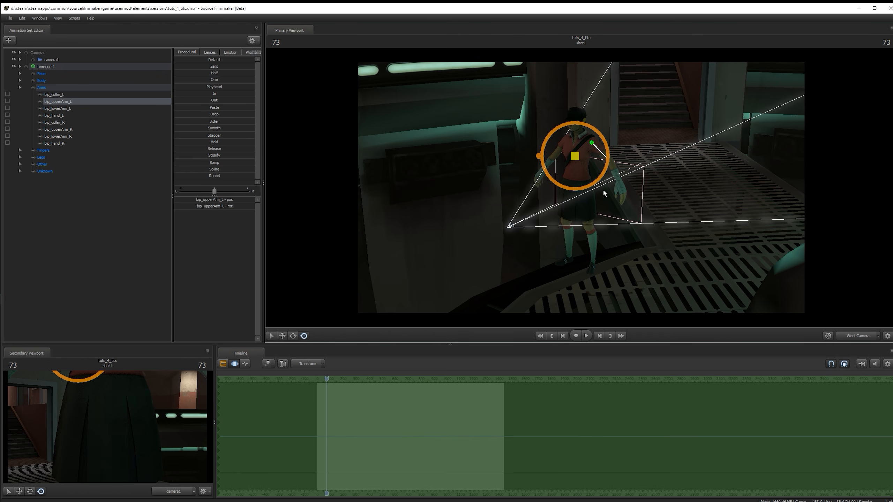
# Select the entire femscout1 animation set and move the model back onto the grated floor in front of camera1.
pyautogui.moveTo(803, 239); pyautogui.dragTo(435, 246)
pyautogui.press('w')
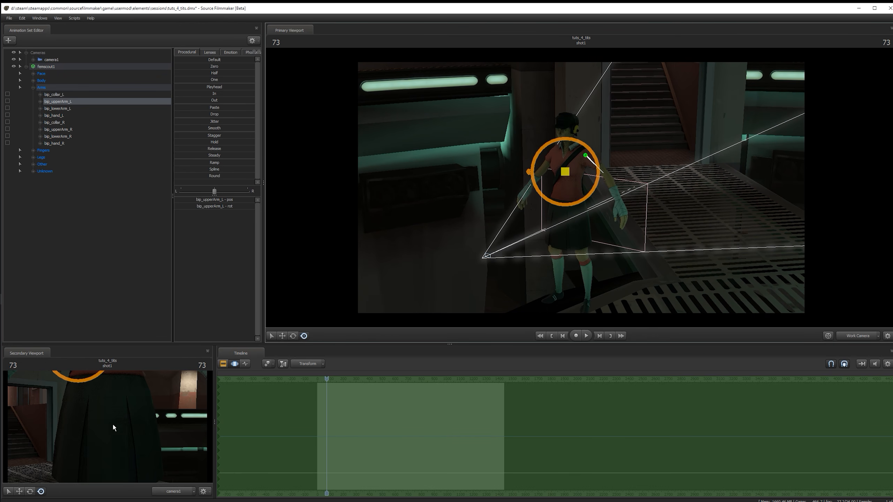
pyautogui.click(49, 66)
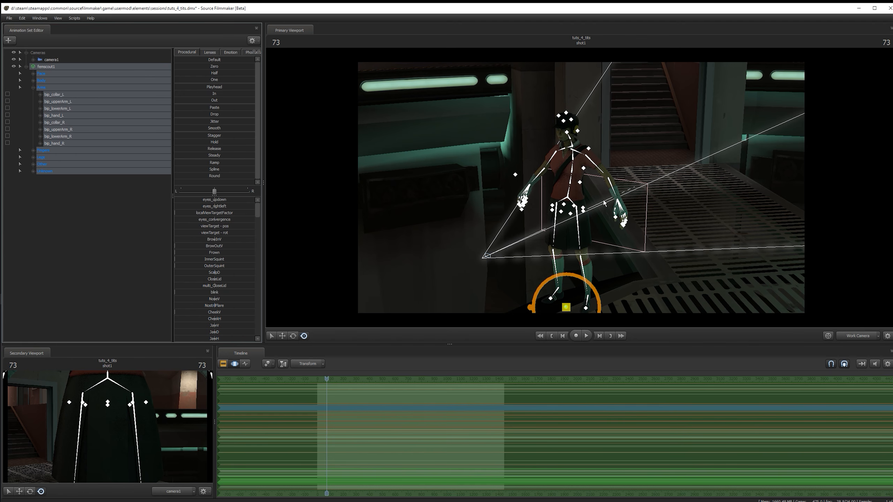
pyautogui.press('w')
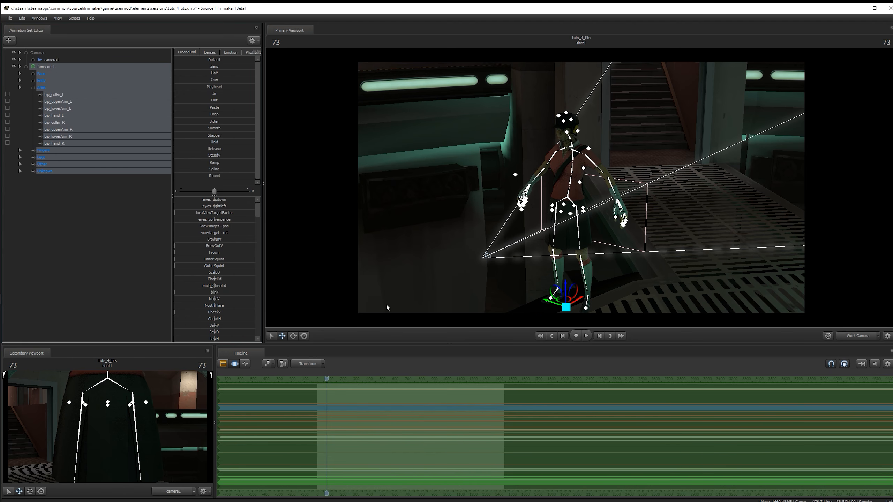
pyautogui.moveTo(565, 304); pyautogui.dragTo(668, 240)
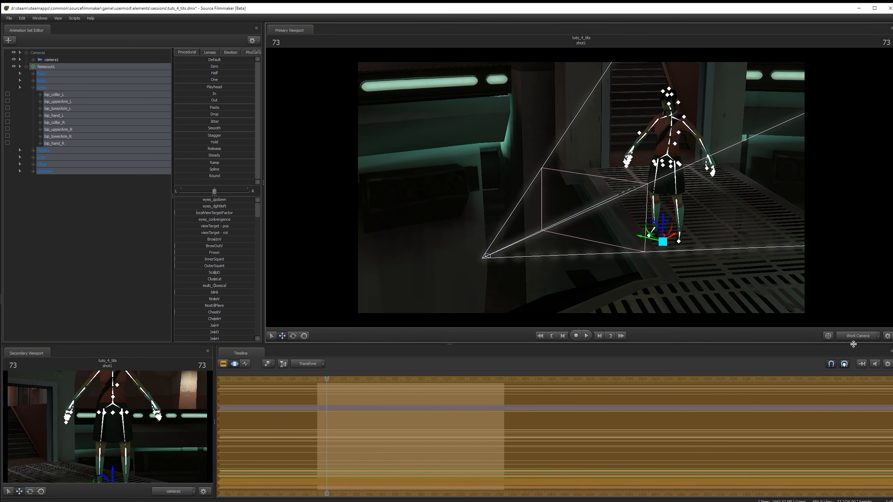
# Reposition the femscout model closer on the grating so its head and upper body are framed by camera1.
pyautogui.moveTo(852, 344); pyautogui.dragTo(853, 342)
pyautogui.click(858, 336)
pyautogui.click(858, 335)
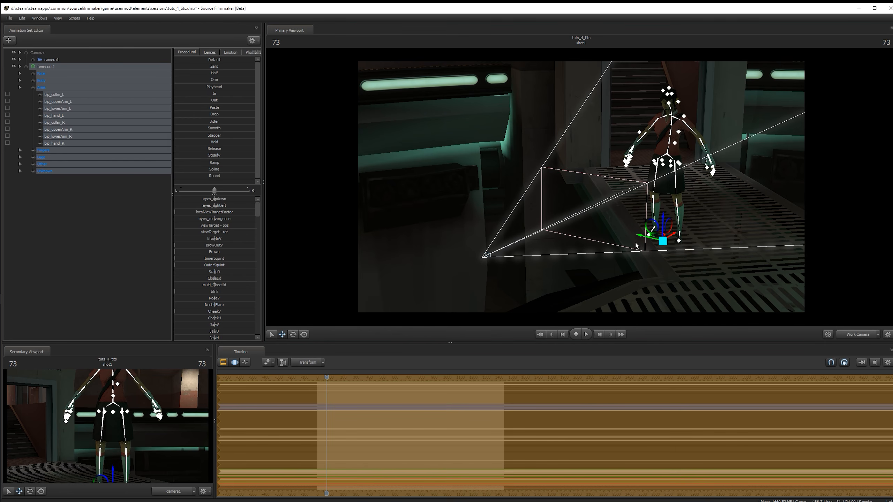
pyautogui.moveTo(639, 221); pyautogui.dragTo(675, 288)
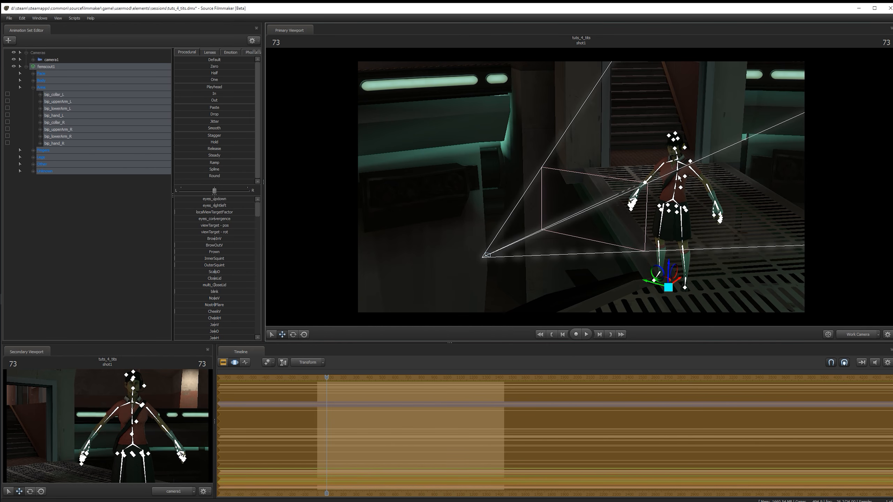
# Turn the whole femscout model slightly with the Rotate manipulator, deselect it and show camera1's view in the primary viewport.
pyautogui.press('e')
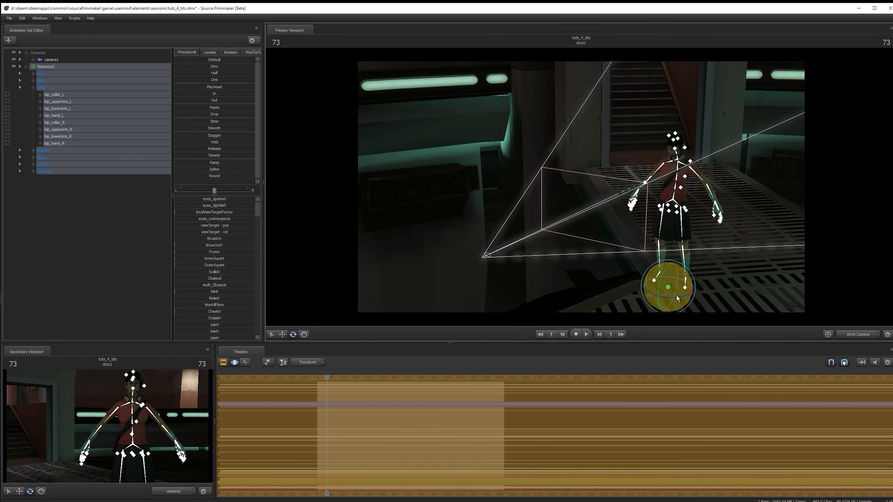
pyautogui.press('w')
pyautogui.press('e')
pyautogui.press('w')
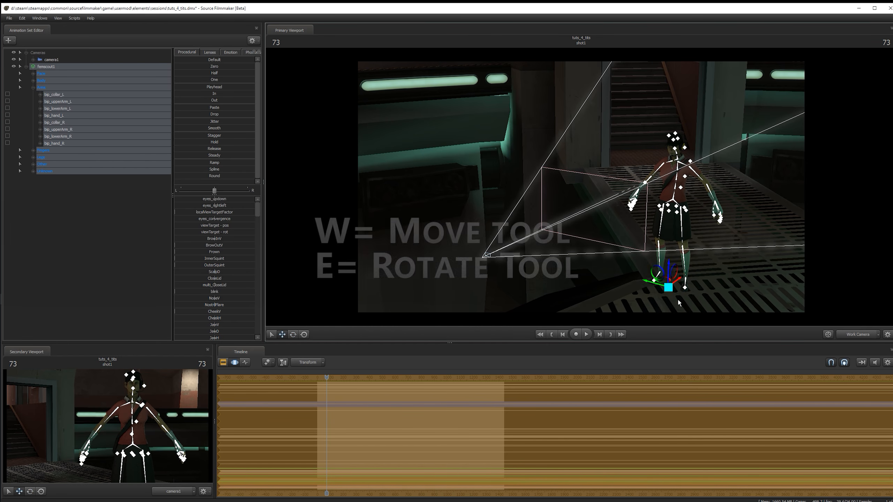
pyautogui.press('e')
pyautogui.moveTo(678, 302); pyautogui.dragTo(663, 300)
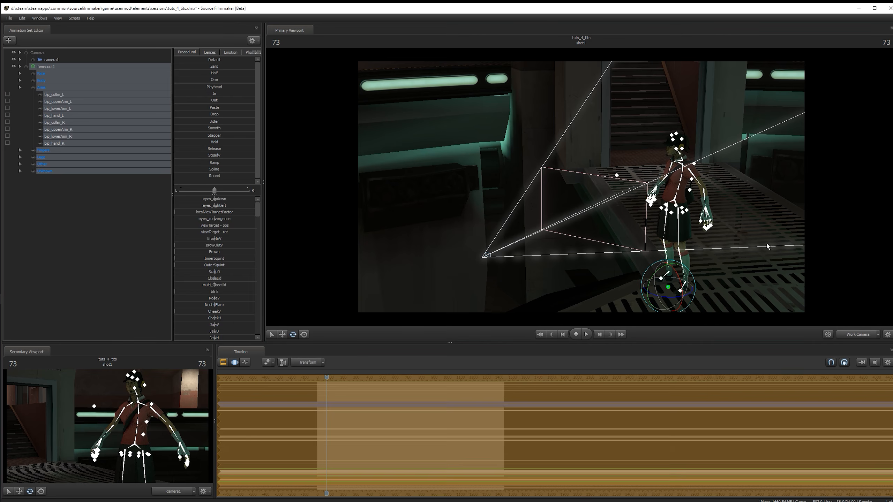
pyautogui.click(773, 66)
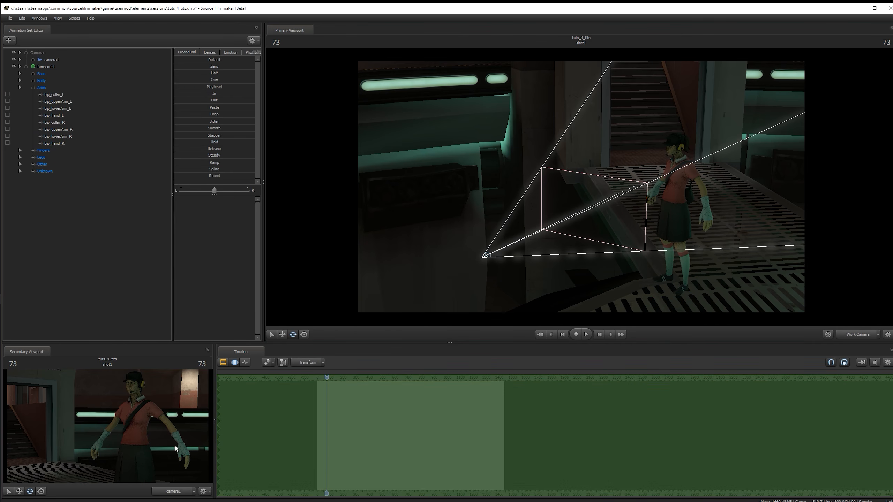
pyautogui.click(852, 336)
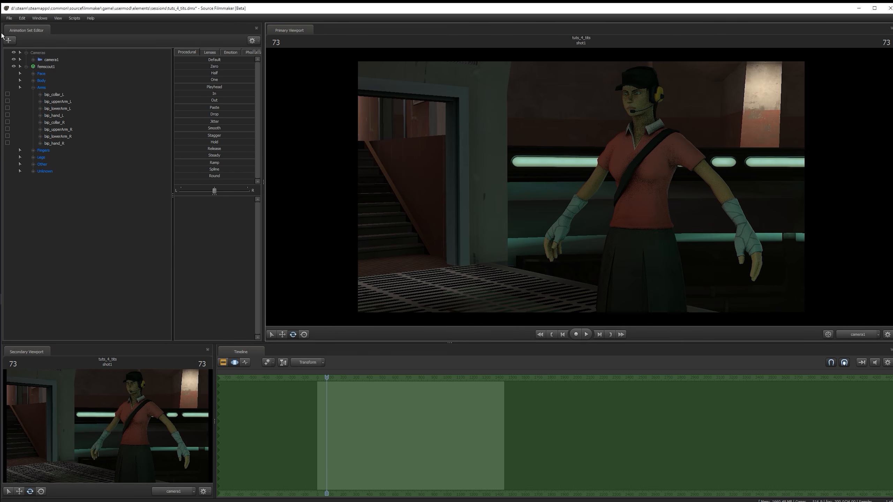
pyautogui.click(9, 40)
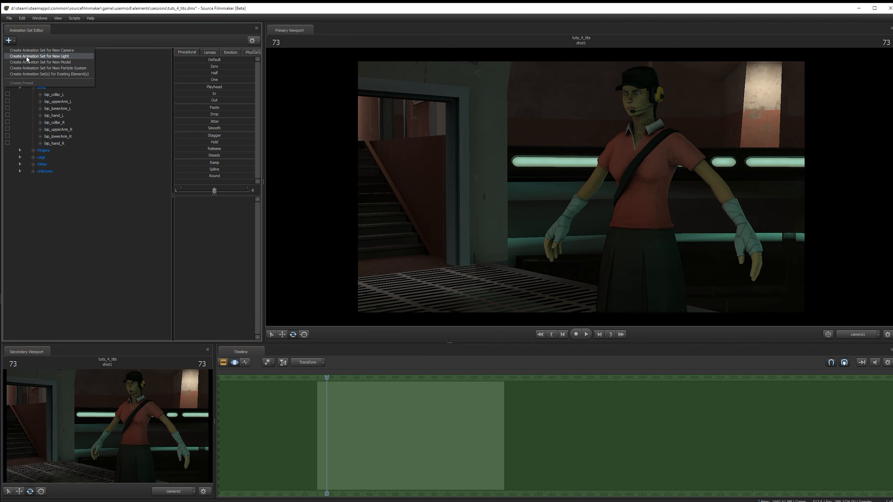
pyautogui.click(84, 229)
pyautogui.rightClick(84, 228)
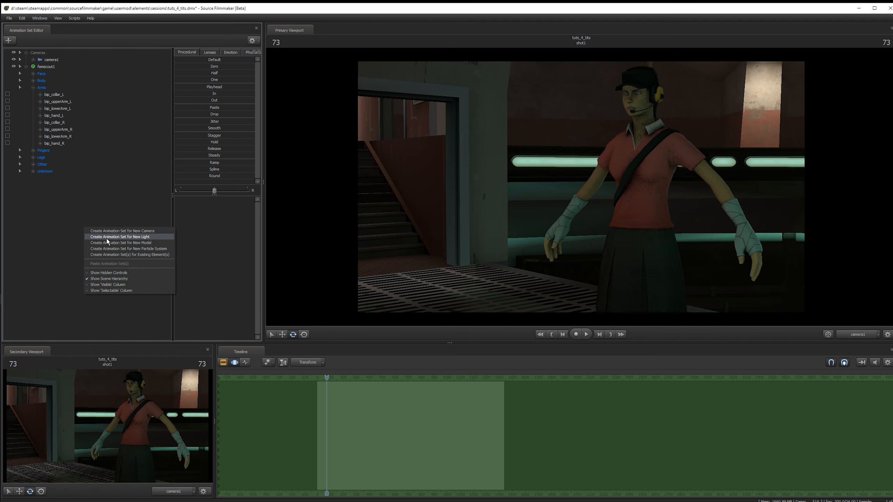
pyautogui.click(90, 209)
pyautogui.click(8, 40)
pyautogui.click(44, 218)
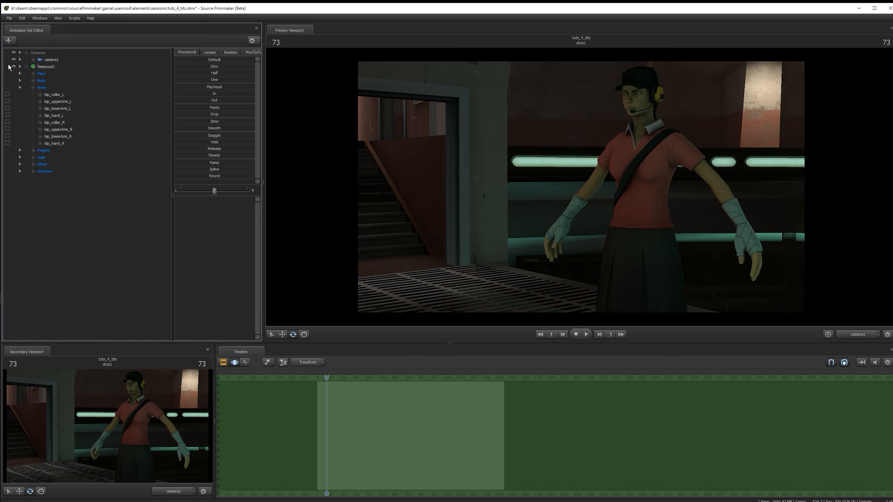
# Add an animation set for a new light, select light1 and return the primary viewport to the Work Camera.
pyautogui.click(8, 40)
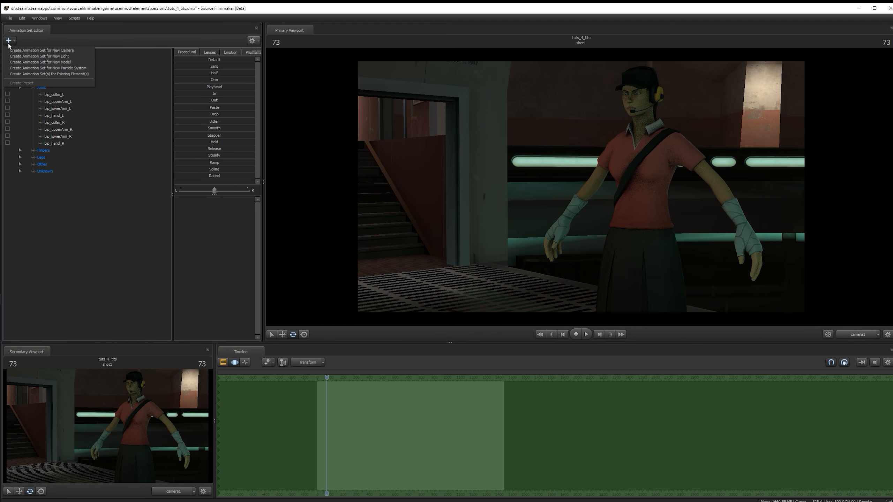
pyautogui.click(38, 56)
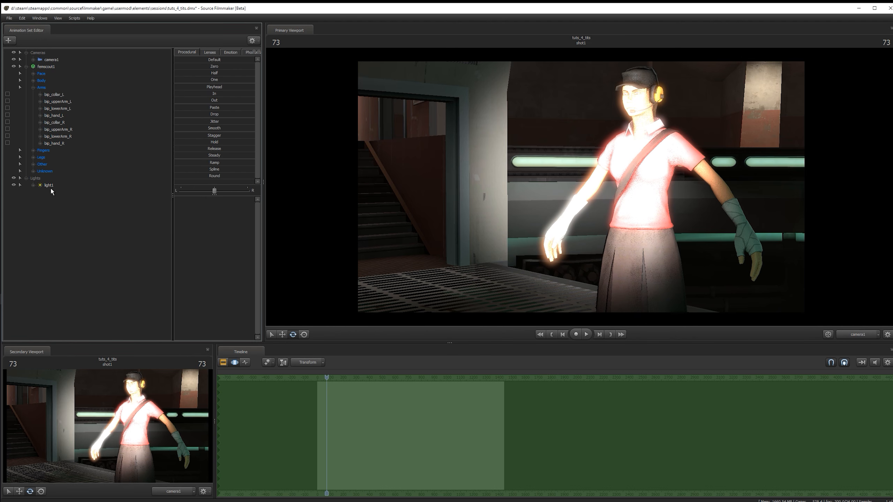
pyautogui.click(50, 186)
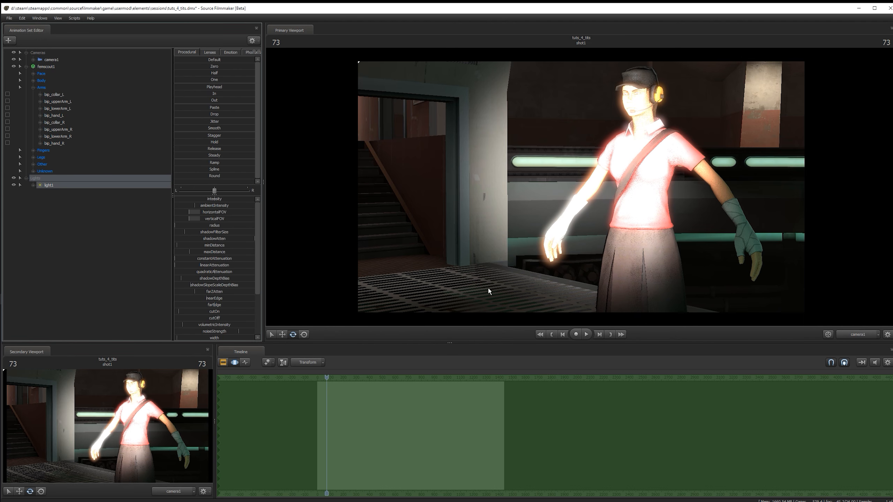
pyautogui.click(839, 335)
# Try adjusting light1 at camera1's position and undo the change.
pyautogui.moveTo(830, 255); pyautogui.dragTo(829, 273)
pyautogui.moveTo(470, 215)
pyautogui.mouseDown()
pyautogui.moveTo(484, 207)
pyautogui.moveTo(473, 213)
pyautogui.mouseUp()
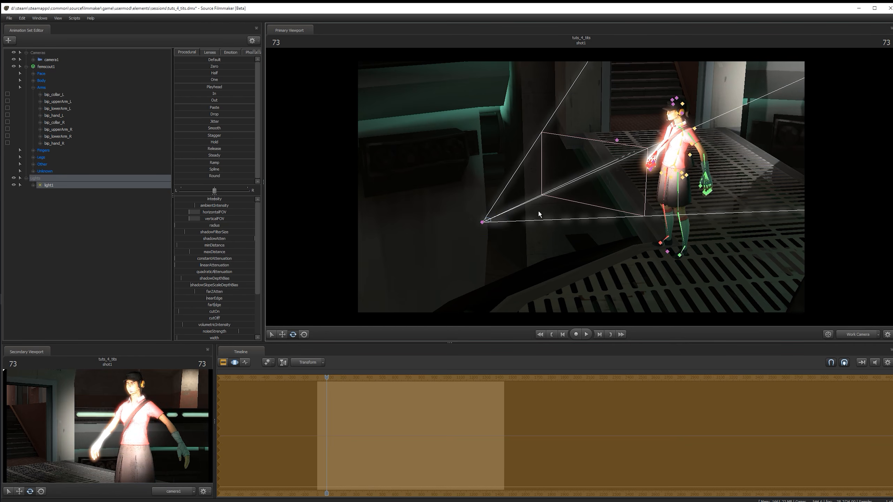
pyautogui.hotkey('ctrl', 'z')
# Move light1 away from camera1 to a raised spot beside the dark wall, off to the side of the femscout.
pyautogui.moveTo(467, 219); pyautogui.dragTo(476, 51)
pyautogui.press('w')
pyautogui.moveTo(543, 185); pyautogui.dragTo(580, 185)
pyautogui.press('s')
pyautogui.moveTo(526, 192); pyautogui.dragTo(430, 158)
# Rotate light1 so its beam falls on the femscout model and the grating around it.
pyautogui.press('e')
pyautogui.moveTo(428, 160); pyautogui.dragTo(436, 151)
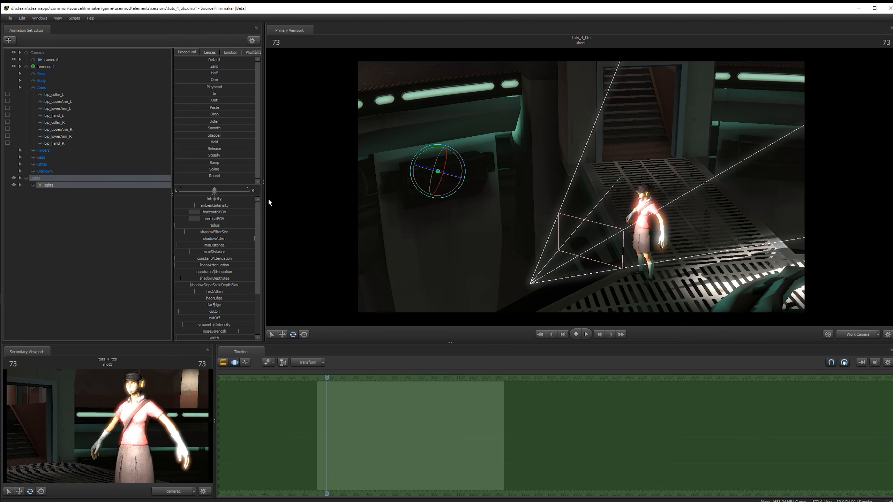
pyautogui.moveTo(771, 155); pyautogui.dragTo(378, 118, button='middle')
pyautogui.moveTo(411, 127)
pyautogui.mouseDown()
pyautogui.moveTo(418, 139)
pyautogui.moveTo(410, 142)
pyautogui.moveTo(413, 131)
pyautogui.moveTo(403, 138)
pyautogui.moveTo(411, 134)
pyautogui.mouseUp()
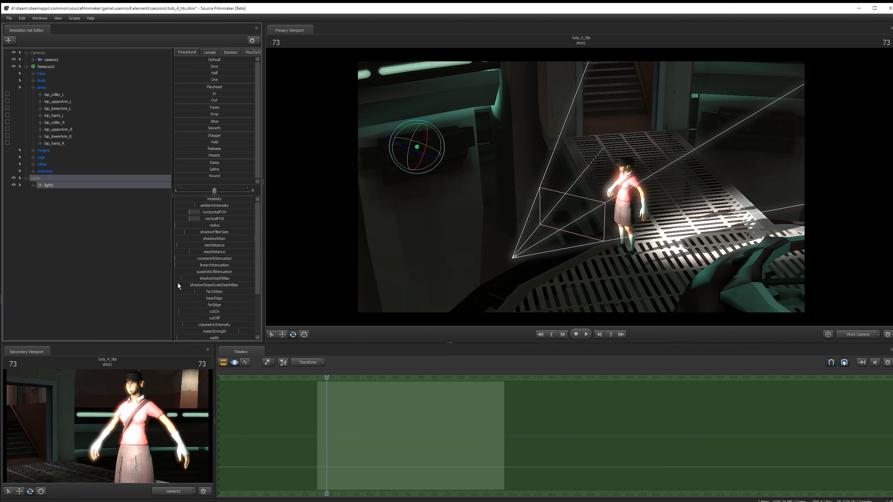
# Examine the slider controls that camera1 and the femscout1 animation set offer.
pyautogui.click(45, 66)
pyautogui.click(70, 60)
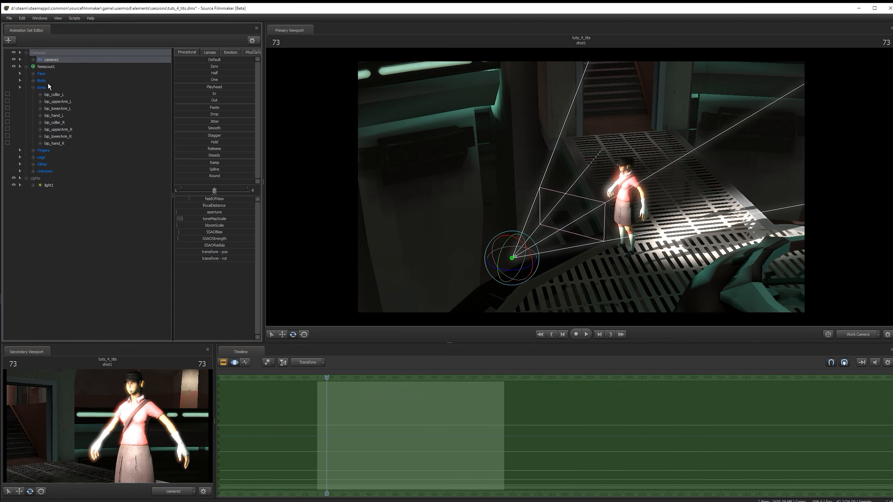
pyautogui.click(42, 67)
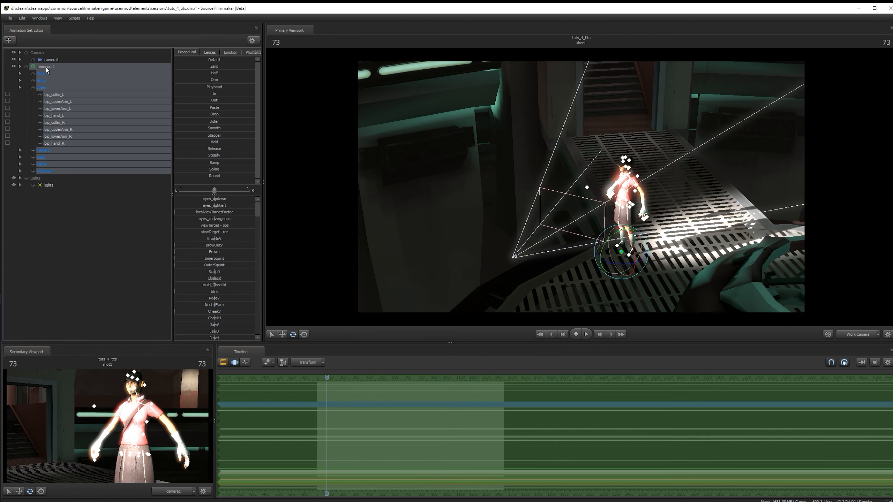
# Select light1 and lower its intensity to near the minimum so the femscout is no longer overexposed.
pyautogui.click(55, 184)
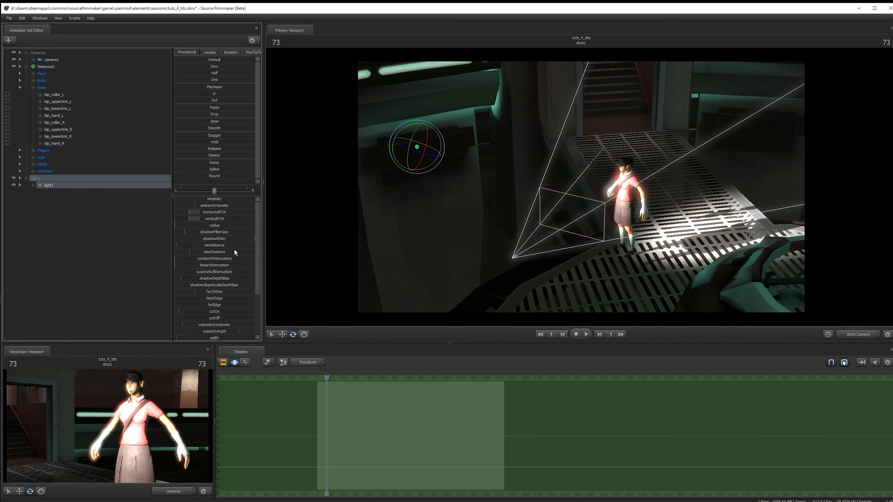
pyautogui.scroll(-3, 228, 253)
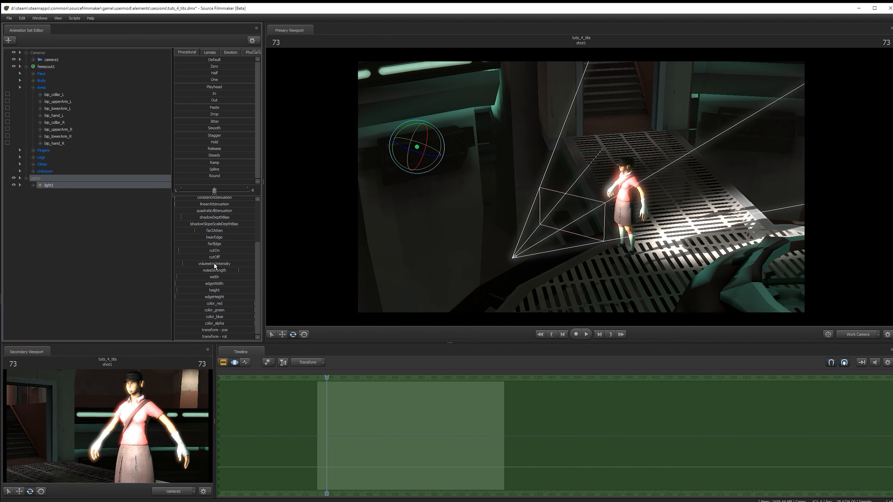
pyautogui.scroll(3, 228, 268)
pyautogui.click(213, 199)
pyautogui.moveTo(213, 199); pyautogui.dragTo(179, 199)
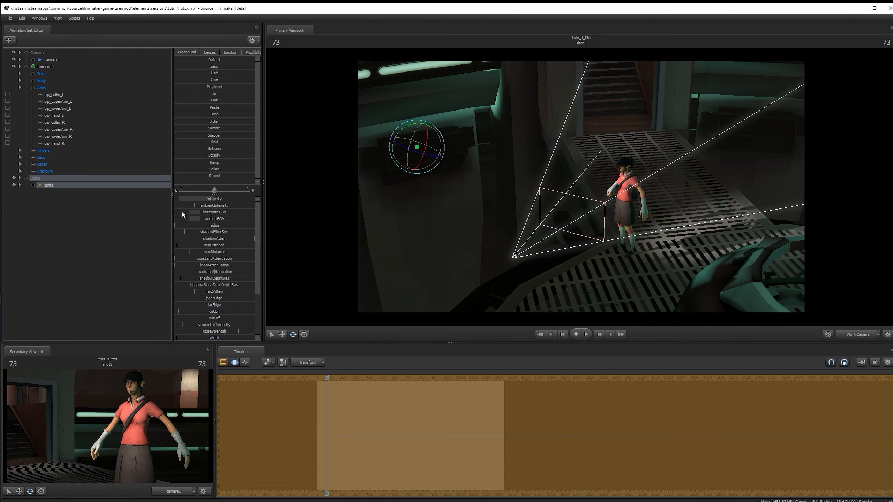
# Add a second light, light2, and move it from camera1's position to a spot just beside the camera.
pyautogui.rightClick(122, 235)
pyautogui.click(151, 245)
pyautogui.click(49, 193)
pyautogui.press('w')
pyautogui.moveTo(513, 261); pyautogui.dragTo(575, 245)
# Adjust light2 with the Rotate manipulator and lower its intensity to a low level.
pyautogui.press('e')
pyautogui.press('w')
pyautogui.press('e')
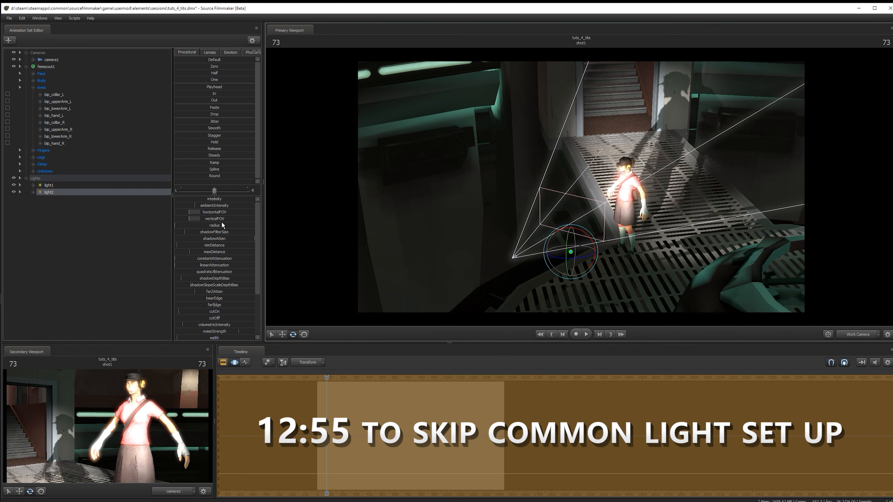
pyautogui.moveTo(228, 199); pyautogui.dragTo(183, 199)
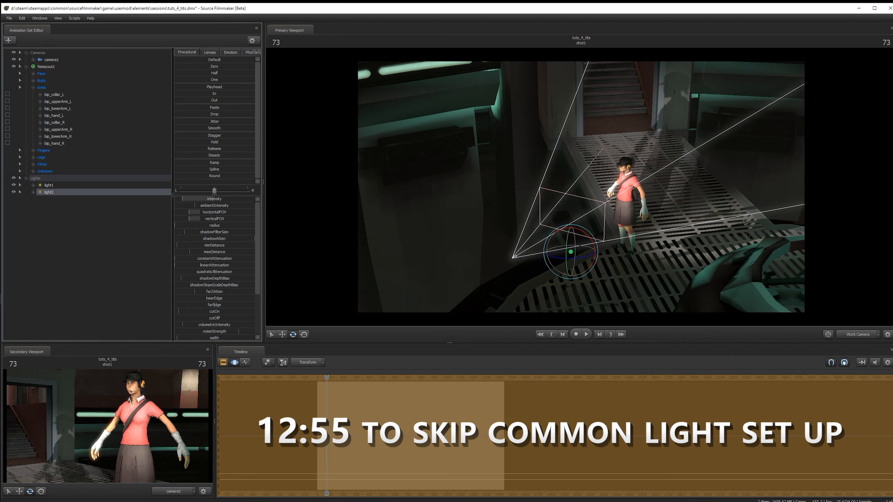
# Tint light1 reddish using its color_red, color_green and color_blue controls, and slightly lower light2's color_green.
pyautogui.click(48, 184)
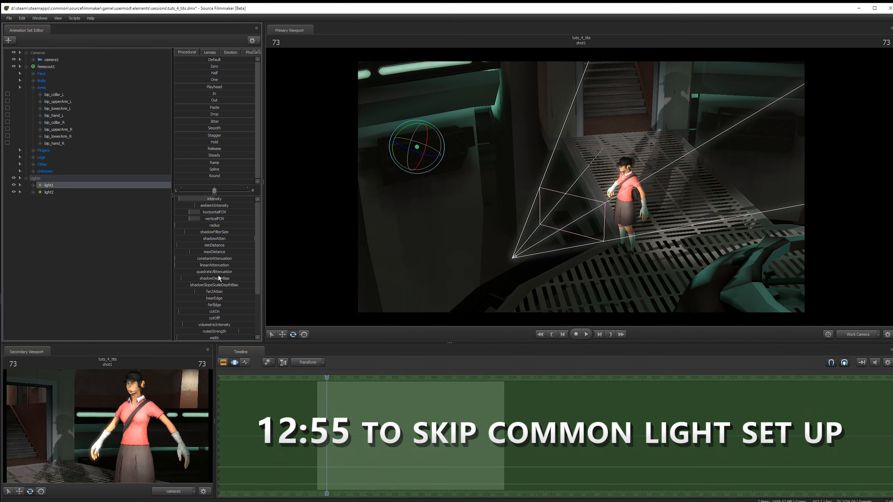
pyautogui.scroll(-3, 218, 275)
pyautogui.click(215, 317)
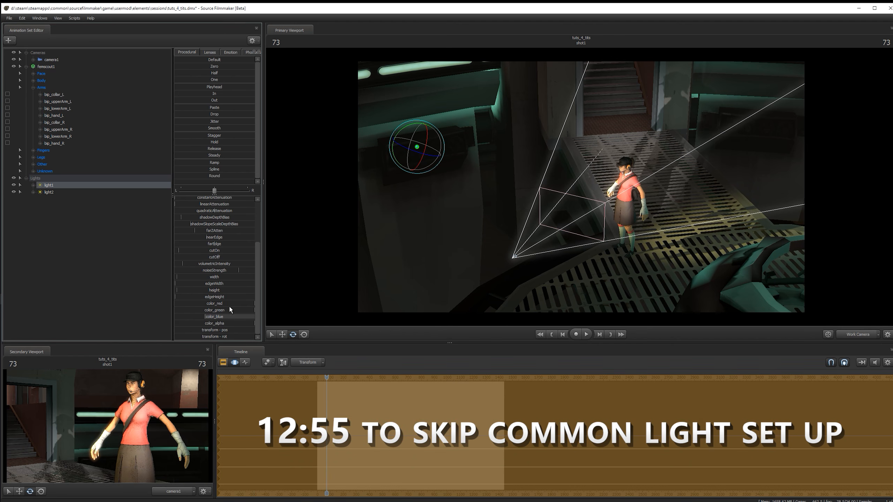
pyautogui.moveTo(231, 303); pyautogui.dragTo(209, 310)
pyautogui.click(56, 193)
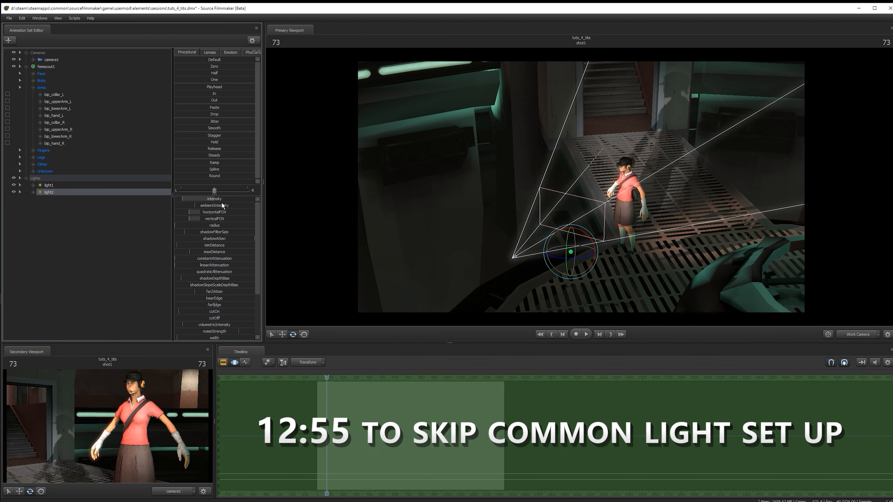
pyautogui.scroll(-3, 239, 292)
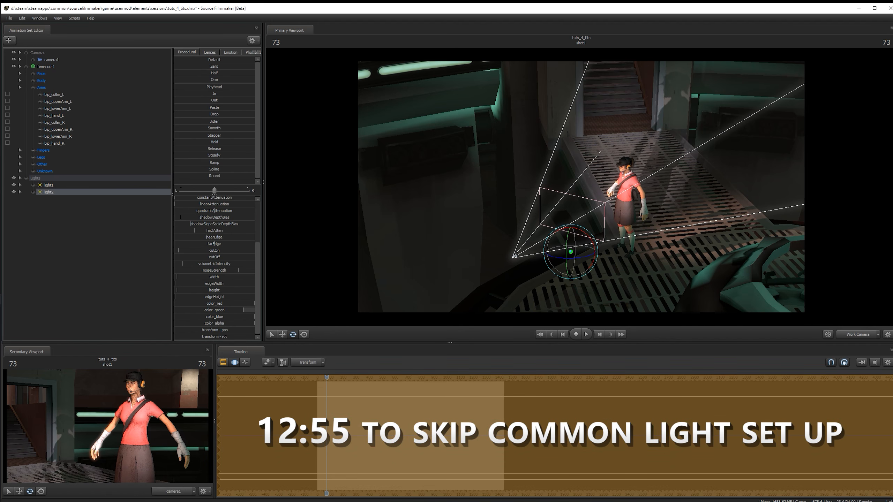
# Add a third light, light3, and move it from camera1 to the opposite side of the femscout.
pyautogui.rightClick(93, 248)
pyautogui.click(105, 255)
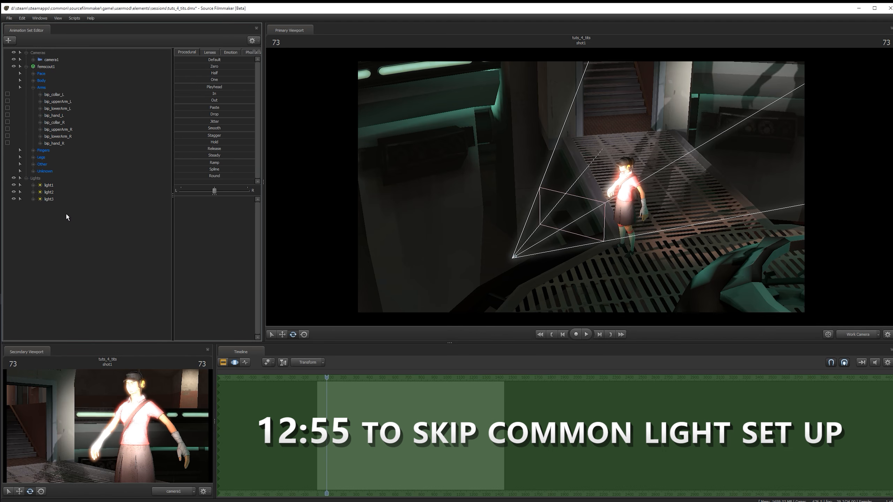
pyautogui.press('w')
pyautogui.moveTo(513, 257); pyautogui.dragTo(802, 199)
pyautogui.press('e')
pyautogui.press('w')
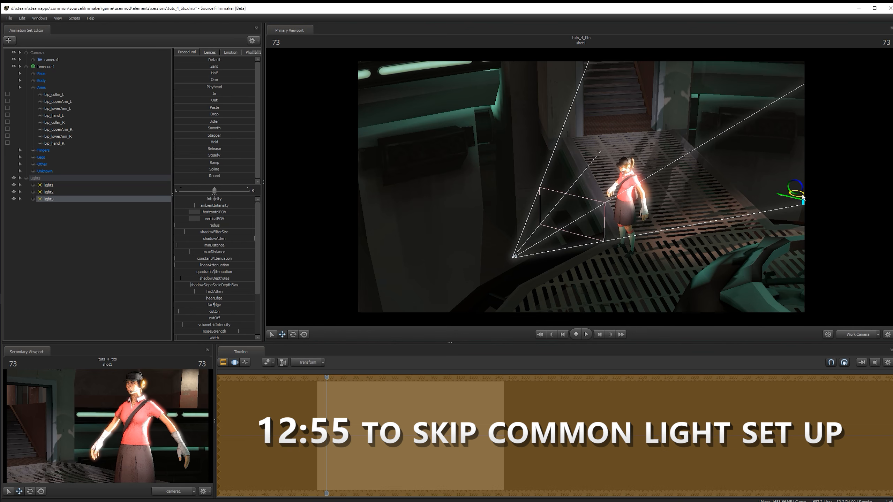
# Rotate light3 to aim it at the femscout and fine-tune its position.
pyautogui.moveTo(732, 260); pyautogui.dragTo(611, 188, button='middle')
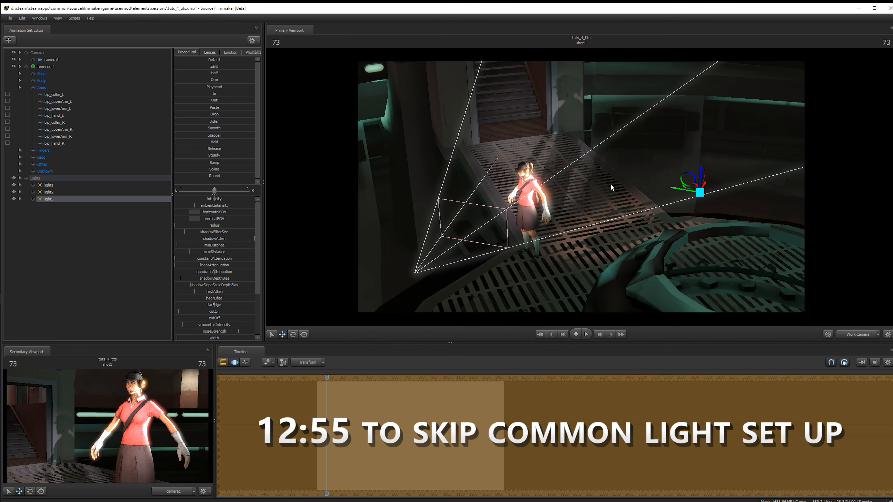
pyautogui.press('e')
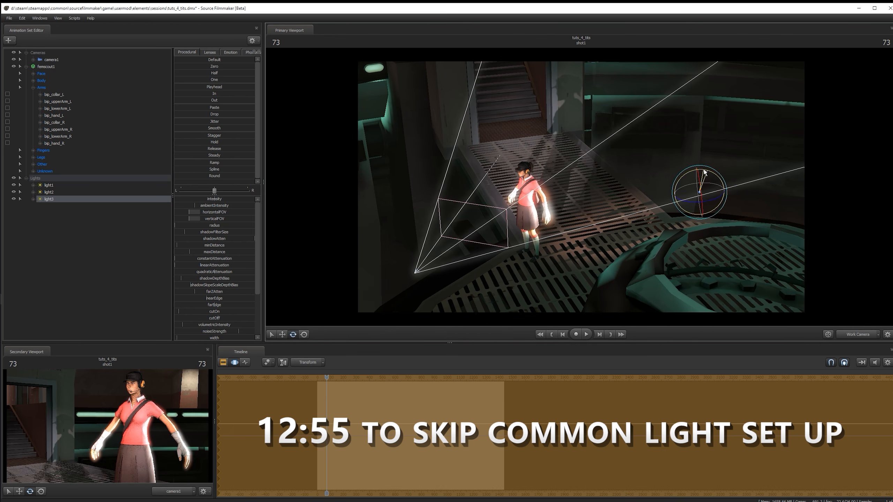
pyautogui.press('w')
pyautogui.moveTo(699, 180)
pyautogui.mouseDown()
pyautogui.moveTo(700, 152)
pyautogui.moveTo(703, 183)
pyautogui.moveTo(714, 170)
pyautogui.mouseUp()
pyautogui.press('e')
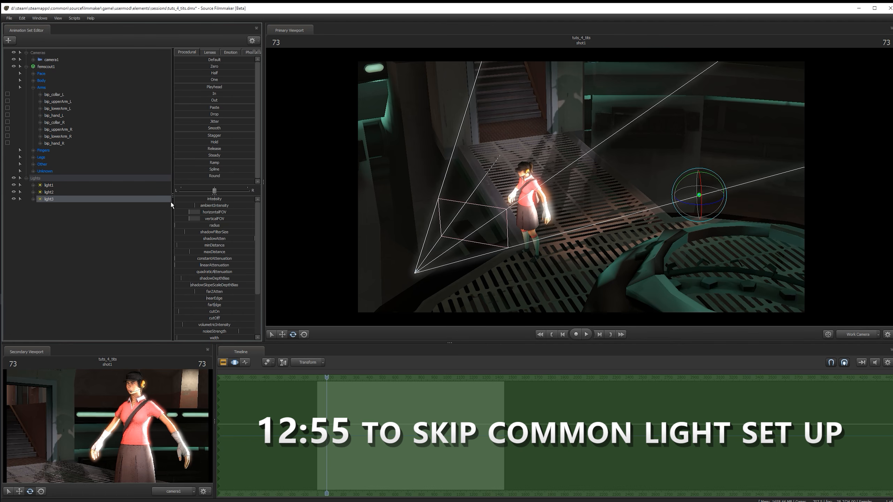
# Reduce light3's intensity to a low level that still leaves a soft glow on the femscout's edges, and deselect the light.
pyautogui.moveTo(216, 199); pyautogui.dragTo(202, 199)
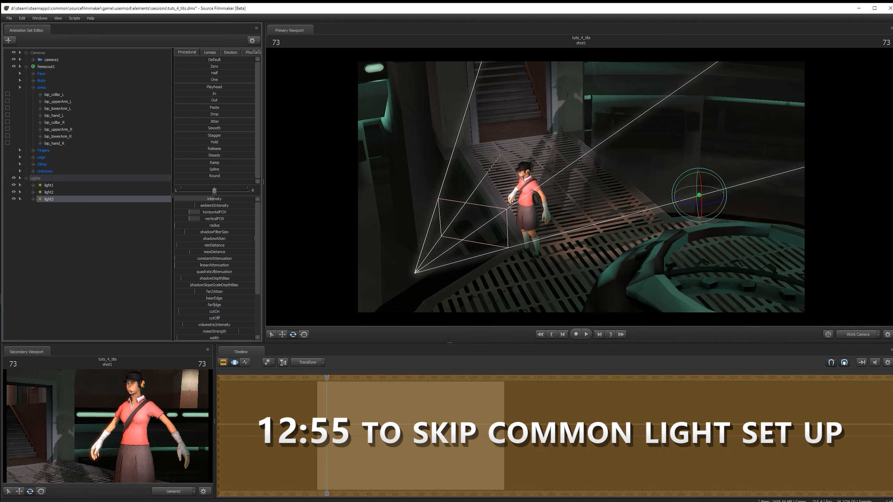
pyautogui.moveTo(175, 199)
pyautogui.mouseDown()
pyautogui.moveTo(202, 199)
pyautogui.moveTo(184, 199)
pyautogui.moveTo(183, 224)
pyautogui.mouseUp()
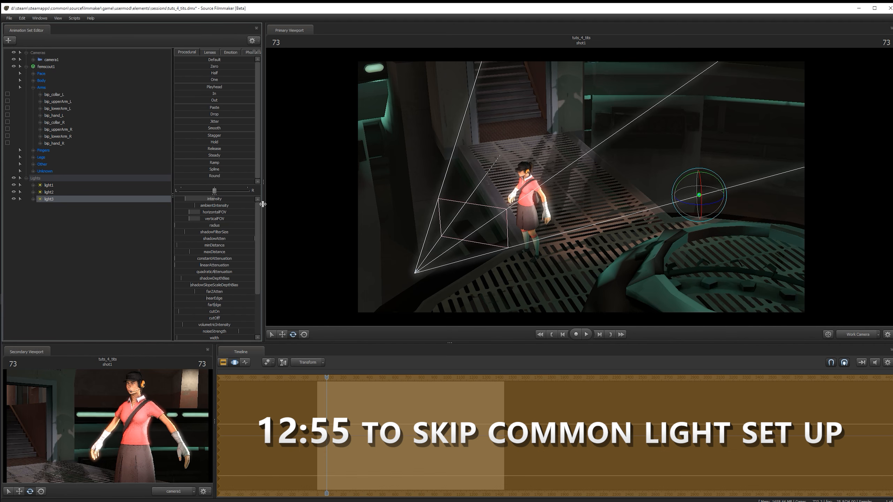
pyautogui.click(108, 271)
# Switch the timeline to the Clip Editor, show the lit scene through camera1 and select light1.
pyautogui.click(224, 362)
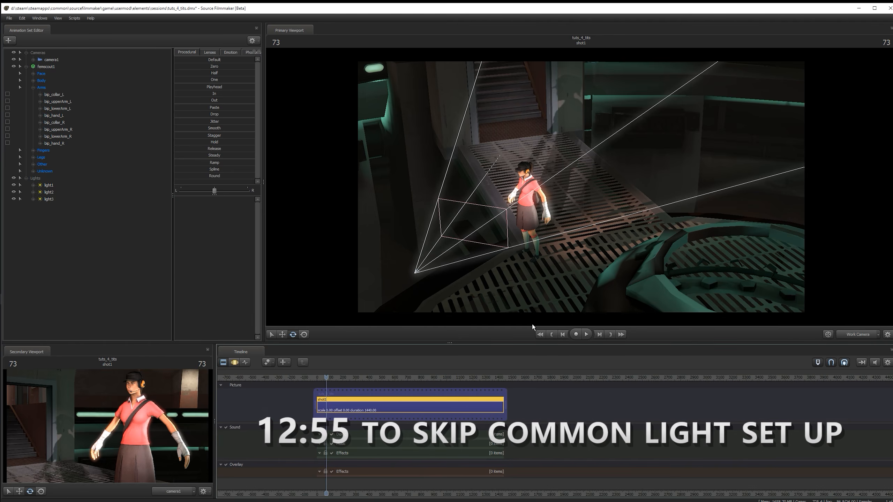
pyautogui.click(857, 333)
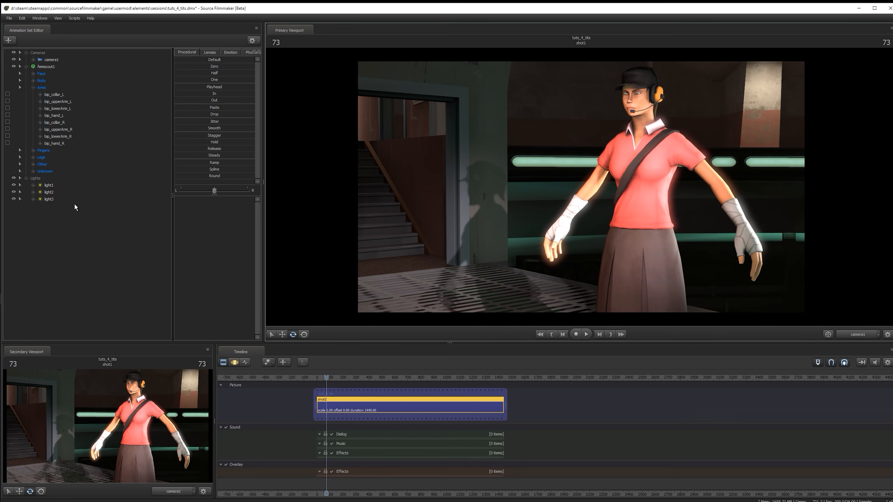
pyautogui.click(48, 185)
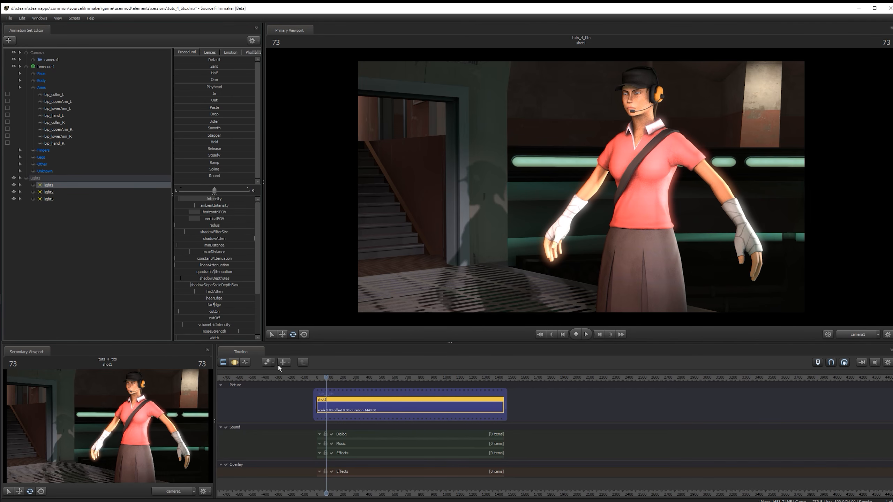
# Switch the timeline to the Motion Editor, try a different horizontal FOV on light1, and show the scene through the Work Camera.
pyautogui.click(235, 362)
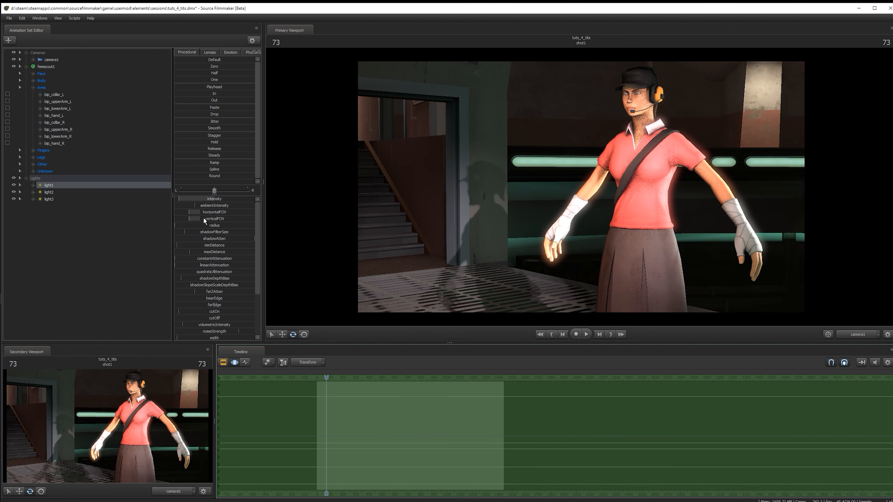
pyautogui.moveTo(202, 213)
pyautogui.mouseDown()
pyautogui.moveTo(213, 212)
pyautogui.moveTo(200, 213)
pyautogui.mouseUp()
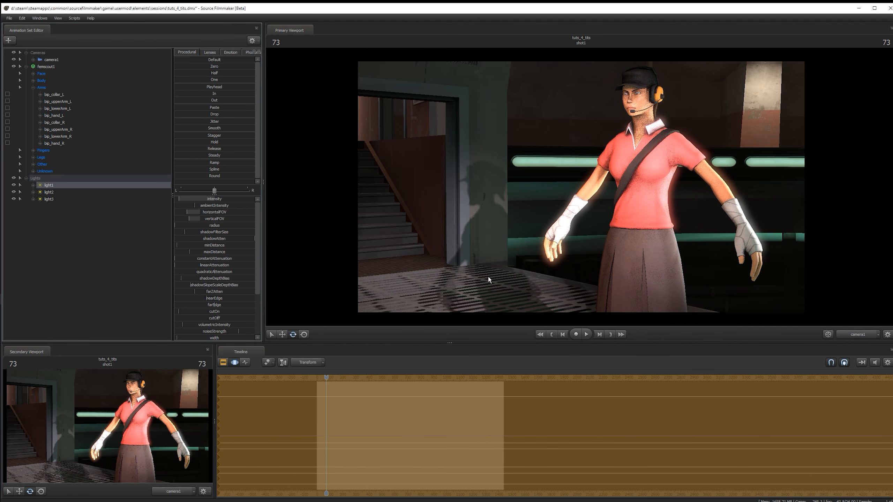
pyautogui.click(829, 334)
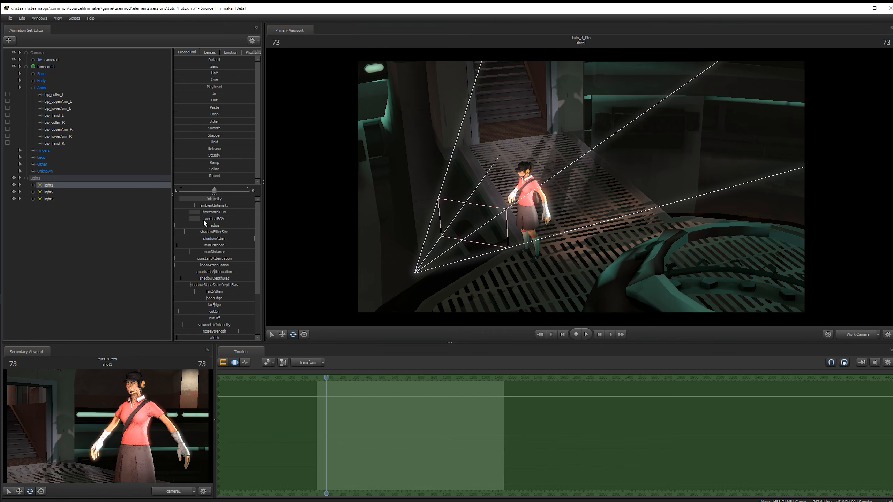
# Try different parameter values on light1, leaving its intensity raised to a very bright level.
pyautogui.moveTo(206, 199); pyautogui.dragTo(223, 220)
pyautogui.hotkey('ctrl', 'z')
pyautogui.hotkey('ctrl', 'z')
pyautogui.scroll(-1, 220, 264)
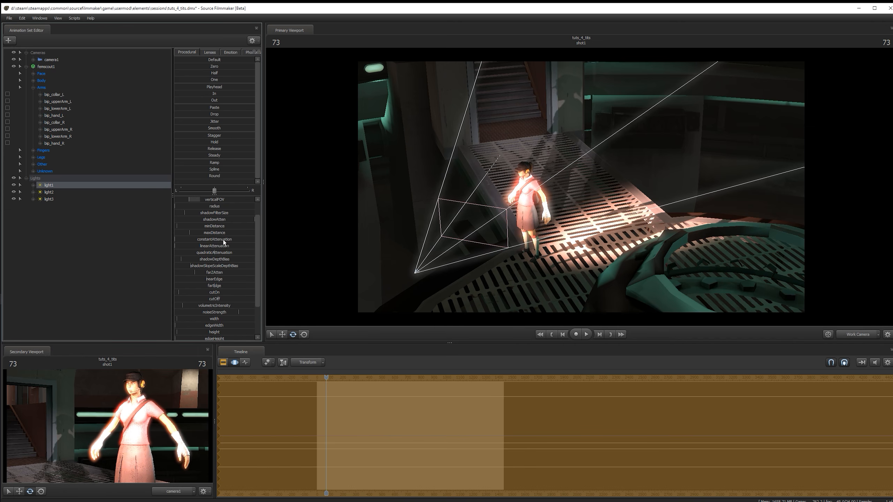
# Try a larger maxDistance on light1, undo it, and look through the light's remaining parameters.
pyautogui.moveTo(199, 226)
pyautogui.mouseDown()
pyautogui.moveTo(261, 227)
pyautogui.moveTo(211, 234)
pyautogui.mouseUp()
pyautogui.hotkey('ctrl', 'z')
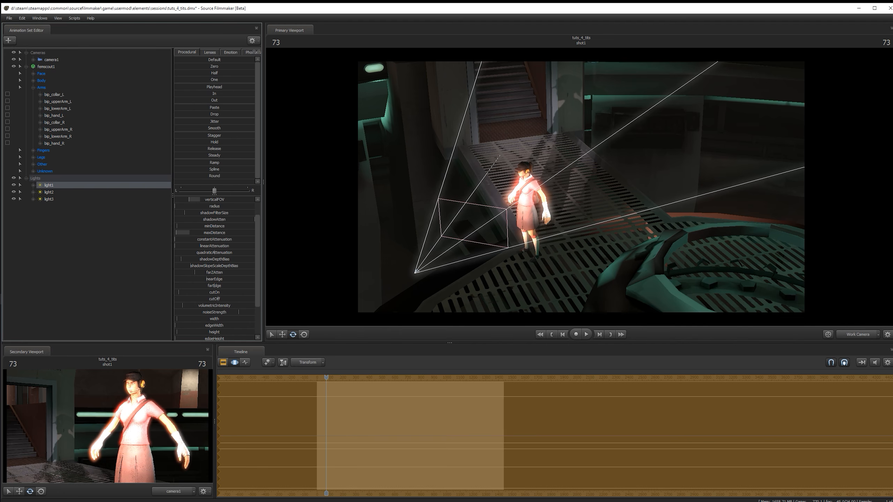
pyautogui.moveTo(211, 233); pyautogui.dragTo(211, 234)
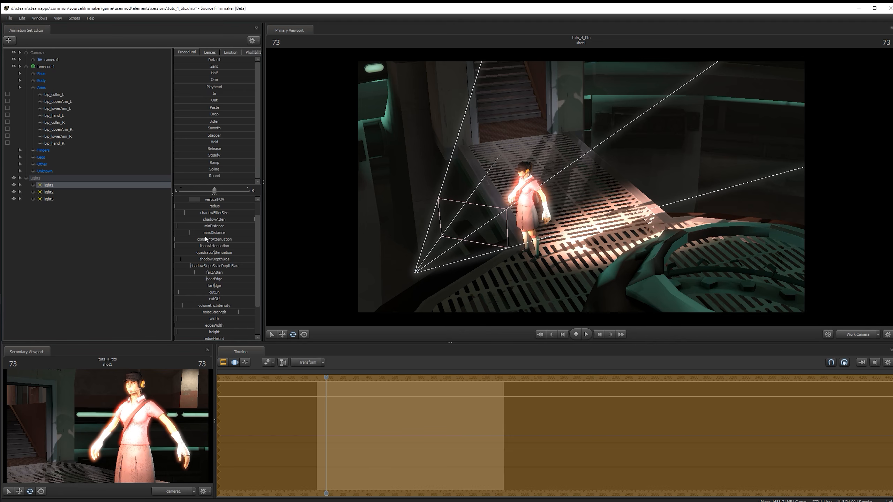
pyautogui.moveTo(190, 233)
pyautogui.mouseDown()
pyautogui.moveTo(175, 233)
pyautogui.moveTo(190, 233)
pyautogui.mouseUp()
pyautogui.scroll(1, 199, 214)
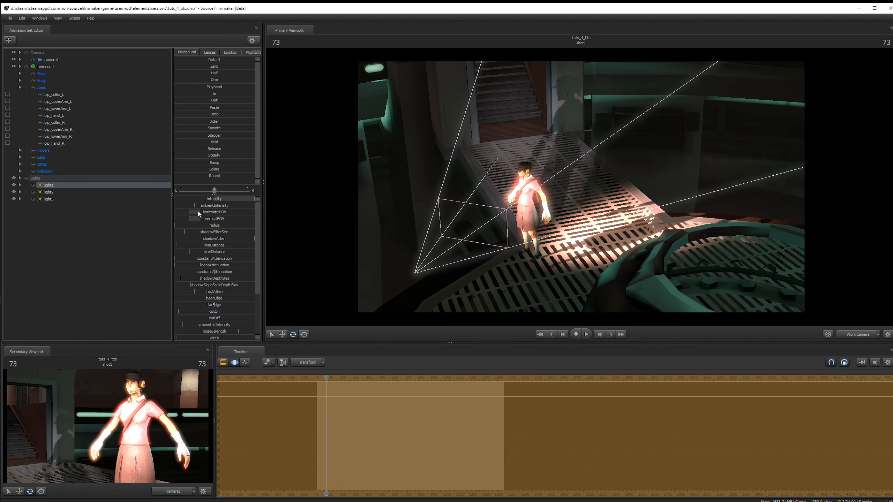
pyautogui.scroll(-3, 235, 240)
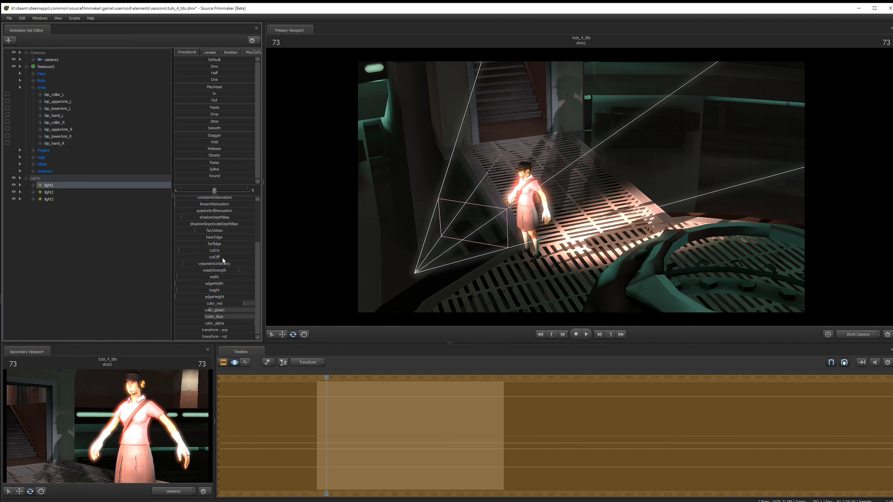
# Try light1's volumetricIntensity and lower its intensity to a moderate level.
pyautogui.moveTo(201, 263)
pyautogui.mouseDown()
pyautogui.moveTo(229, 264)
pyautogui.moveTo(198, 280)
pyautogui.mouseUp()
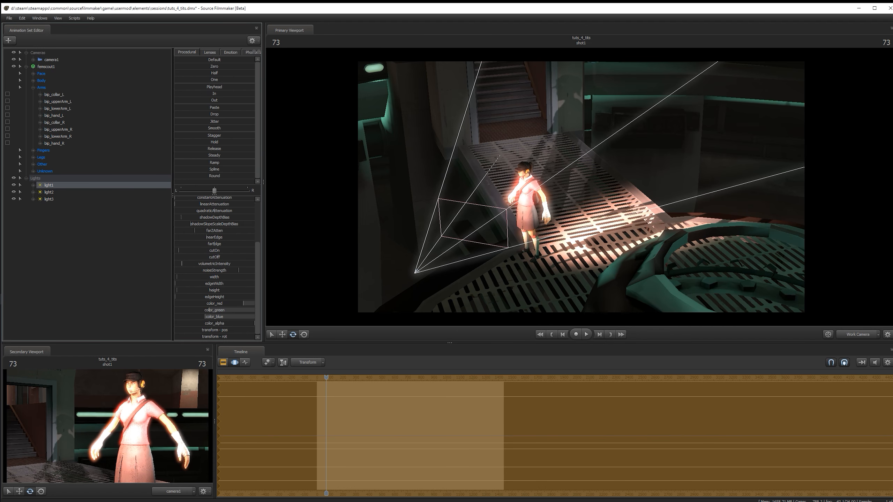
pyautogui.scroll(3, 209, 254)
pyautogui.moveTo(229, 200); pyautogui.dragTo(102, 204)
# Enable volumetrics on light1 and move the playhead to frame 46.
pyautogui.rightClick(48, 186)
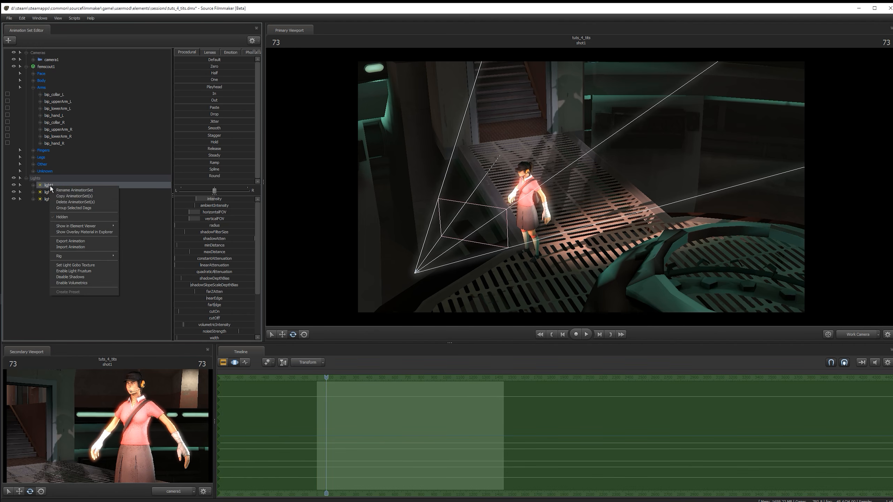
pyautogui.click(85, 284)
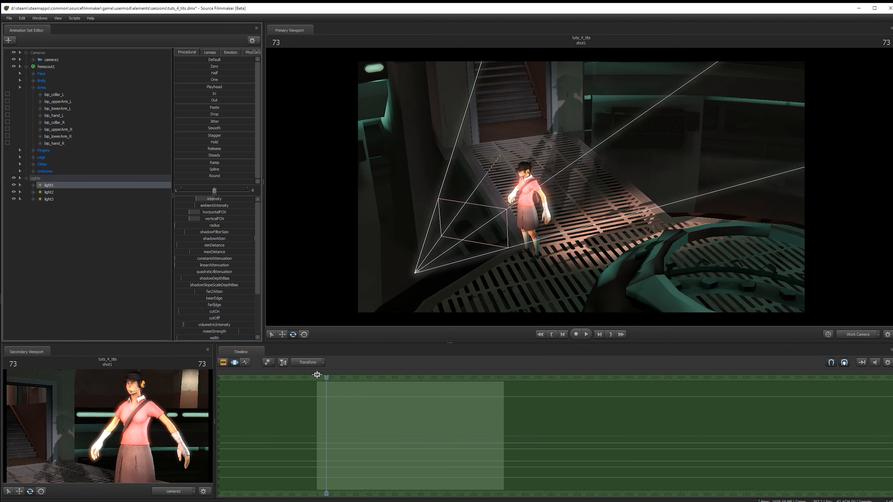
pyautogui.moveTo(325, 372)
pyautogui.mouseDown()
pyautogui.moveTo(301, 373)
pyautogui.moveTo(456, 376)
pyautogui.moveTo(312, 361)
pyautogui.moveTo(323, 362)
pyautogui.mouseUp()
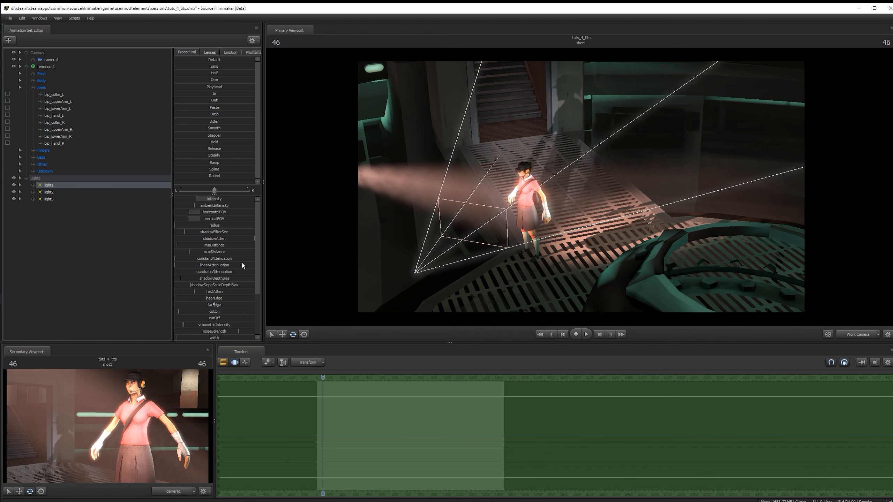
# Fine-tune light1's intensity and volumetricIntensity to adjust its visible beam.
pyautogui.scroll(-3, 241, 260)
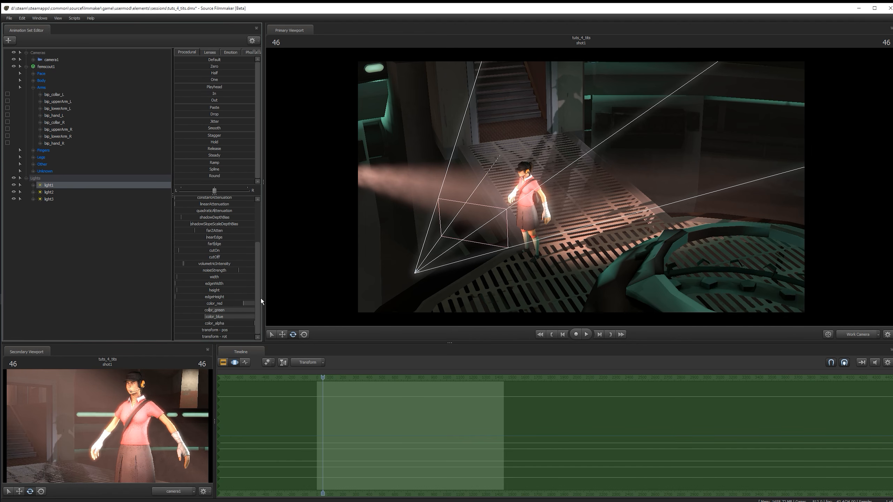
pyautogui.scroll(3, 261, 298)
pyautogui.moveTo(215, 199); pyautogui.dragTo(208, 199)
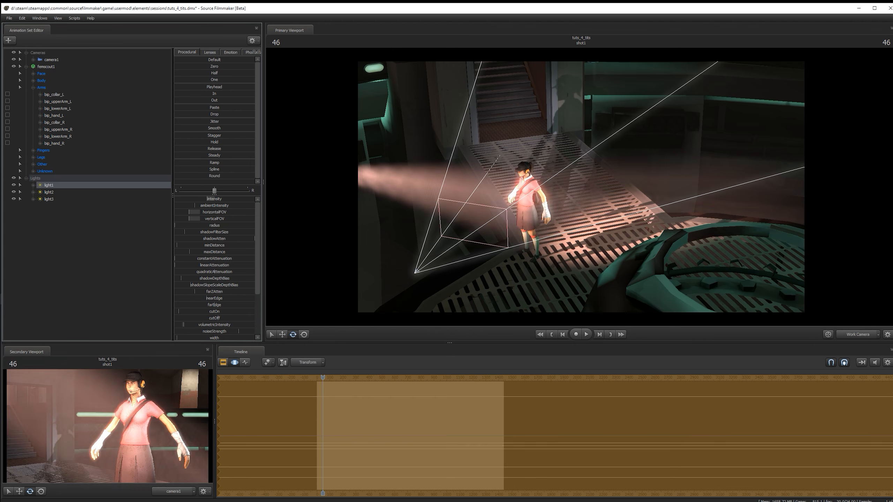
pyautogui.scroll(-3, 228, 288)
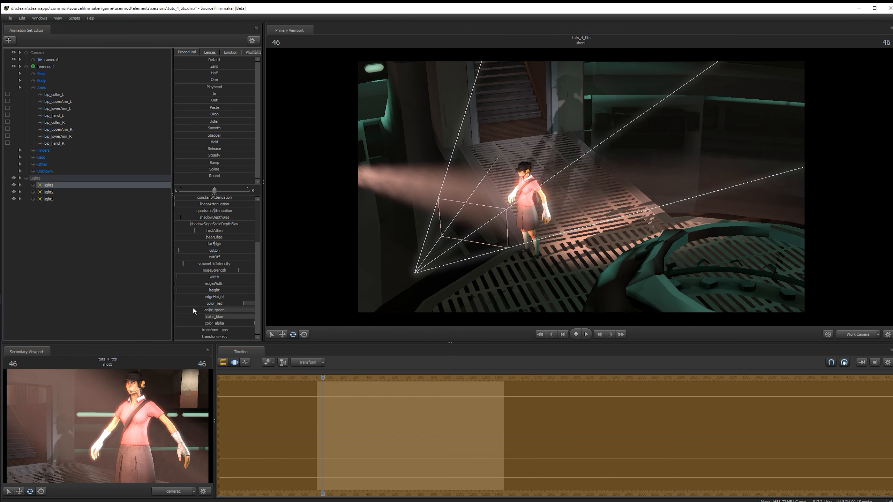
pyautogui.moveTo(183, 264)
pyautogui.mouseDown()
pyautogui.moveTo(198, 264)
pyautogui.moveTo(183, 263)
pyautogui.mouseUp()
# Enable volumetrics on light3, deselect it, and move the playhead to frame 158.
pyautogui.click(61, 200)
pyautogui.rightClick(61, 199)
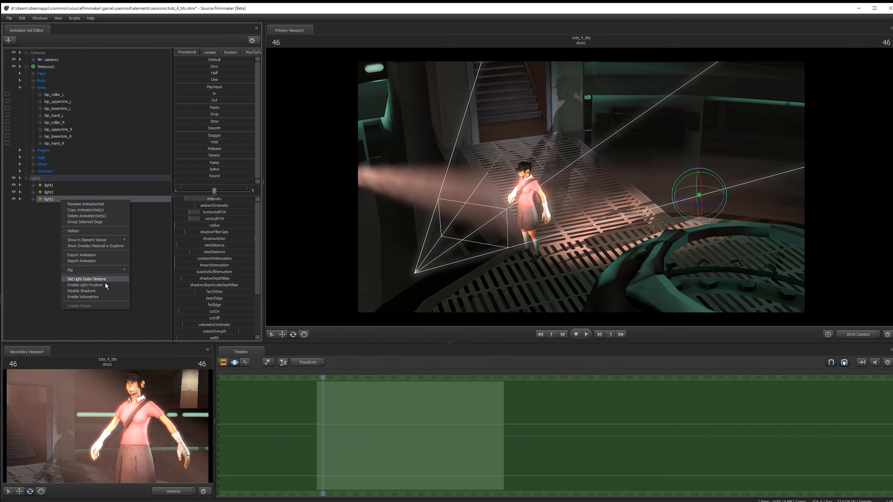
pyautogui.click(107, 296)
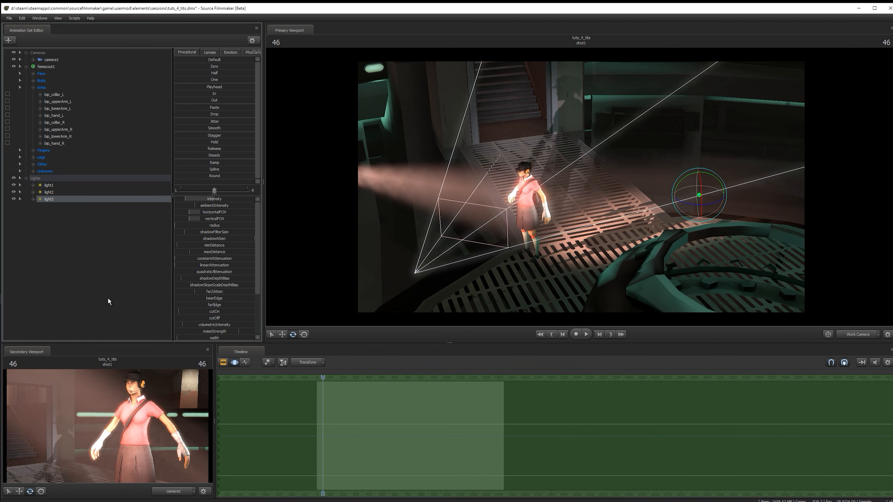
pyautogui.click(108, 297)
pyautogui.moveTo(318, 374); pyautogui.dragTo(337, 373)
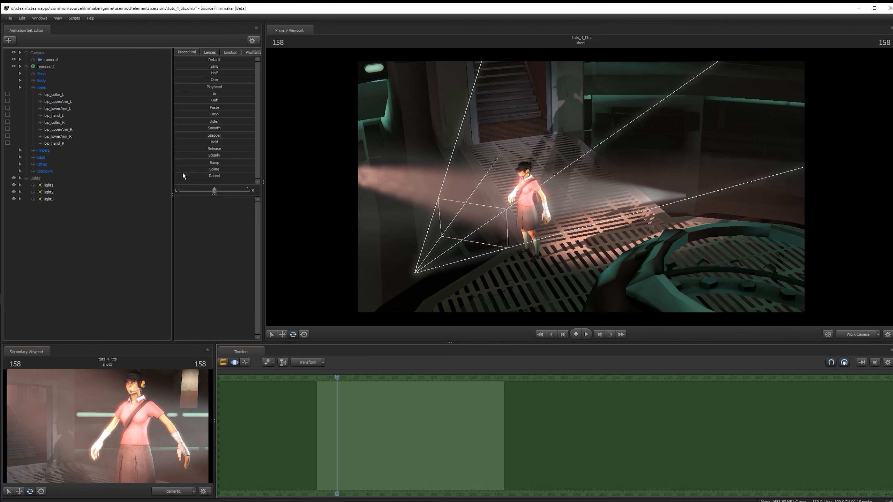
# Select light3 and move it straight up so its beam shines down on the femscout from above.
pyautogui.click(63, 200)
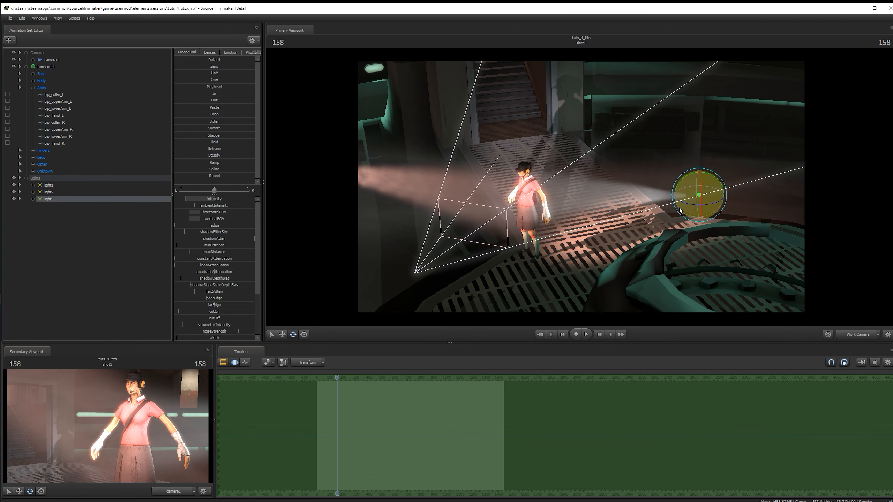
pyautogui.click(713, 183)
pyautogui.press('w')
pyautogui.moveTo(710, 177); pyautogui.dragTo(707, 102)
pyautogui.press('e')
pyautogui.press('w')
# Widen light3's horizontal FOV and tint its beam cyan by strongly reducing red and slightly reducing green.
pyautogui.moveTo(215, 214); pyautogui.dragTo(247, 214)
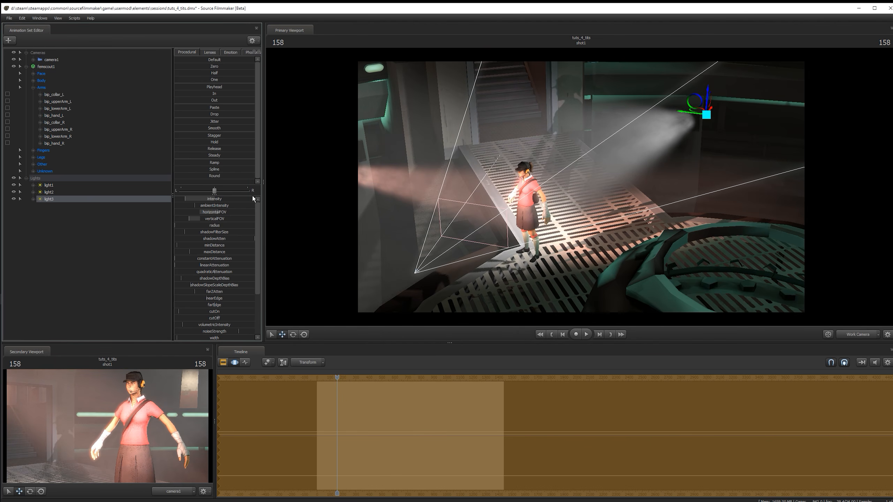
pyautogui.scroll(-3, 211, 304)
pyautogui.moveTo(224, 311); pyautogui.dragTo(244, 310)
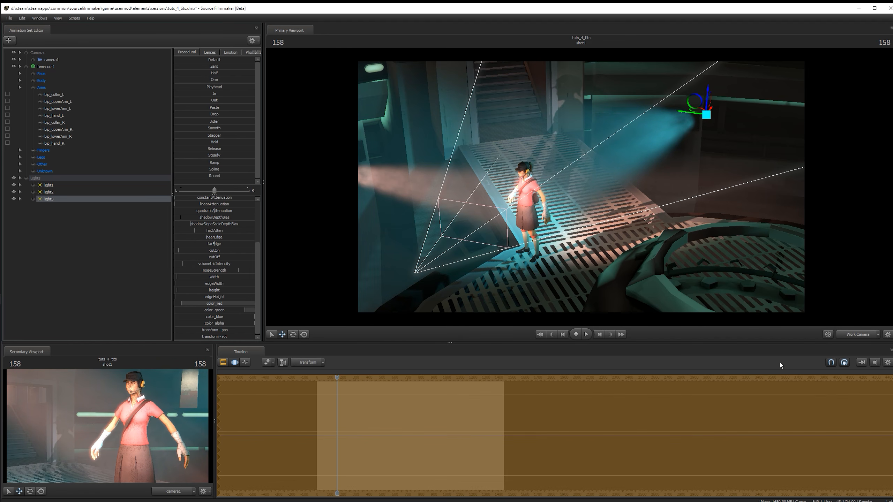
# Show the scene through camera1, preview it in the Clip Editor, return to the Motion Editor and deselect light3.
pyautogui.click(859, 334)
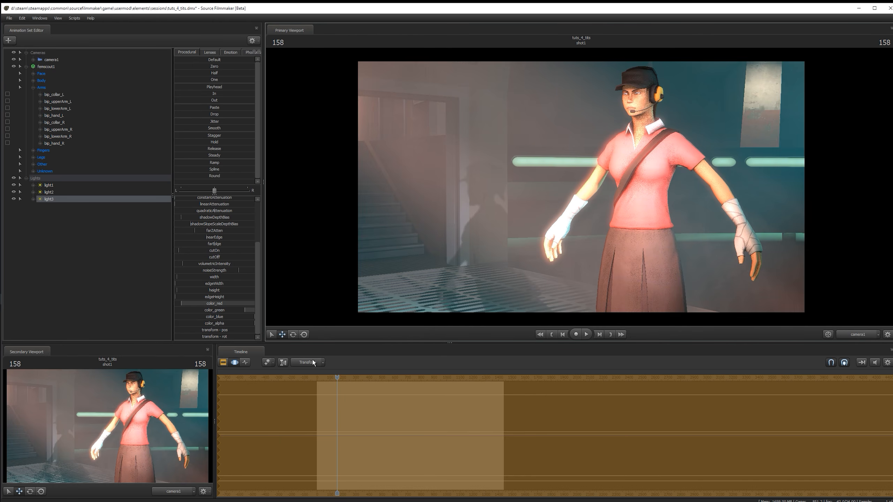
pyautogui.click(225, 363)
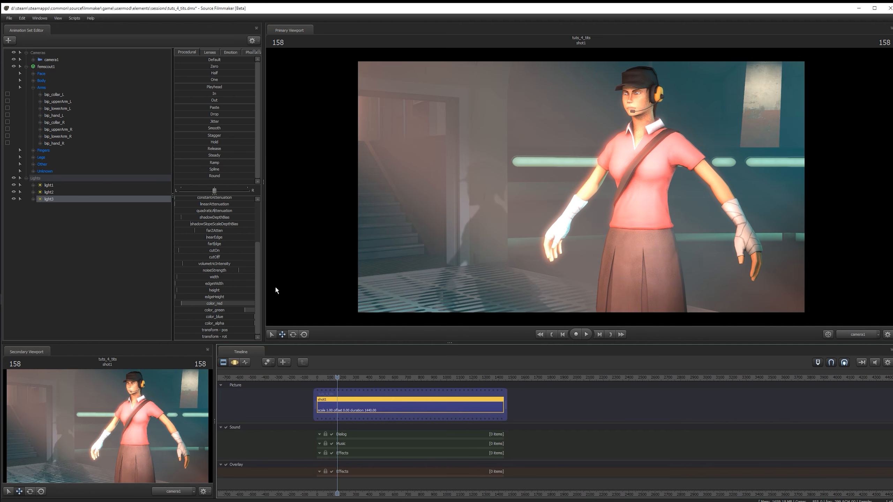
pyautogui.click(235, 362)
pyautogui.click(107, 265)
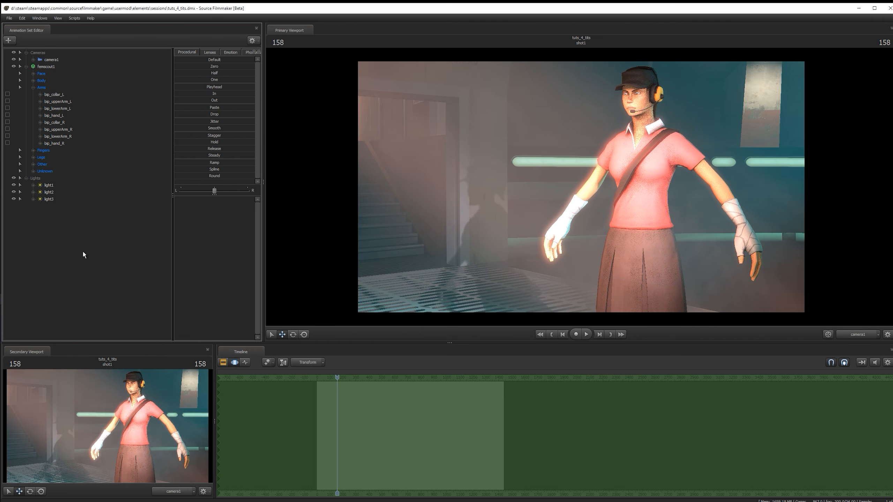
# Try a limited time selection on femscout1 in the Motion Editor and restore the selection to the whole timeline.
pyautogui.click(57, 68)
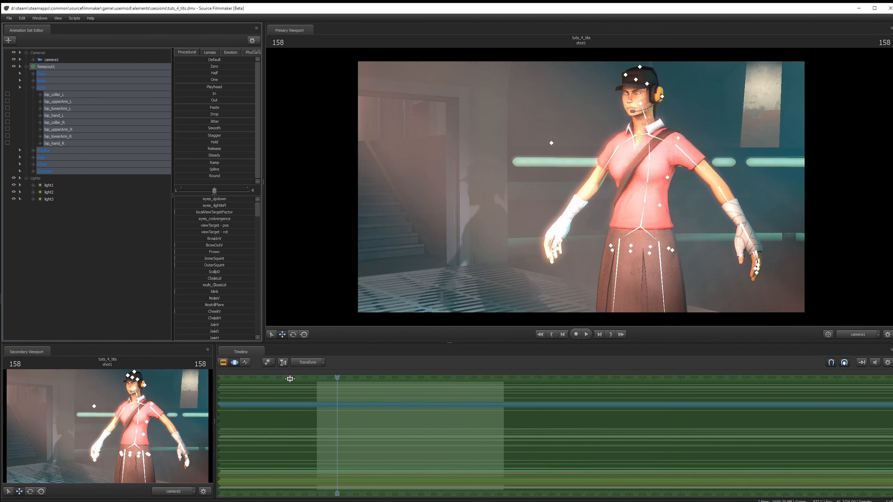
pyautogui.moveTo(329, 430)
pyautogui.keyDown('shift'); pyautogui.mouseDown()
pyautogui.moveTo(366, 445)
pyautogui.moveTo(366, 425)
pyautogui.moveTo(434, 427)
pyautogui.moveTo(340, 420)
pyautogui.mouseUp(); pyautogui.keyUp('shift')
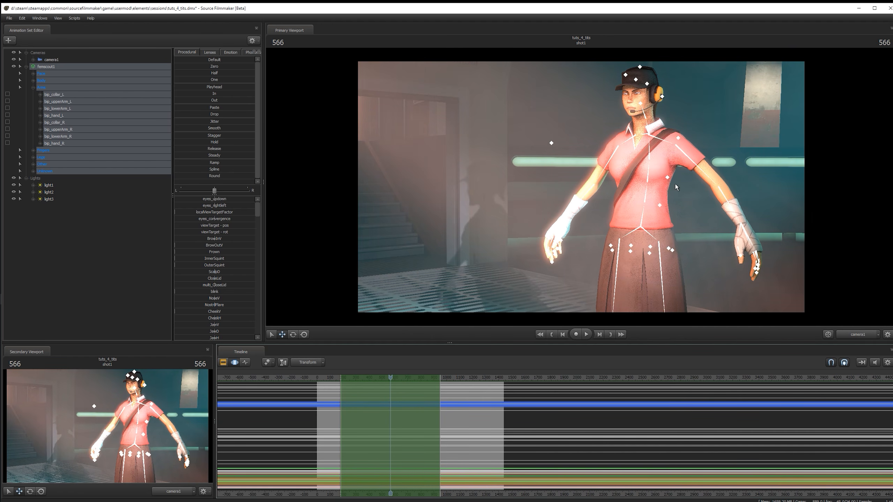
pyautogui.scroll(6, 381, 452)
pyautogui.moveTo(495, 483); pyautogui.dragTo(611, 393, button='middle')
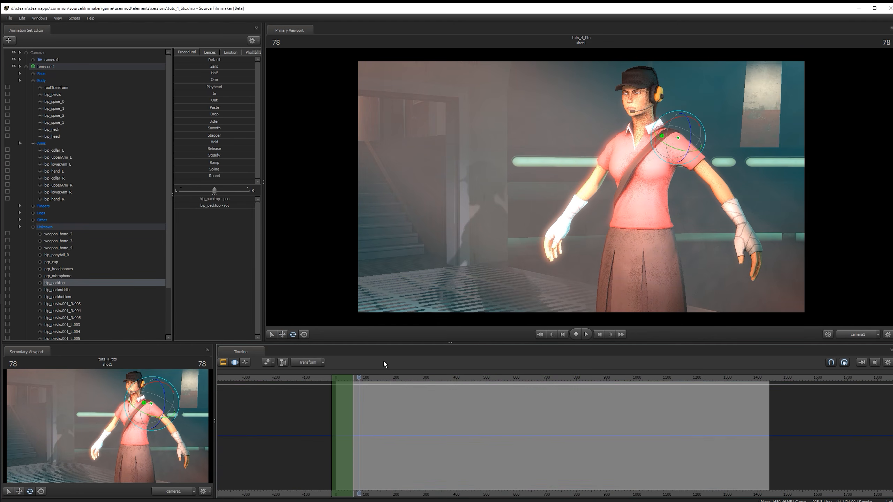
pyautogui.hotkey('ctrl', 'a')
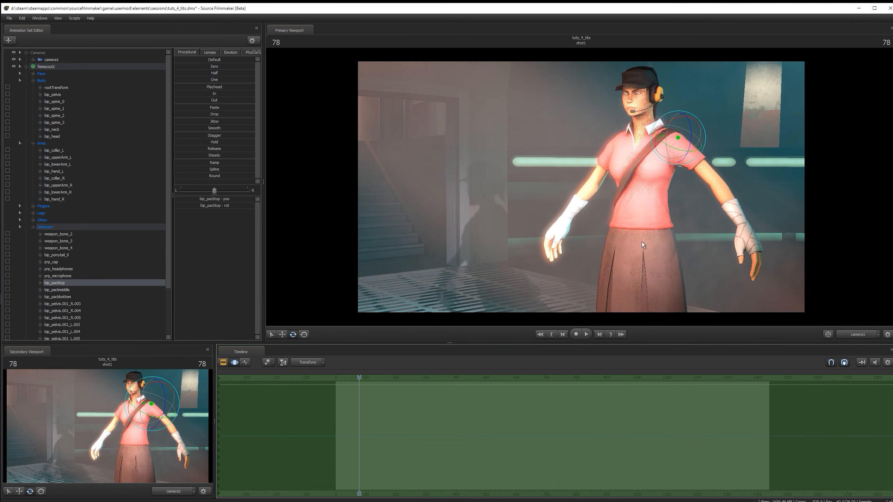
# Try rotating the femscout's bip_lowerArm_R bone and undo the rotation.
pyautogui.click(597, 186)
pyautogui.moveTo(592, 204); pyautogui.dragTo(601, 175)
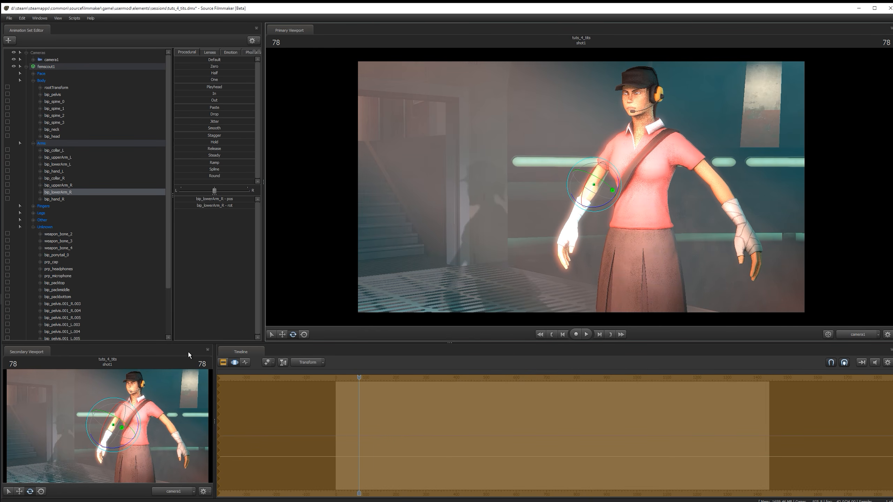
pyautogui.hotkey('ctrl', 'z')
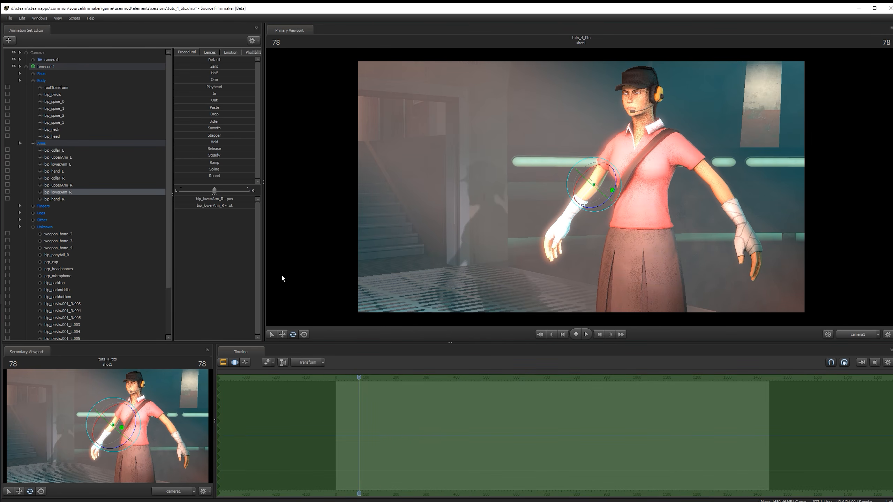
# Apply the rig_biped_simple rig script to femscout1.
pyautogui.rightClick(50, 67)
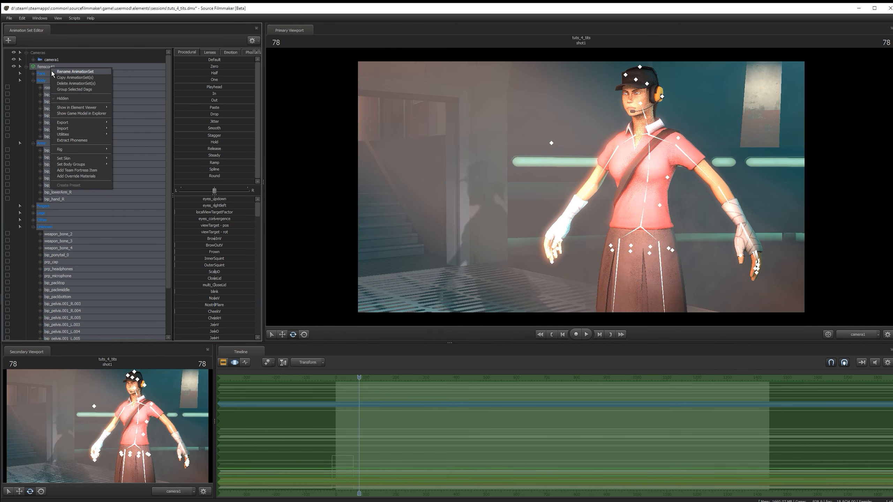
pyautogui.moveTo(72, 151)
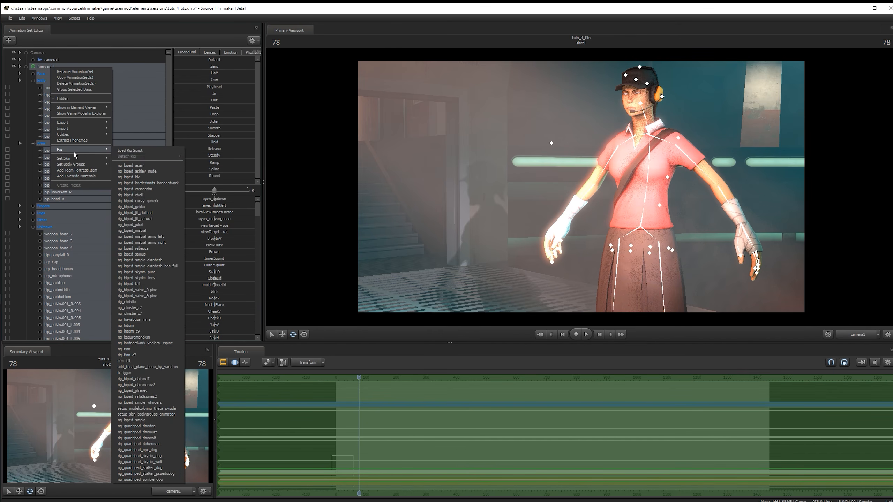
pyautogui.click(154, 421)
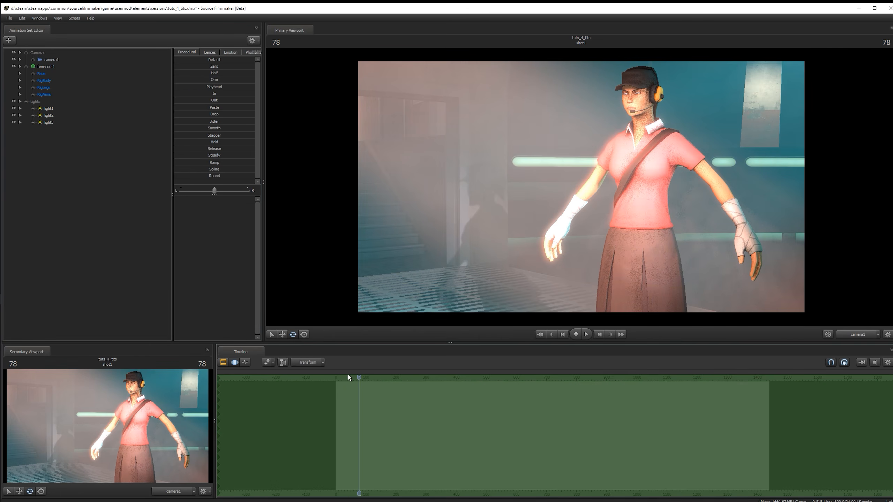
# Move the playhead to frame 94 and reveal the femscout's rig control handles in the camera1 view.
pyautogui.click(358, 377)
pyautogui.moveTo(358, 377); pyautogui.dragTo(364, 356)
pyautogui.press('ctrl')
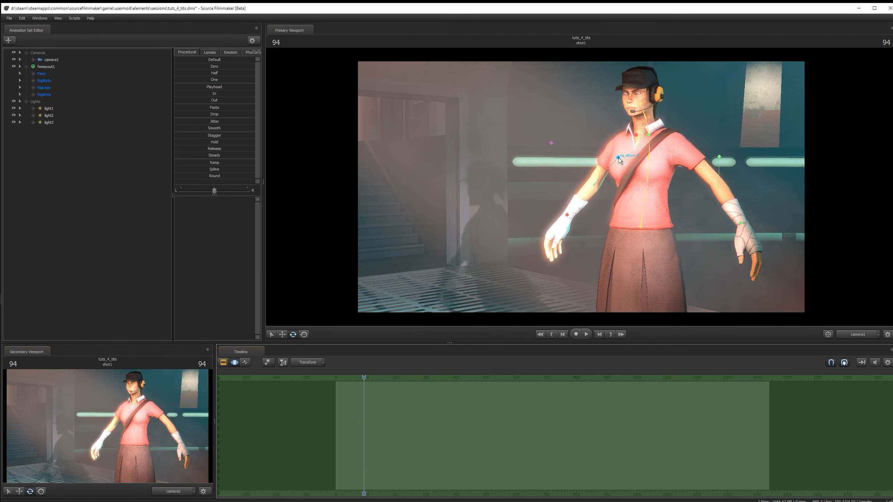
pyautogui.click(738, 208)
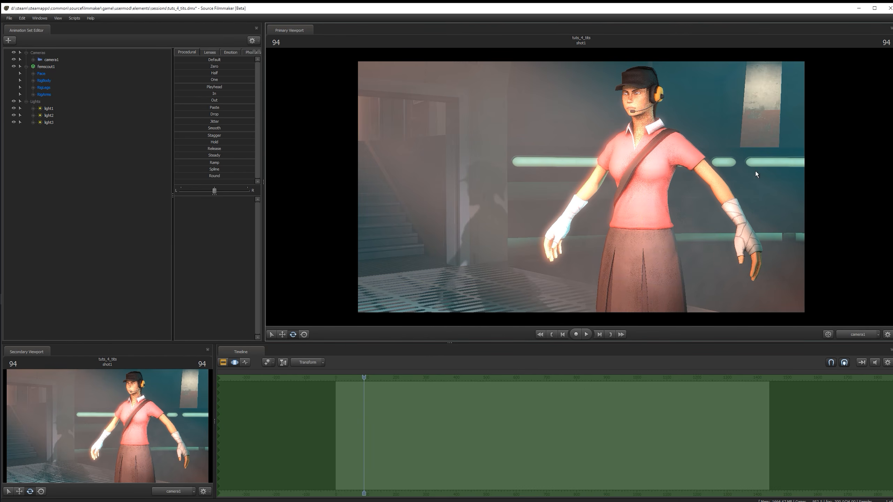
# Bend the femscout's upper body forward by rotating rig_pelvis within a short time selection around frame 25.
pyautogui.click(649, 221)
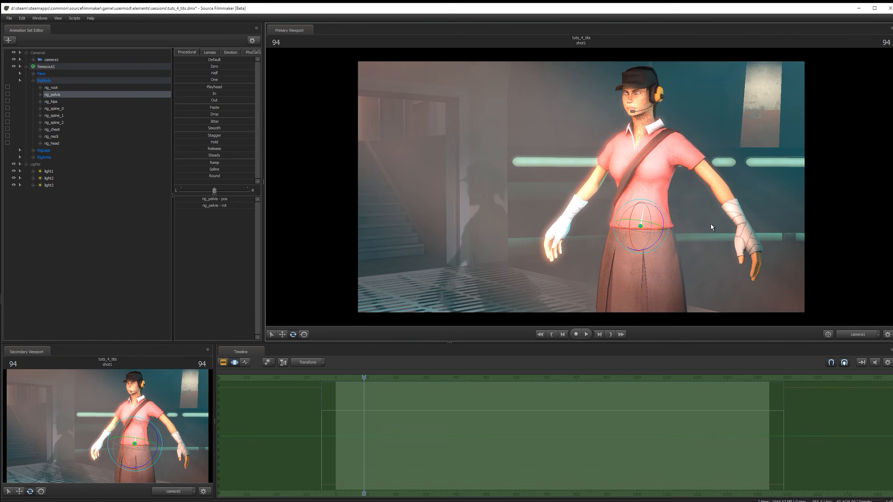
pyautogui.moveTo(352, 375); pyautogui.dragTo(351, 408)
pyautogui.moveTo(631, 211)
pyautogui.mouseDown()
pyautogui.moveTo(636, 243)
pyautogui.moveTo(634, 207)
pyautogui.moveTo(634, 224)
pyautogui.mouseUp()
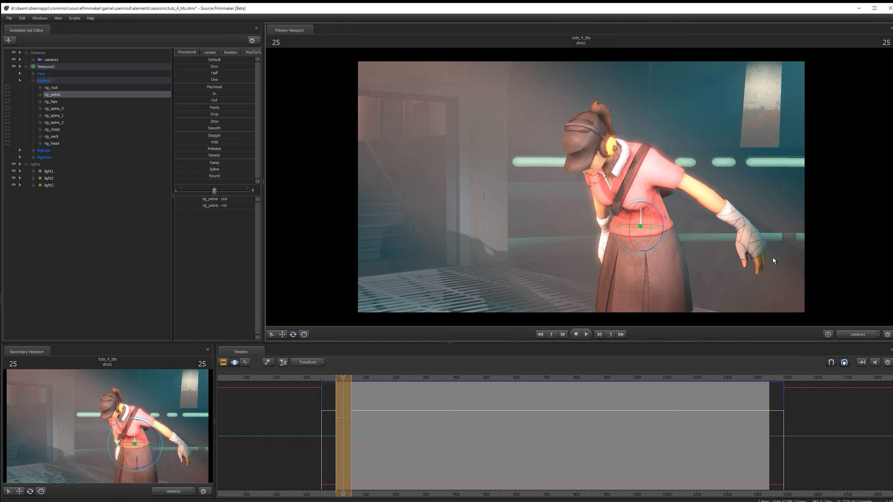
# Move the femscout's rig_hand_L and rig_hand_R so both hands hang in front of her skirt.
pyautogui.keyDown('ctrl'); pyautogui.click(743, 226); pyautogui.keyUp('ctrl')
pyautogui.click(742, 225)
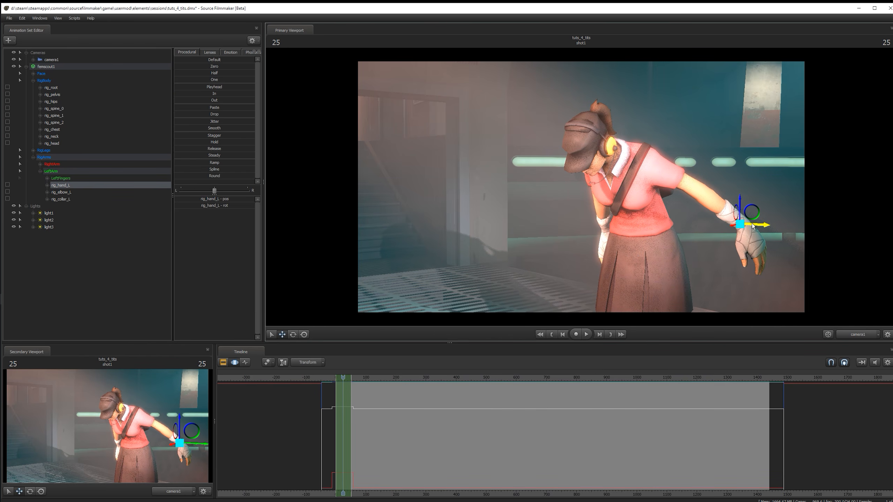
pyautogui.moveTo(752, 226); pyautogui.dragTo(602, 241)
pyautogui.click(607, 229)
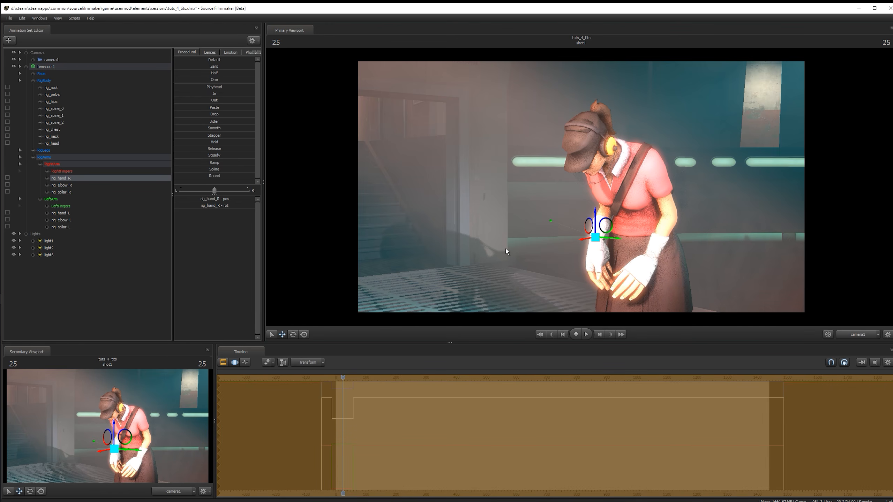
# Rotate the femscout's rig_neck so her head hangs down.
pyautogui.scroll(3, 371, 390)
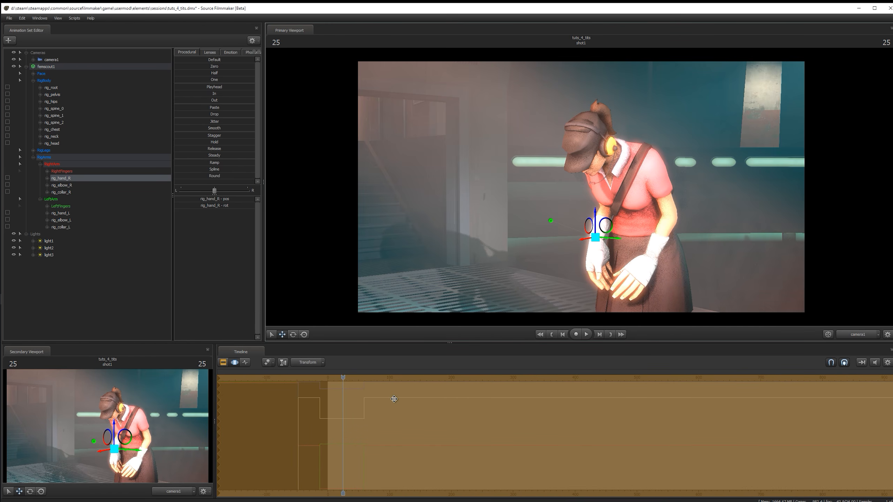
pyautogui.press('ctrl')
pyautogui.click(601, 146)
pyautogui.moveTo(602, 148); pyautogui.dragTo(611, 169)
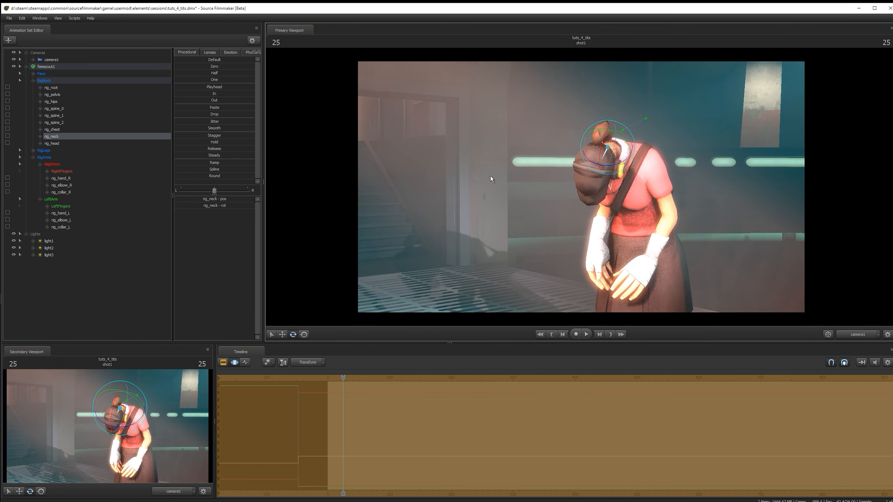
pyautogui.click(477, 91)
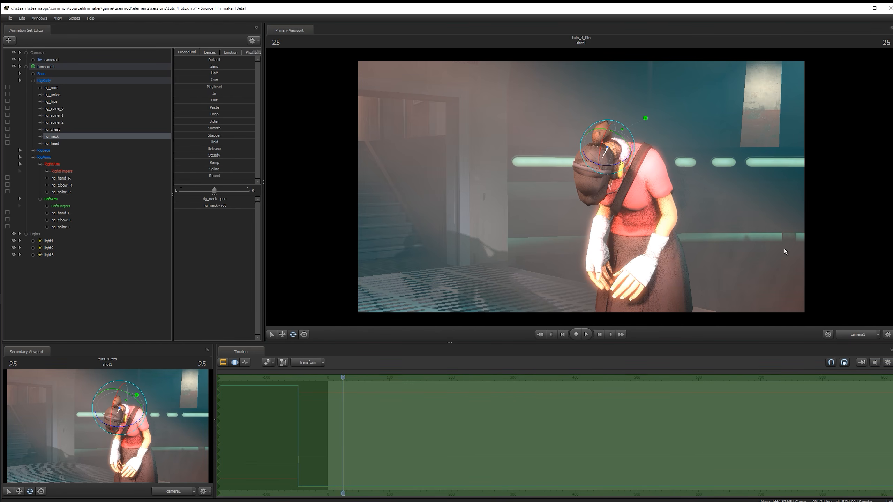
# Select all femscout1 controls and start the time selection at frame 54, leaving it open towards the end.
pyautogui.moveTo(342, 401); pyautogui.dragTo(351, 408)
pyautogui.doubleClick(75, 69)
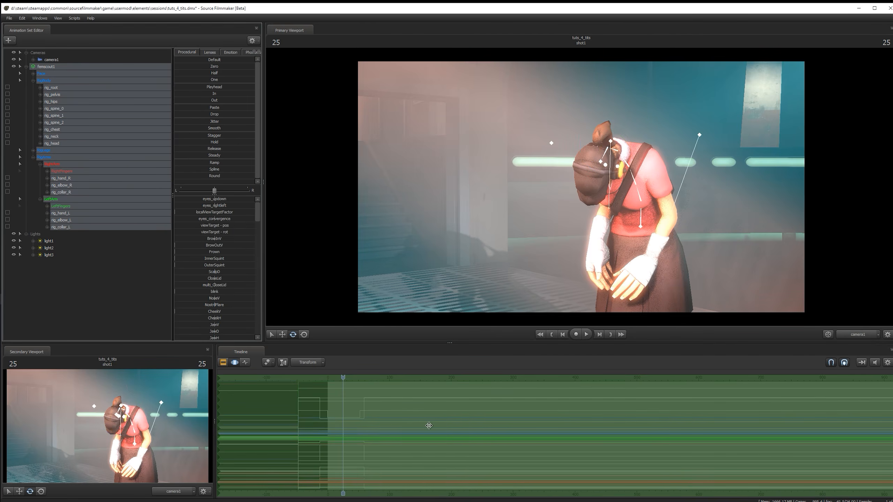
pyautogui.click(364, 404)
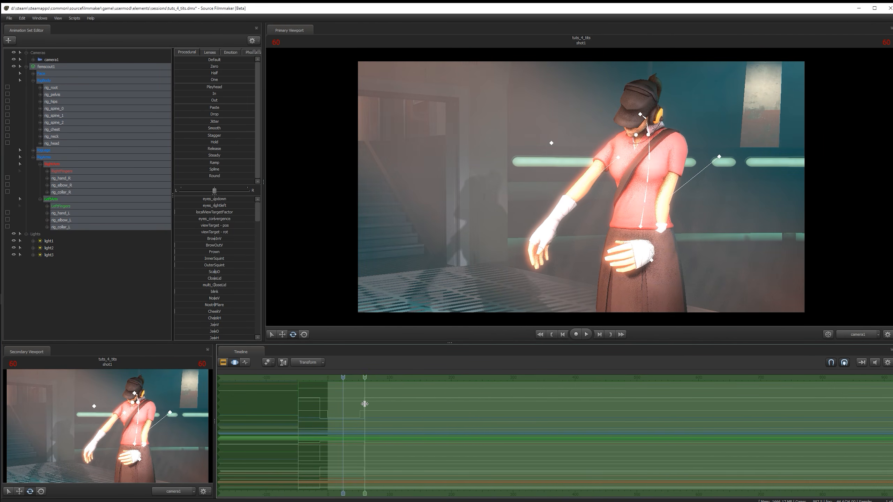
pyautogui.moveTo(364, 404); pyautogui.dragTo(362, 404)
pyautogui.press('Escape')
pyautogui.press(']')
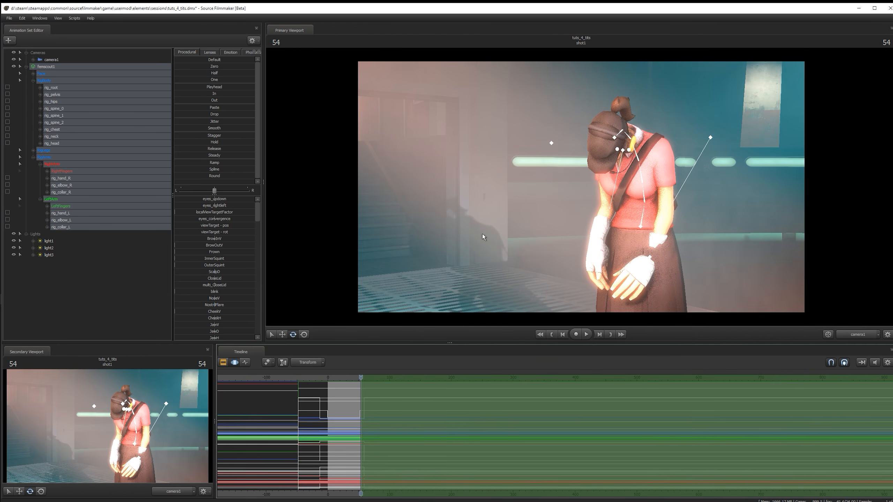
# Pose the femscout from frame 54 onward with both hands raised to chest height and her head tilted back.
pyautogui.moveTo(358, 378); pyautogui.dragTo(337, 394)
pyautogui.click(602, 168)
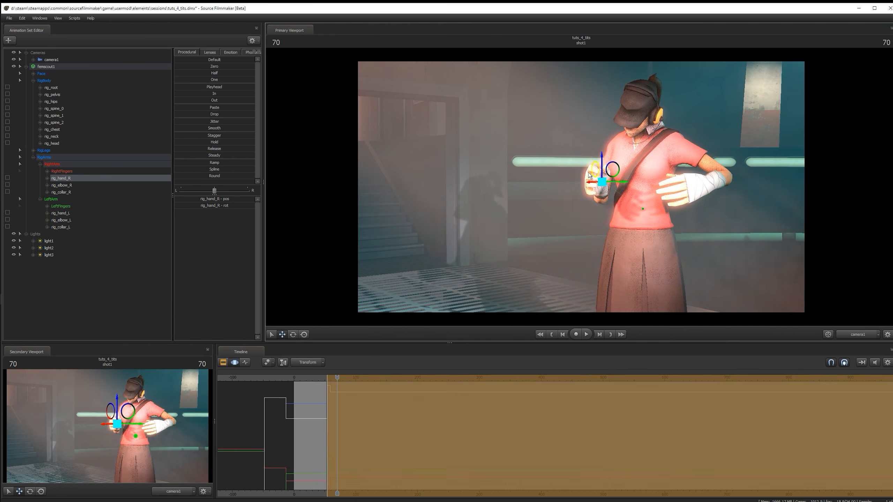
pyautogui.click(643, 123)
pyautogui.moveTo(650, 116); pyautogui.dragTo(662, 110)
pyautogui.click(654, 105)
# Start a new pose at frame 88 and lower the femscout's right and left hands to waist height.
pyautogui.moveTo(337, 377); pyautogui.dragTo(348, 377)
pyautogui.click(601, 181)
pyautogui.moveTo(610, 176); pyautogui.dragTo(604, 220)
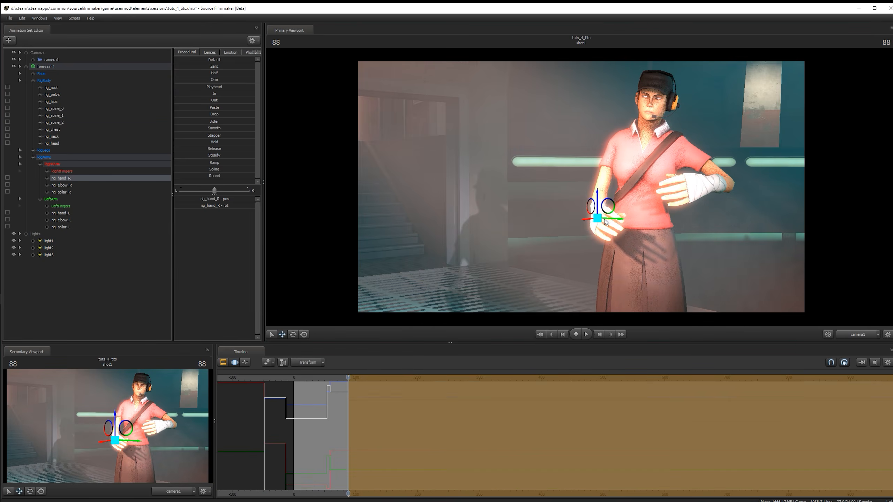
pyautogui.click(688, 190)
pyautogui.moveTo(690, 190); pyautogui.dragTo(681, 226)
# Start another pose at about frame 120, turning the femscout's head and placing her right hand beside her hip.
pyautogui.moveTo(349, 377); pyautogui.dragTo(369, 377)
pyautogui.click(649, 121)
pyautogui.moveTo(659, 135); pyautogui.dragTo(654, 110)
pyautogui.click(653, 106)
pyautogui.click(644, 190)
pyautogui.click(597, 213)
pyautogui.moveTo(598, 208); pyautogui.dragTo(605, 221)
# Raise the femscout's left hand to shoulder height for a waving pose.
pyautogui.click(683, 144)
pyautogui.click(686, 213)
pyautogui.moveTo(690, 209); pyautogui.dragTo(762, 149)
pyautogui.click(722, 176)
pyautogui.click(741, 140)
# Rotate rig_hand_L back and forth at successive later frames to make the femscout wave.
pyautogui.press('e')
pyautogui.moveTo(369, 377); pyautogui.dragTo(376, 378)
pyautogui.moveTo(369, 404); pyautogui.dragTo(382, 377)
pyautogui.moveTo(743, 149); pyautogui.dragTo(697, 151)
pyautogui.moveTo(383, 378); pyautogui.dragTo(394, 377)
pyautogui.moveTo(698, 152); pyautogui.dragTo(742, 151)
pyautogui.moveTo(394, 377); pyautogui.dragTo(399, 377)
pyautogui.moveTo(742, 152); pyautogui.dragTo(700, 150)
# Play and scrub through the shot to review the femscout's sequence of poses.
pyautogui.moveTo(398, 377); pyautogui.dragTo(319, 378)
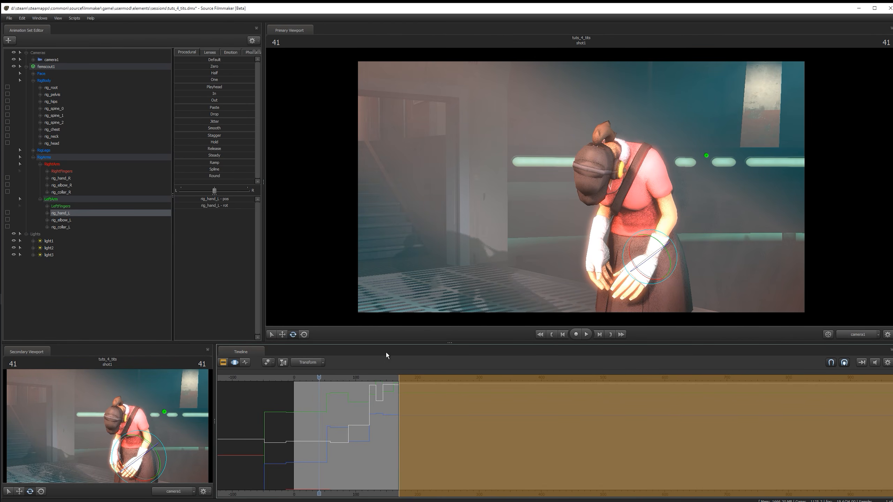
pyautogui.press('space')
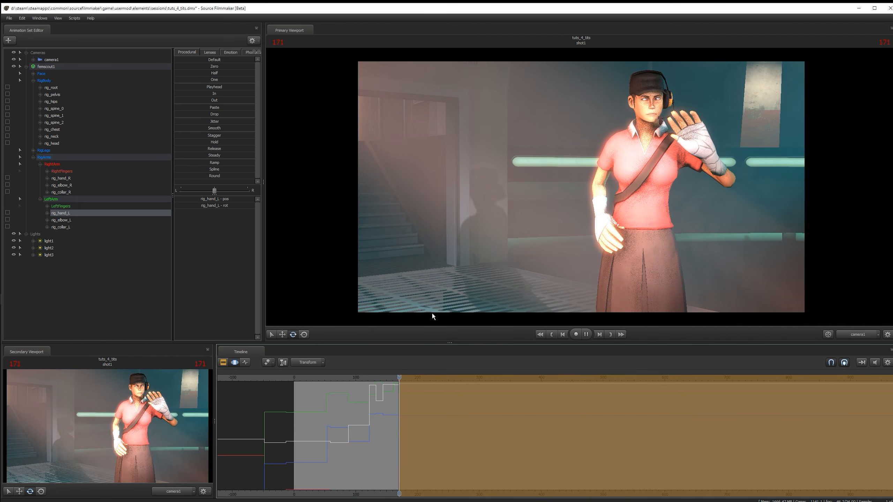
pyautogui.moveTo(339, 382)
pyautogui.mouseDown()
pyautogui.moveTo(402, 399)
pyautogui.moveTo(365, 403)
pyautogui.moveTo(333, 385)
pyautogui.mouseUp()
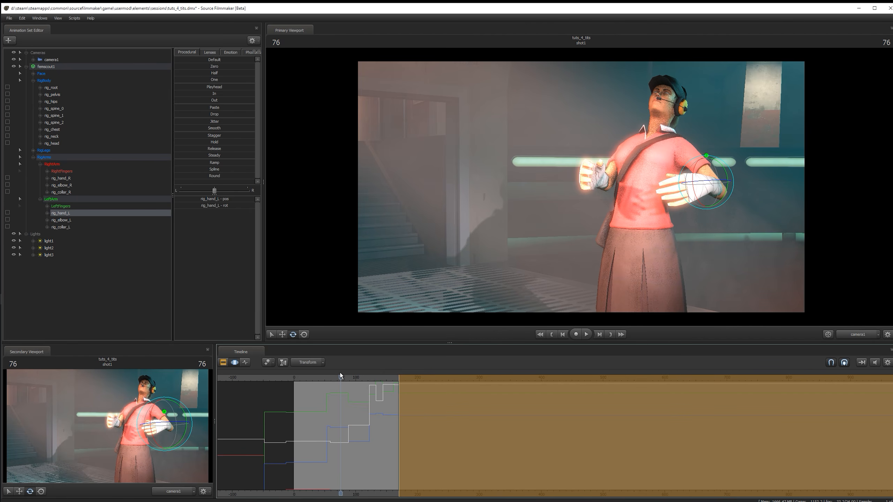
pyautogui.moveTo(330, 375); pyautogui.dragTo(368, 394)
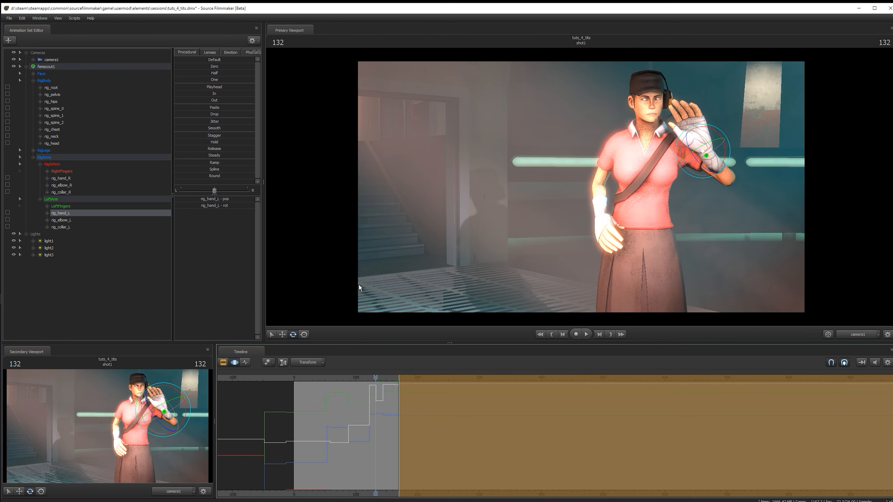
pyautogui.moveTo(316, 379); pyautogui.dragTo(350, 382)
pyautogui.press('space')
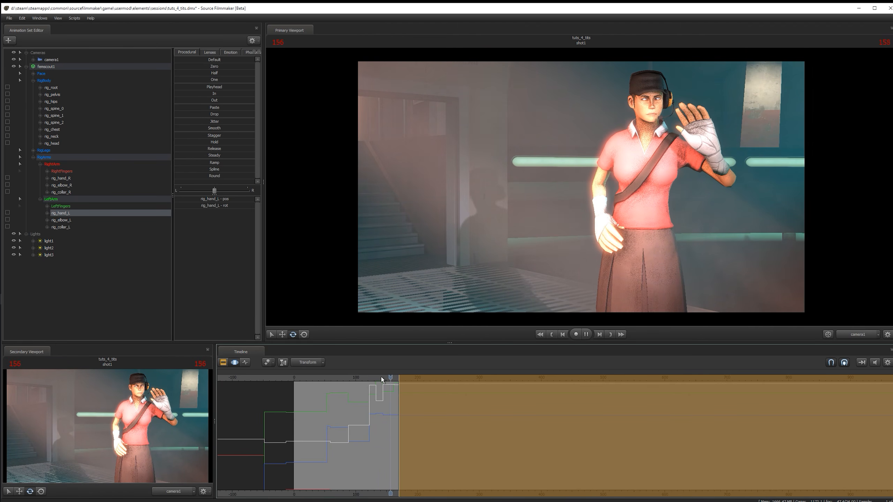
# Start the time selection at frame 115, then raise the femscout's Smile and shift her gaze with eyes_rightleft.
pyautogui.moveTo(381, 377); pyautogui.dragTo(892, 409)
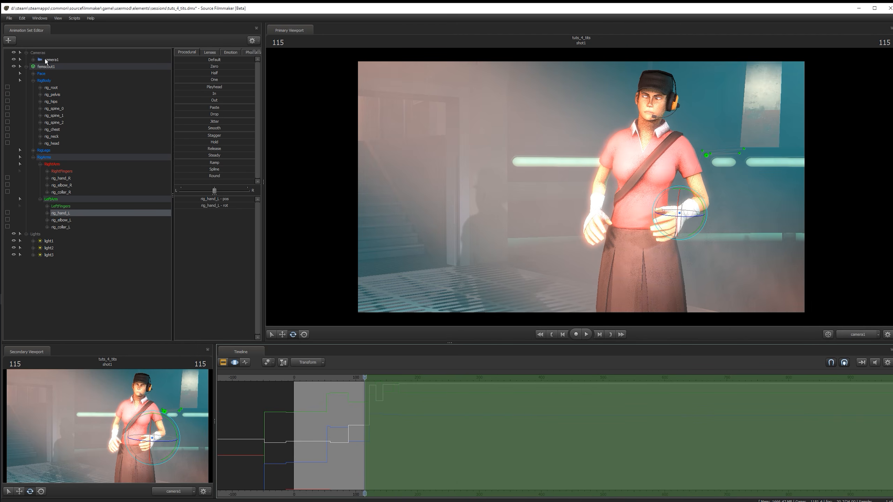
pyautogui.click(42, 74)
pyautogui.scroll(-3, 258, 217)
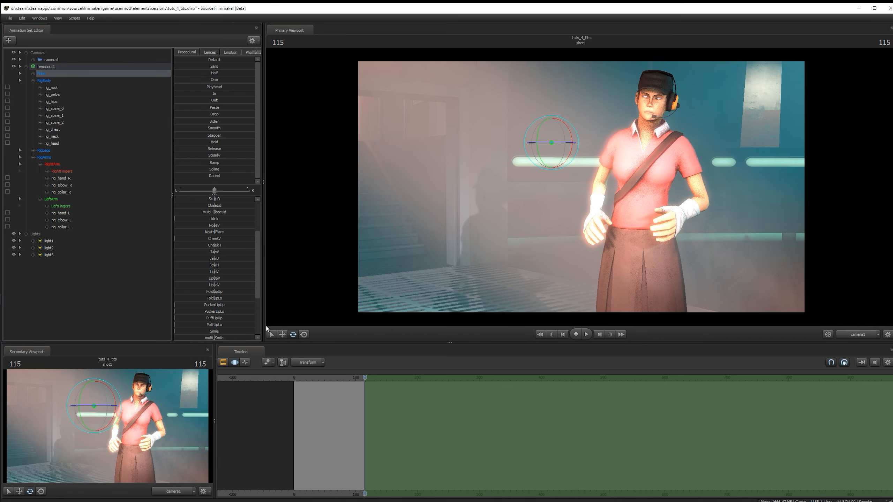
pyautogui.scroll(-3, 236, 290)
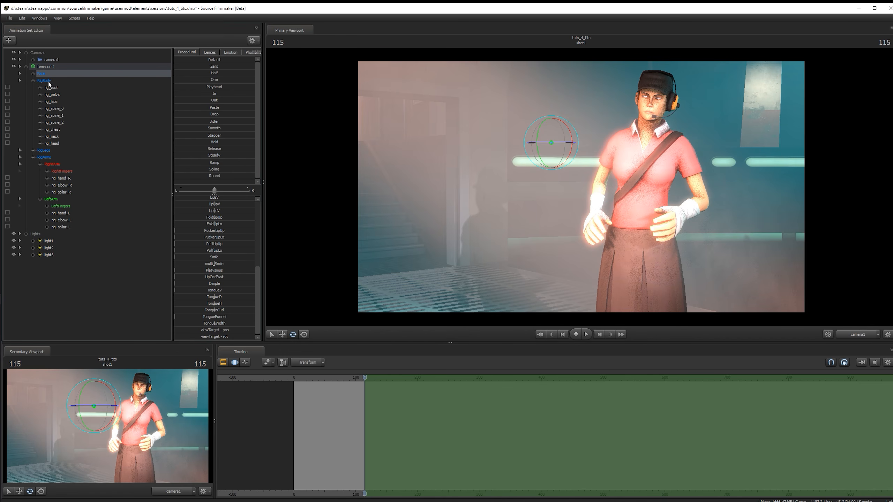
pyautogui.click(33, 73)
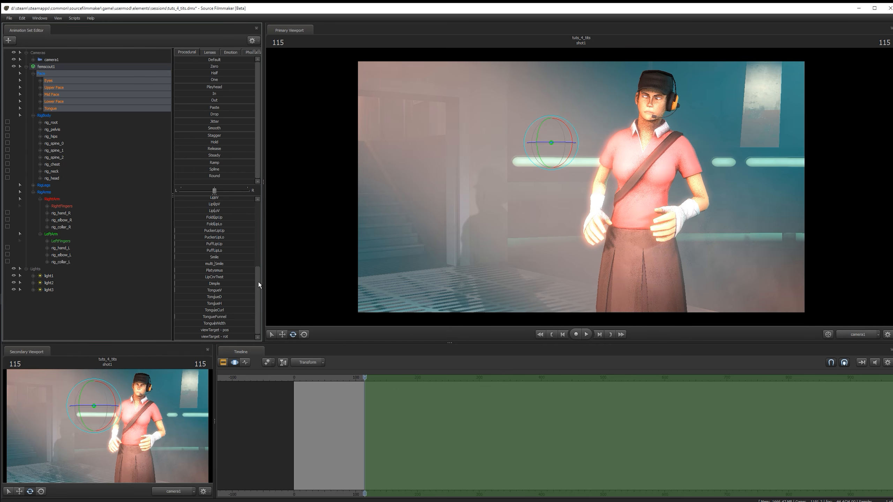
pyautogui.click(209, 257)
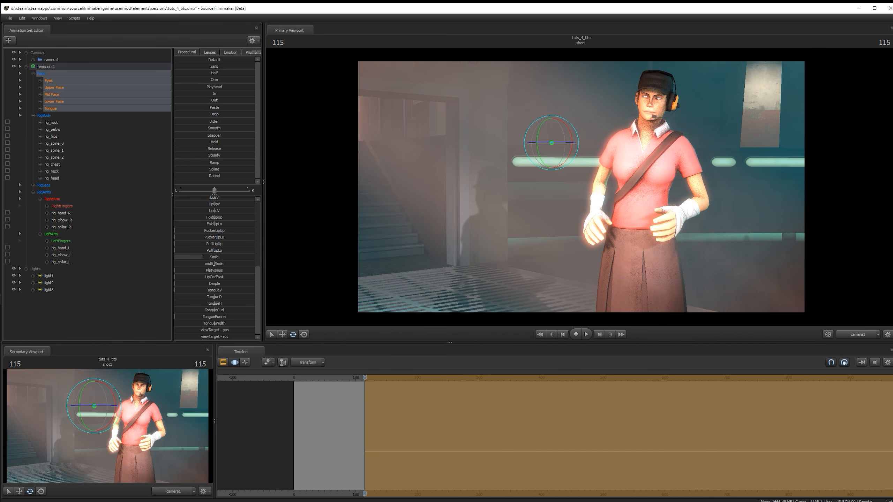
pyautogui.scroll(6, 204, 257)
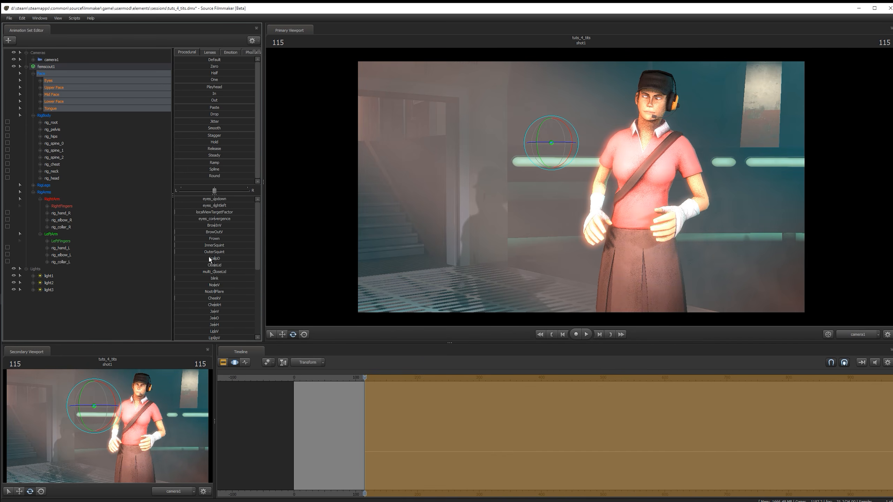
pyautogui.moveTo(212, 207); pyautogui.dragTo(229, 207)
# Play the shot from near its beginning to check the femscout's body and face animation.
pyautogui.click(320, 383)
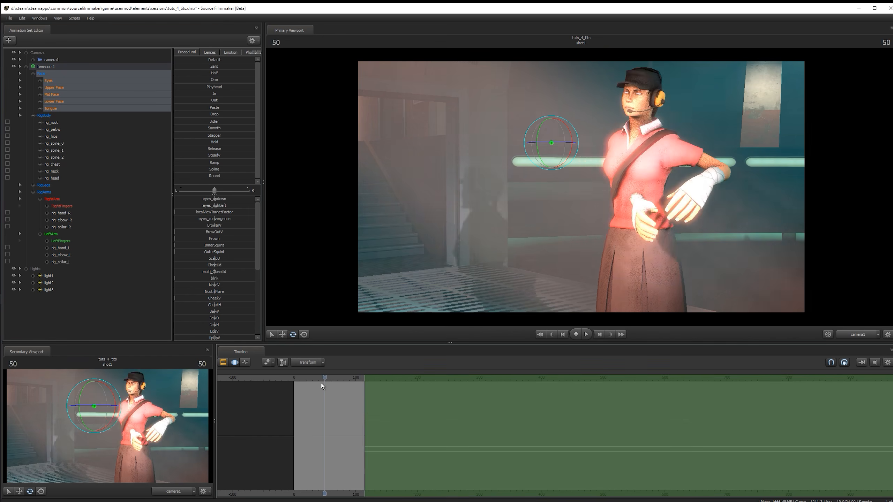
pyautogui.moveTo(321, 383); pyautogui.dragTo(304, 386)
pyautogui.press('space')
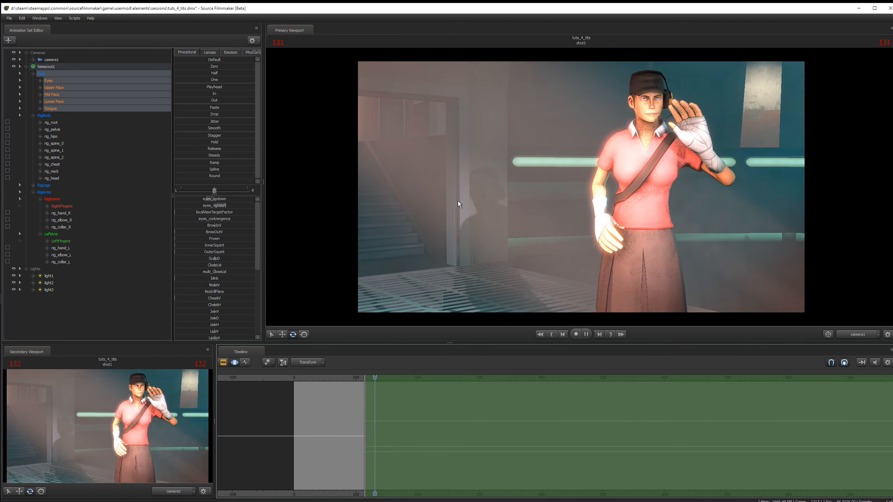
pyautogui.press('space')
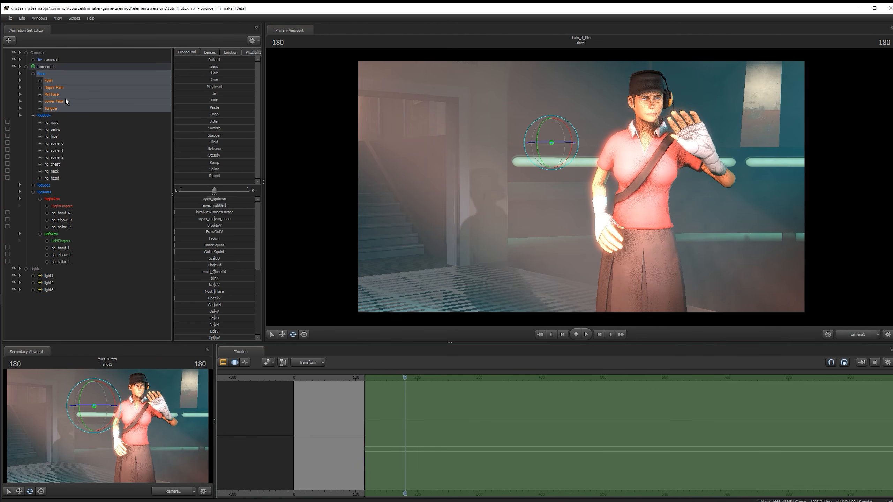
# Select all femscout1 controls and limit the time selection to frames 10 through 20, with the playhead at frame 15.
pyautogui.click(66, 69)
pyautogui.moveTo(334, 495); pyautogui.dragTo(334, 495, button='middle')
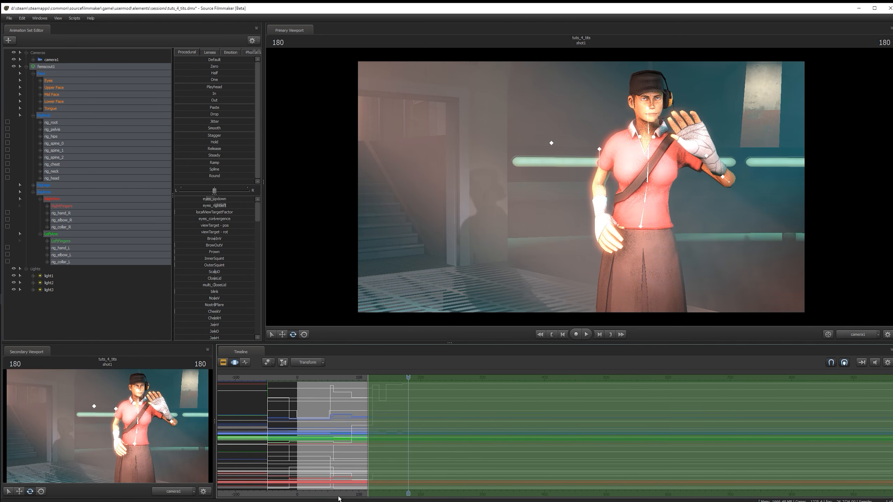
pyautogui.moveTo(333, 495); pyautogui.dragTo(405, 492)
pyautogui.scroll(5, 361, 426)
pyautogui.moveTo(310, 492); pyautogui.dragTo(493, 487)
pyautogui.moveTo(401, 431)
pyautogui.keyDown('shift'); pyautogui.mouseDown()
pyautogui.moveTo(470, 425)
pyautogui.moveTo(411, 429)
pyautogui.mouseUp(); pyautogui.keyUp('shift')
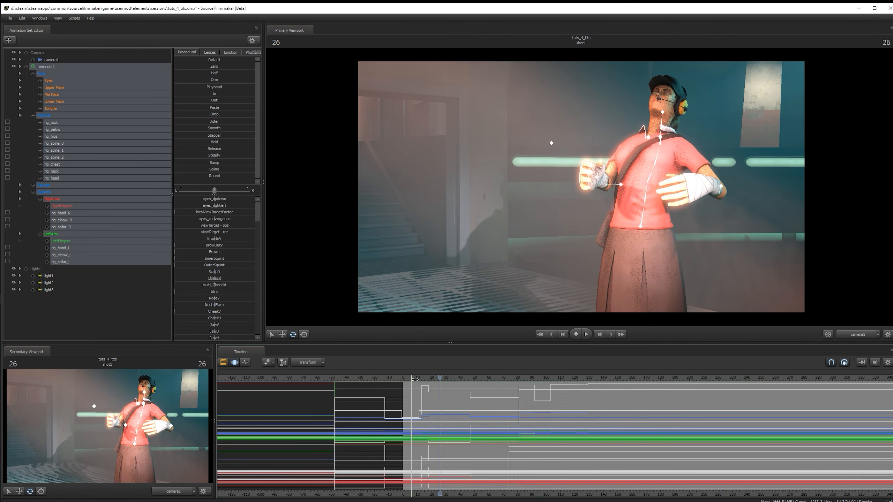
pyautogui.click(404, 380)
pyautogui.scroll(7, 459, 438)
pyautogui.keyDown('shift'); pyautogui.moveTo(458, 415); pyautogui.dragTo(522, 350); pyautogui.keyUp('shift')
pyautogui.keyDown('shift'); pyautogui.moveTo(472, 423); pyautogui.dragTo(540, 420); pyautogui.keyUp('shift')
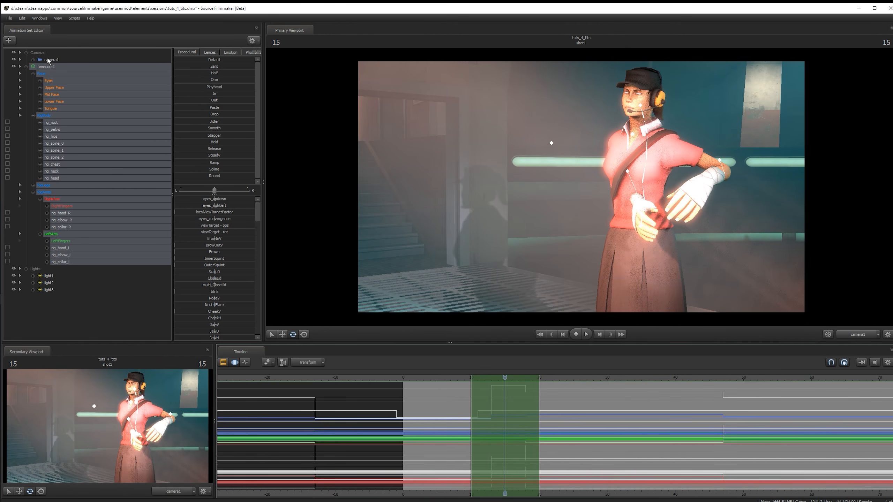
# Examine the femscout's leg, arm, body and face control groups, expanding Mid Face and rig_root to their individual controls.
pyautogui.click(49, 185)
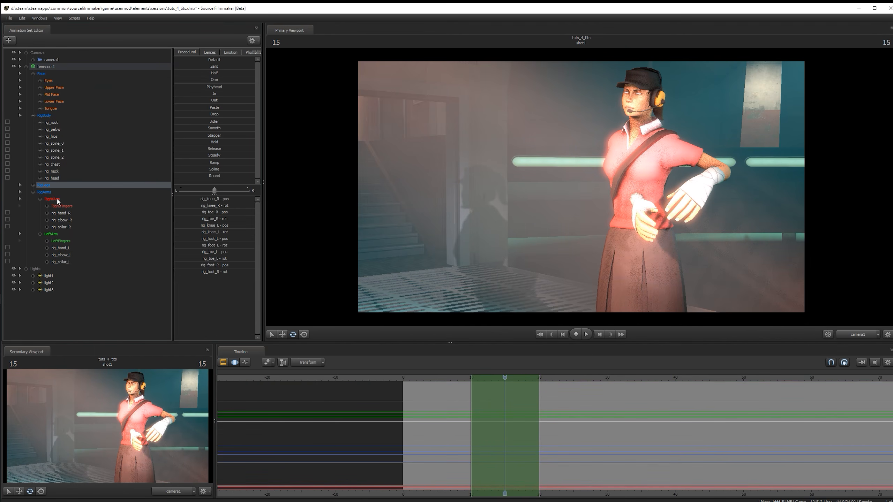
pyautogui.click(55, 193)
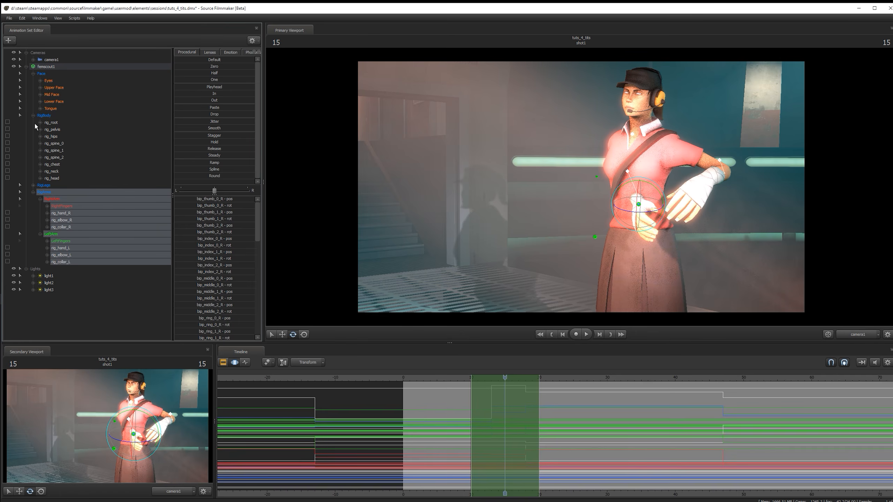
pyautogui.click(44, 116)
pyautogui.click(69, 76)
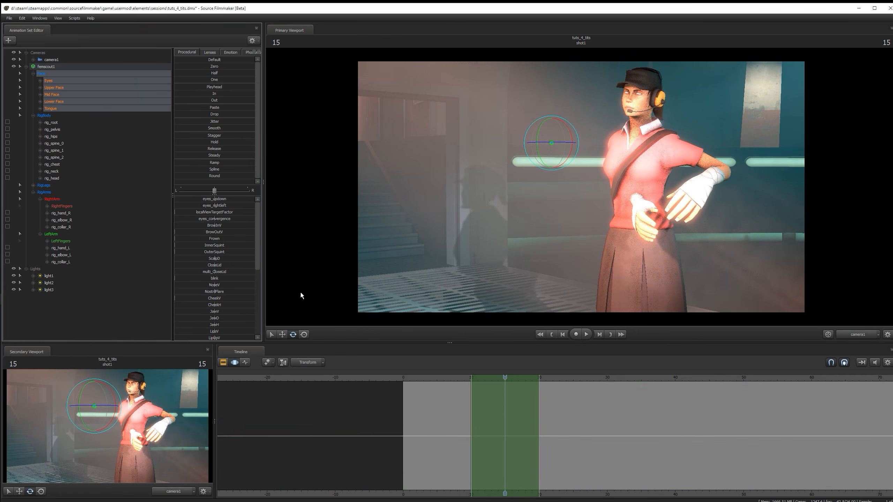
pyautogui.click(104, 143)
pyautogui.click(94, 101)
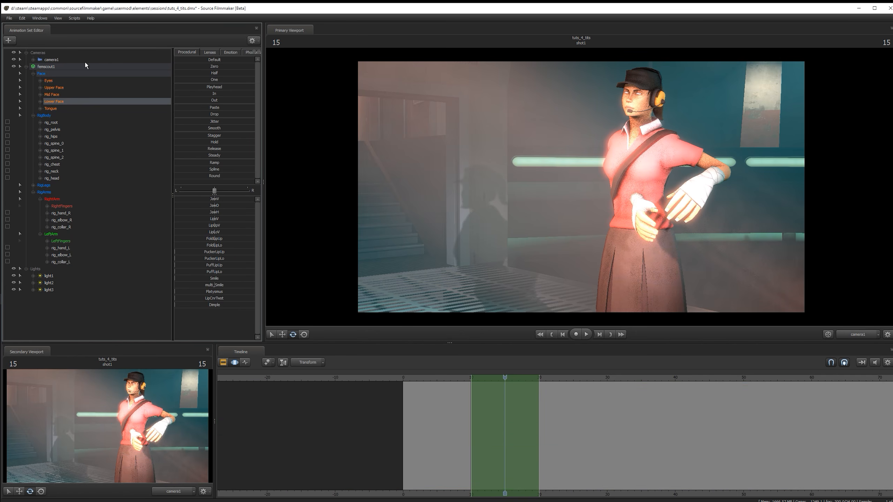
pyautogui.click(40, 95)
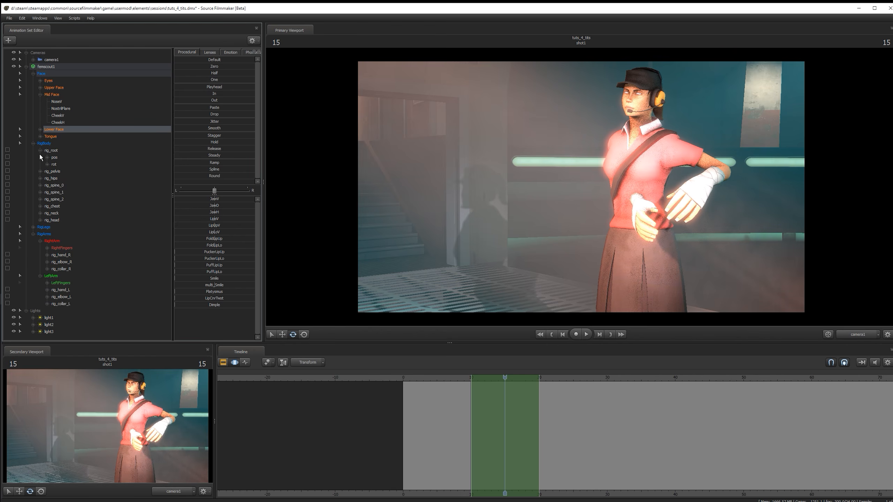
pyautogui.click(39, 150)
pyautogui.click(58, 158)
pyautogui.click(33, 137)
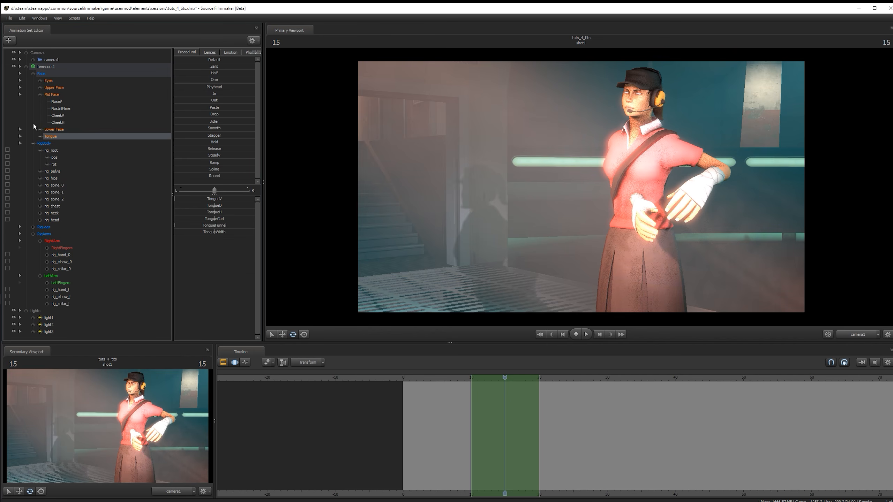
# Collapse the Face group, select all femscout1 controls, and widen the area showing the procedural presets.
pyautogui.click(34, 74)
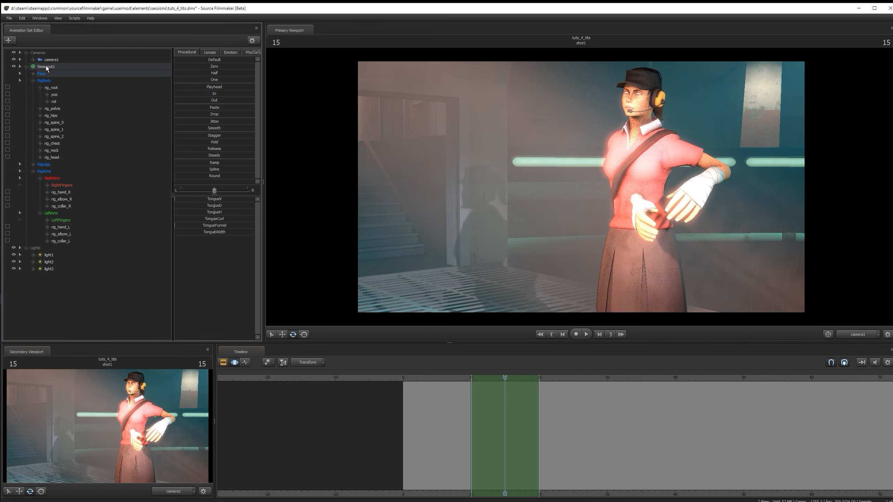
pyautogui.click(46, 67)
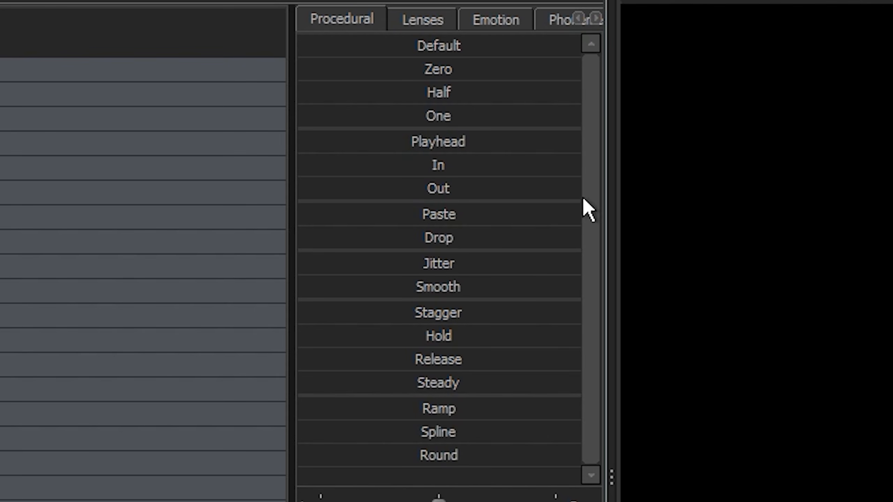
pyautogui.moveTo(606, 193); pyautogui.dragTo(692, 213)
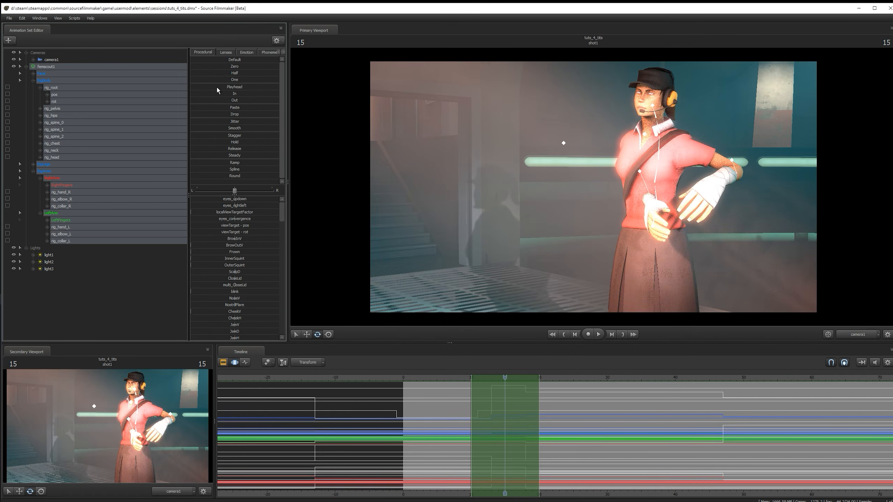
# Try the Playhead preset at full strength on frames 10 to 20 using the frame 5 pose, and undo it.
pyautogui.click(437, 381)
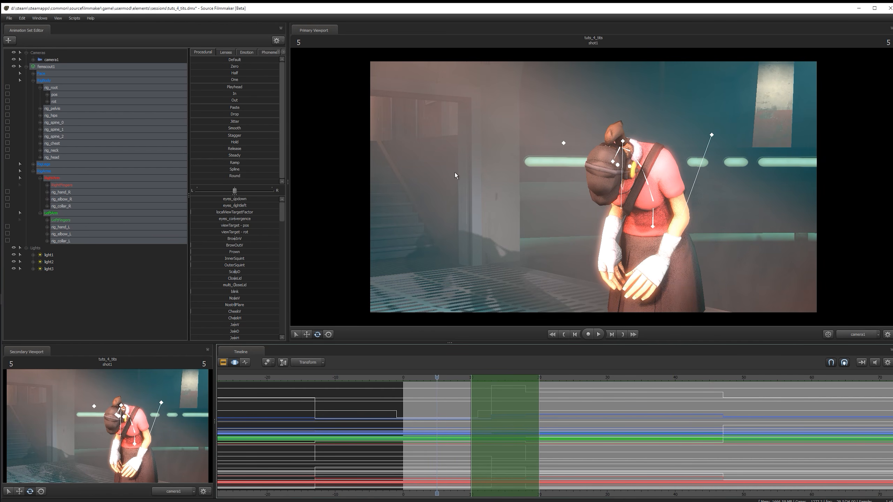
pyautogui.moveTo(195, 87); pyautogui.dragTo(279, 87)
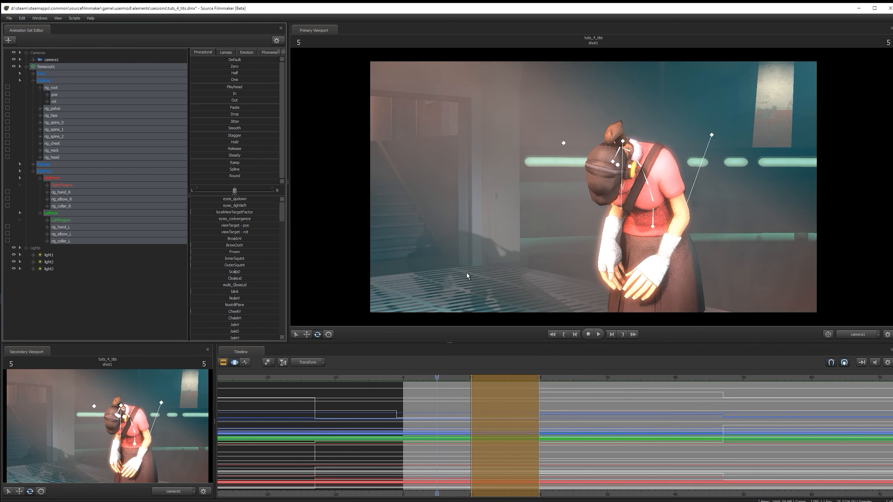
pyautogui.moveTo(459, 384); pyautogui.dragTo(526, 385)
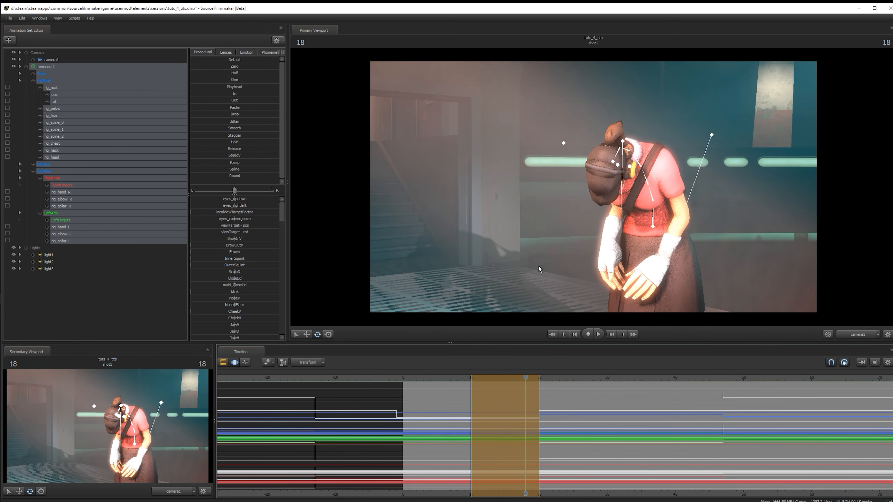
pyautogui.hotkey('ctrl', 'z')
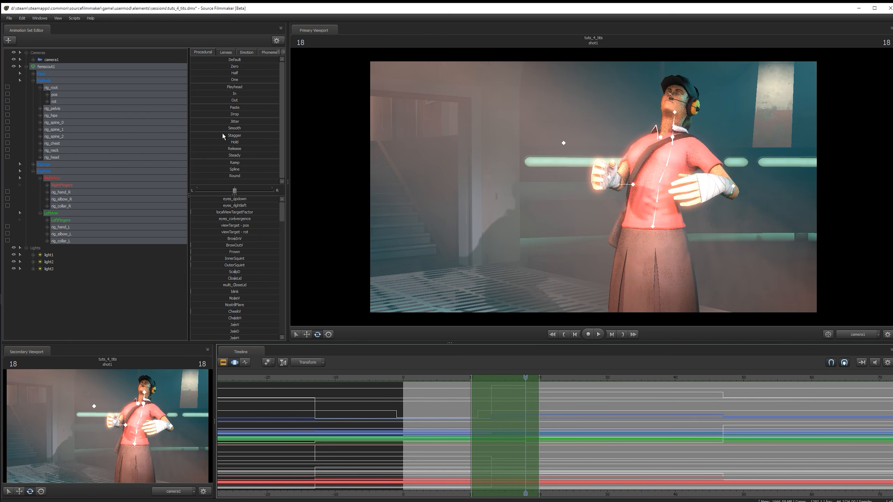
# Apply the Smooth preset at full strength to frames 10 through 20 with falloff reaching about frames 6 and 24, and play the result.
pyautogui.moveTo(200, 127); pyautogui.dragTo(279, 128)
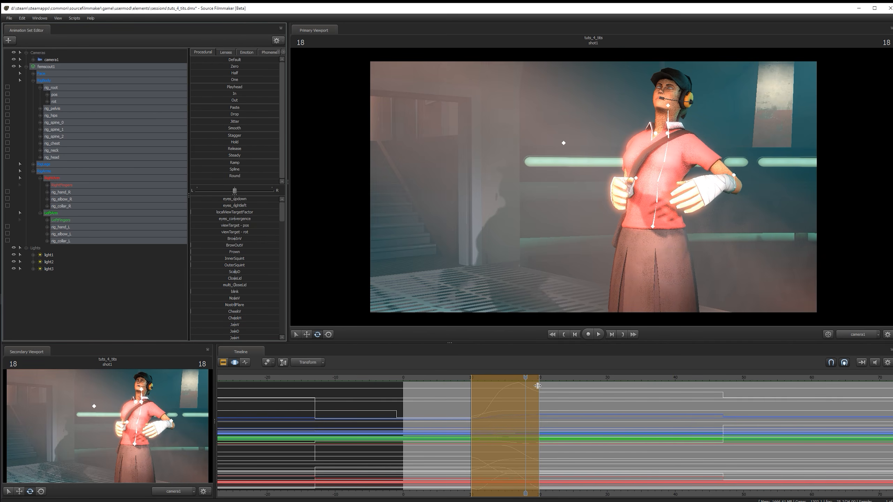
pyautogui.press('shift')
pyautogui.keyDown('shift'); pyautogui.scroll(5, 550, 393); pyautogui.keyUp('shift')
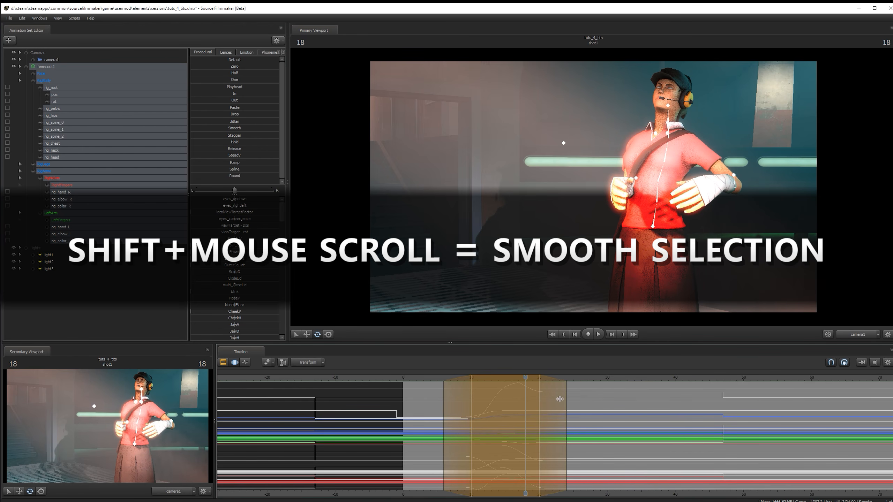
pyautogui.keyDown('shift'); pyautogui.scroll(2, 559, 398); pyautogui.keyUp('shift')
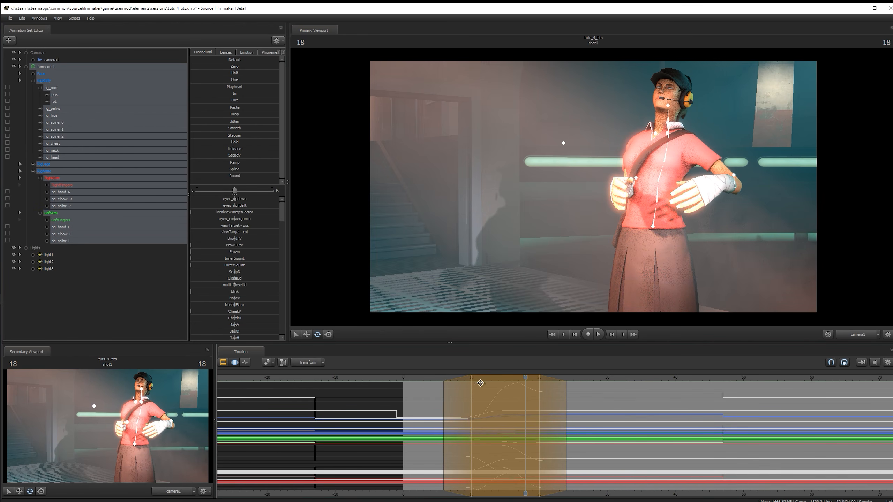
pyautogui.press('space')
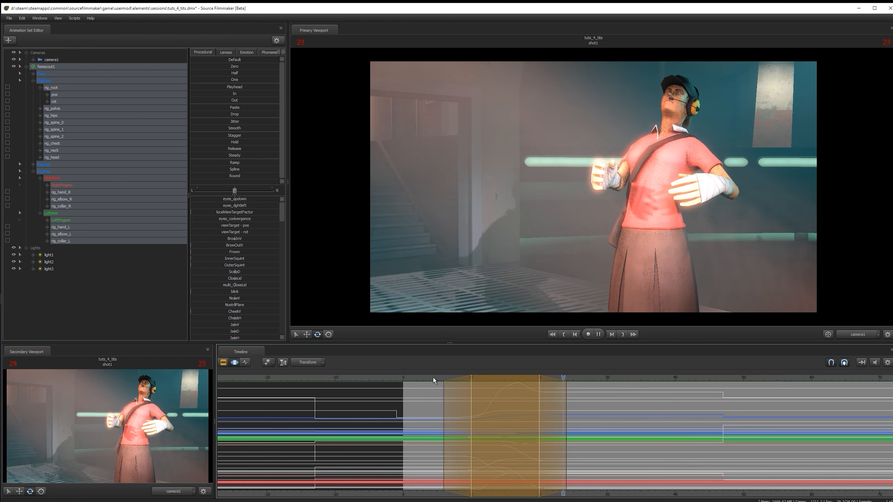
pyautogui.press('space')
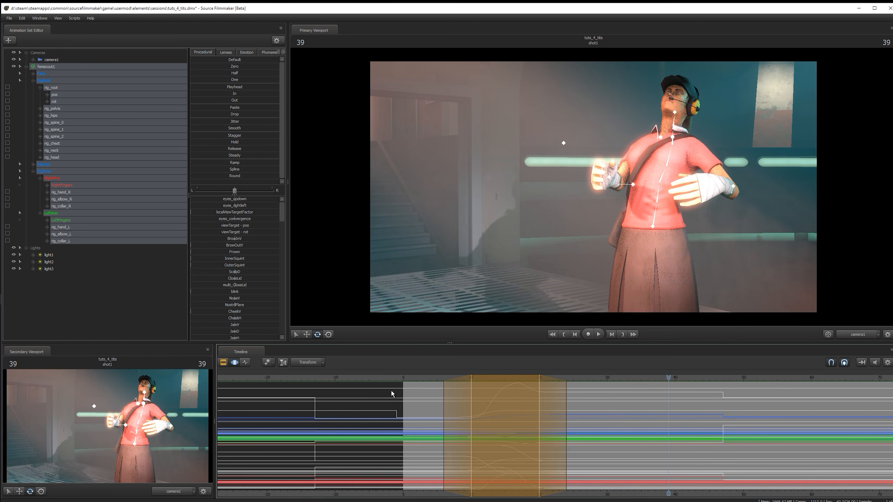
pyautogui.press('Escape')
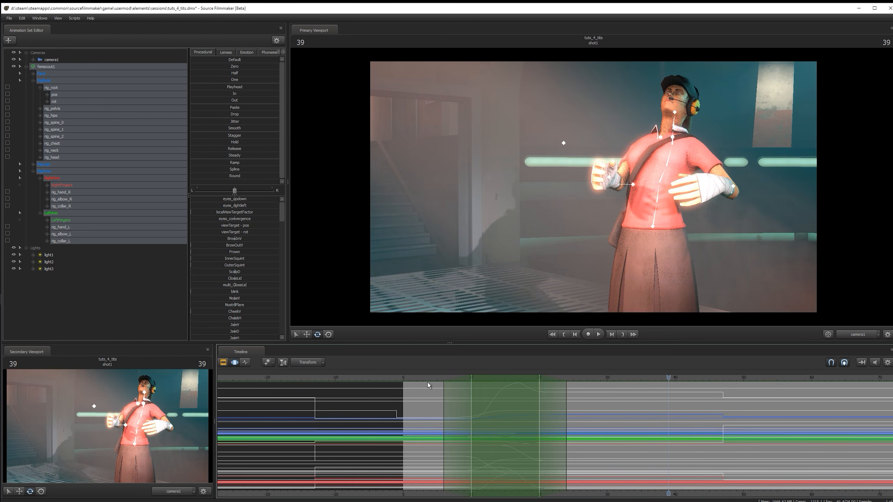
# Move the femscout's right hand outward around frame 16, using a feathered time selection of about frames 9 to 22.
pyautogui.moveTo(475, 379); pyautogui.dragTo(532, 405)
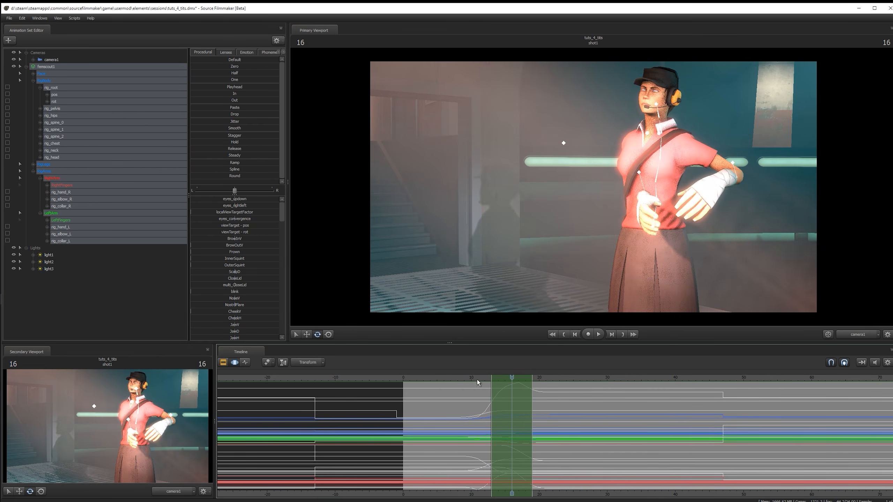
pyautogui.moveTo(491, 387); pyautogui.dragTo(486, 387)
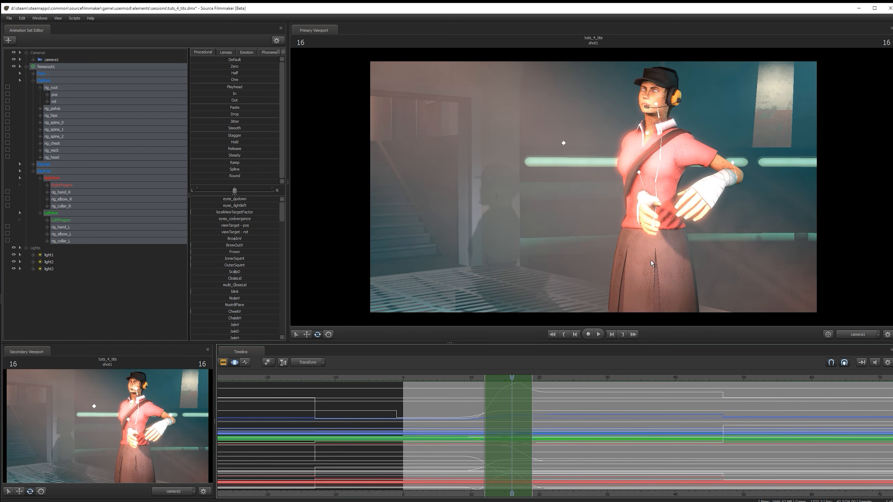
pyautogui.click(650, 202)
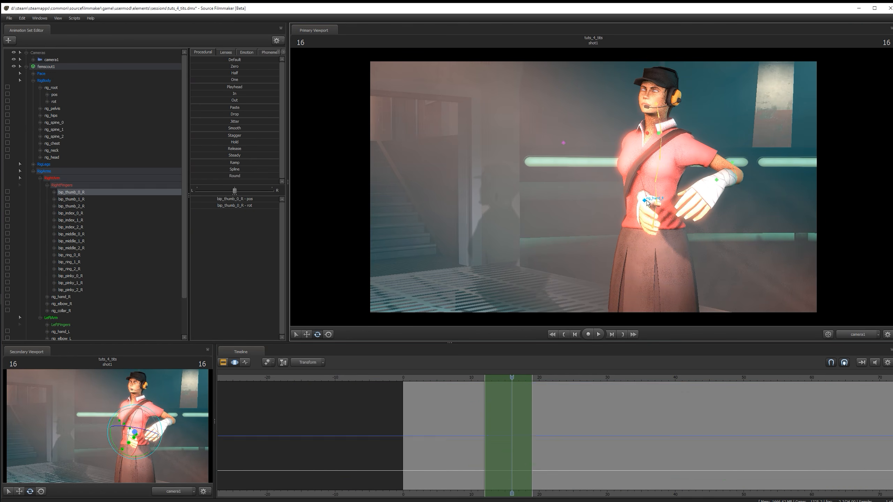
pyautogui.moveTo(658, 206); pyautogui.dragTo(618, 205)
pyautogui.scroll(2, 472, 427)
pyautogui.moveTo(472, 427); pyautogui.dragTo(469, 416)
# Scrub and play the shot from its beginning to check the right hand's outward swing.
pyautogui.moveTo(435, 383); pyautogui.dragTo(502, 397)
pyautogui.moveTo(443, 378); pyautogui.dragTo(405, 374)
pyautogui.press('space')
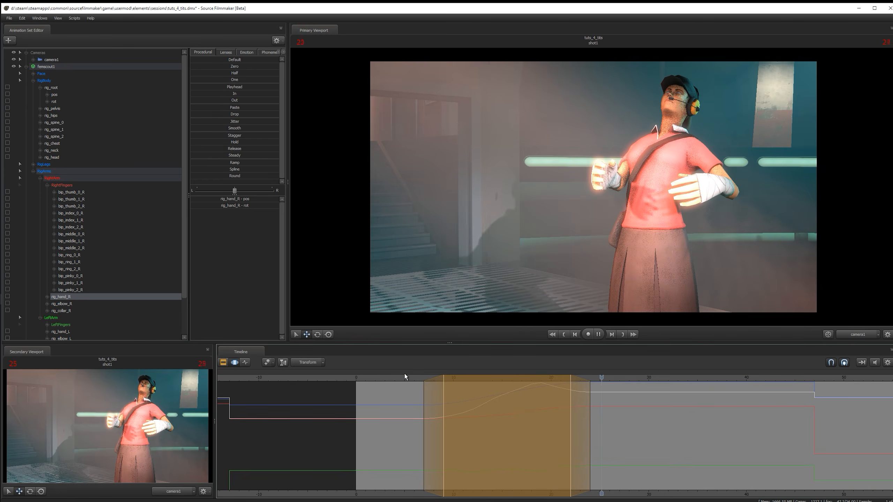
pyautogui.press('space')
# Select all femscout1 controls and delete the stretch of time between about frames 25 and 46.
pyautogui.scroll(-5, 585, 458)
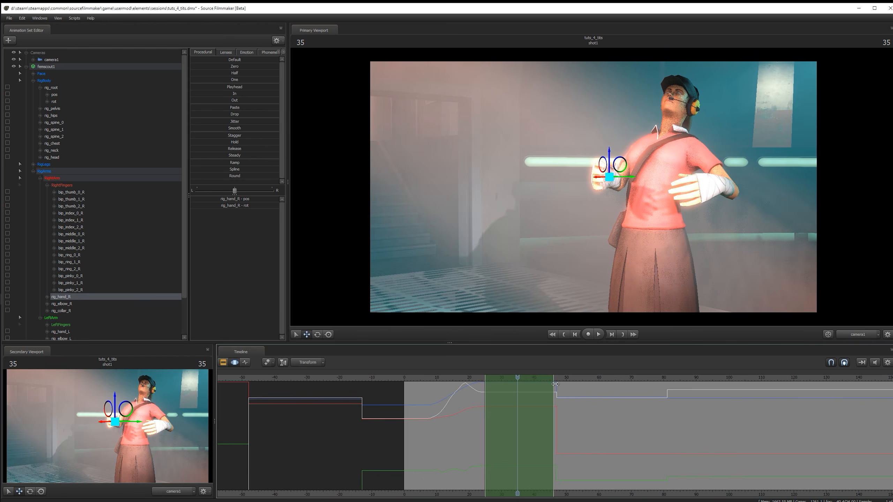
pyautogui.moveTo(462, 379); pyautogui.dragTo(690, 403)
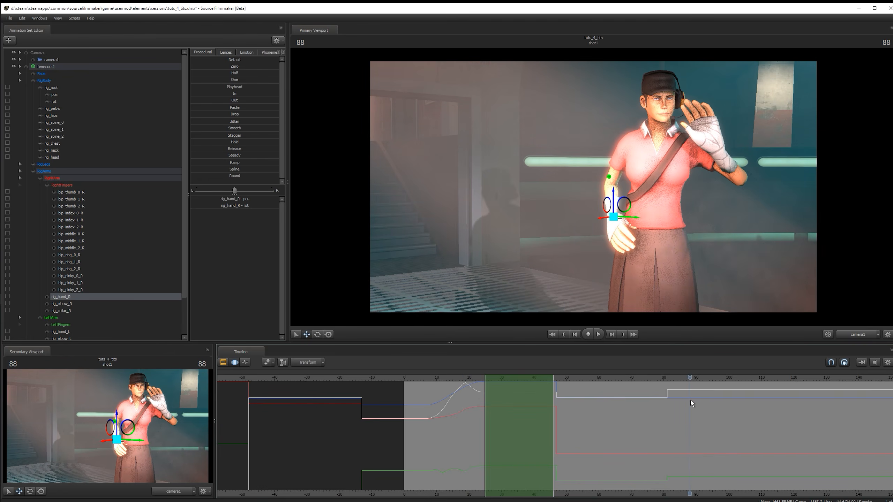
pyautogui.click(42, 69)
pyautogui.moveTo(554, 433)
pyautogui.mouseDown()
pyautogui.moveTo(668, 432)
pyautogui.moveTo(539, 422)
pyautogui.moveTo(556, 420)
pyautogui.mouseUp()
pyautogui.press('Delete')
pyautogui.scroll(4, 518, 422)
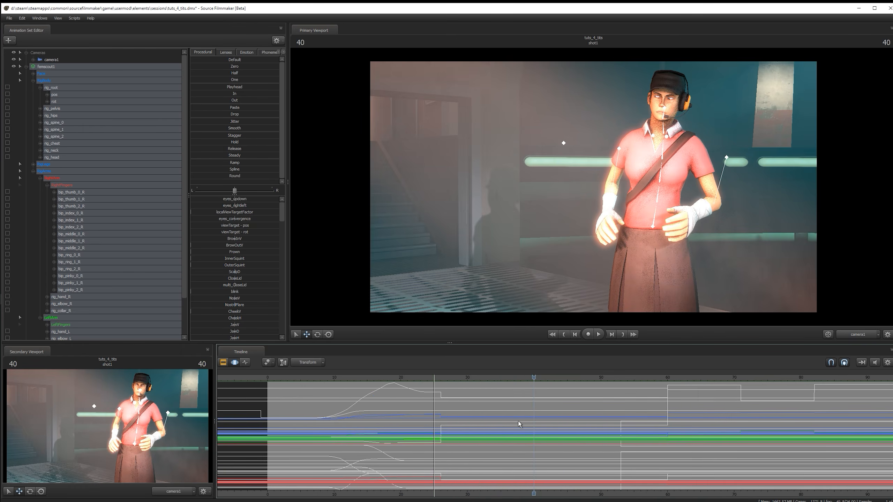
# Delete the stretch of time between about frames 28 and 52, and play the shot to check the shorter timing.
pyautogui.keyDown('shift'); pyautogui.moveTo(454, 422); pyautogui.dragTo(613, 415); pyautogui.keyUp('shift')
pyautogui.press('Delete')
pyautogui.moveTo(407, 378); pyautogui.dragTo(290, 379)
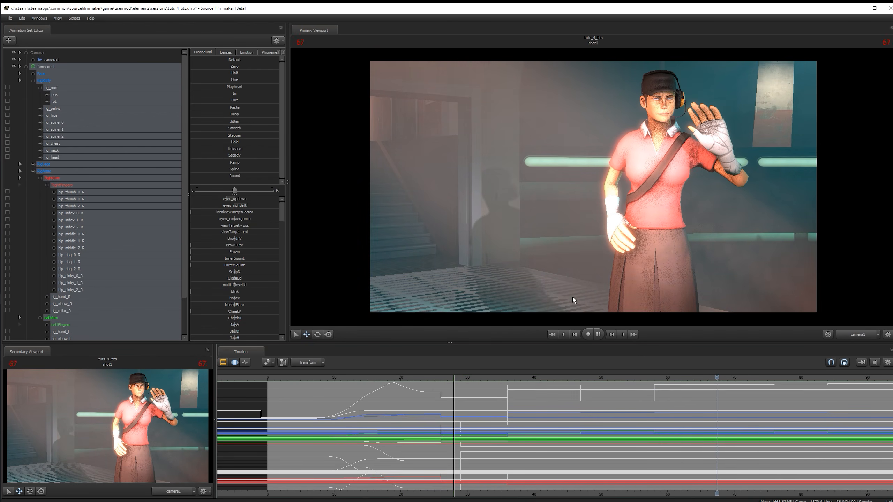
pyautogui.press('space')
# Try compressing the femscout's motion from about frames 11–23 into frames 11–16.
pyautogui.keyDown('shift'); pyautogui.moveTo(341, 412); pyautogui.dragTo(311, 379); pyautogui.keyUp('shift')
pyautogui.press('space')
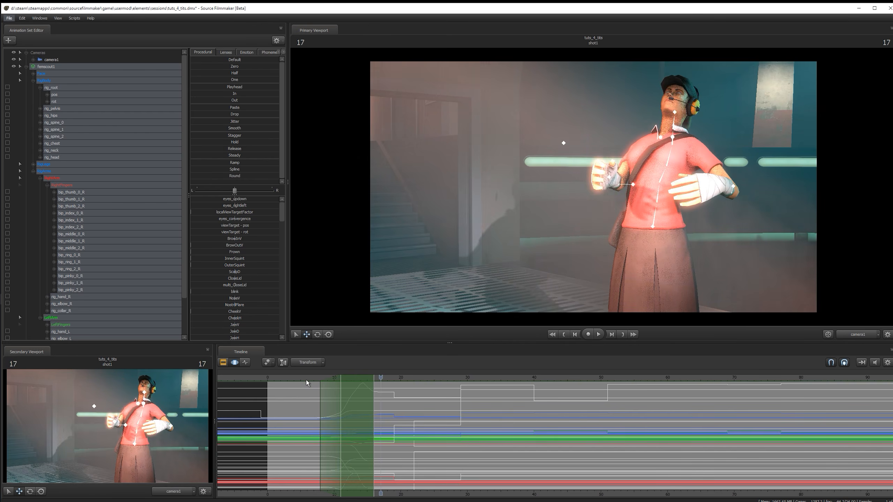
pyautogui.press('space')
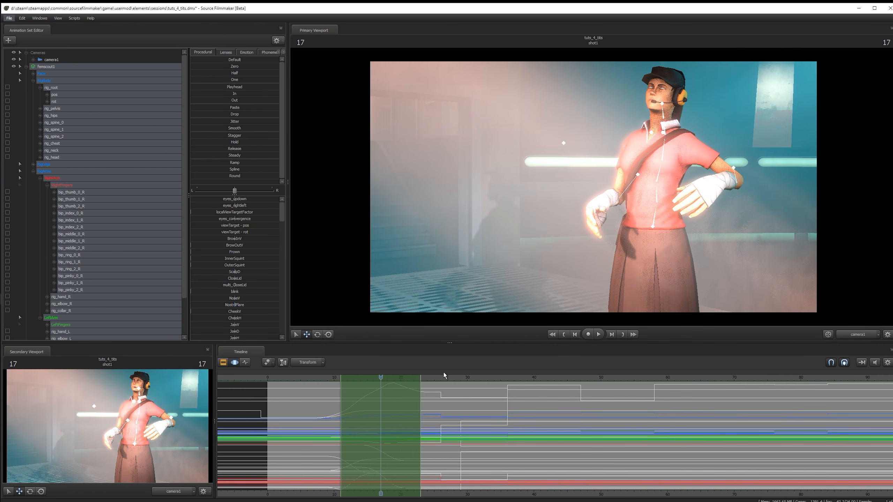
# Scrub between frames 24 and 11, and play the femscout's motion from frame 11 to check its timing.
pyautogui.click(426, 378)
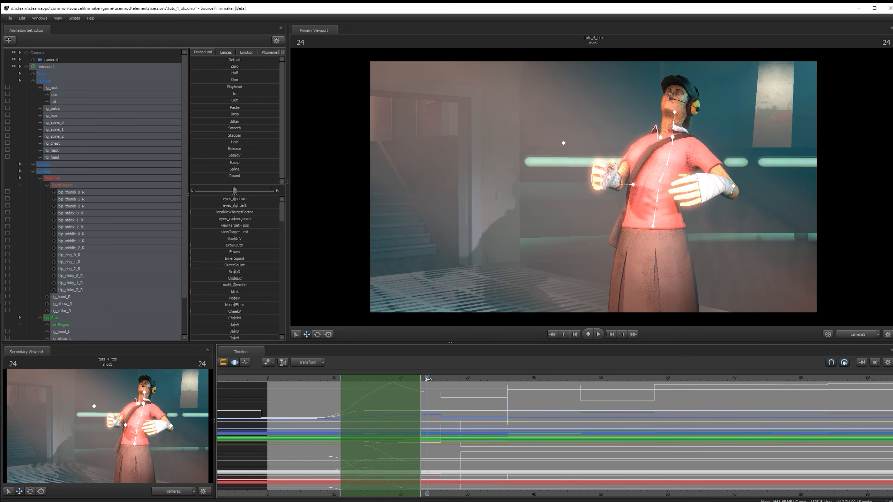
pyautogui.moveTo(429, 377); pyautogui.dragTo(362, 380)
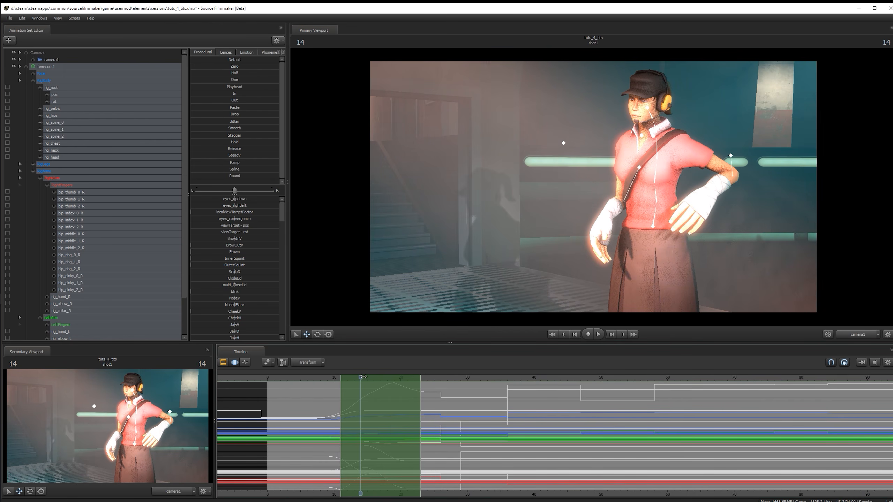
pyautogui.hotkey('ctrl', 's')
pyautogui.moveTo(422, 380); pyautogui.dragTo(344, 385)
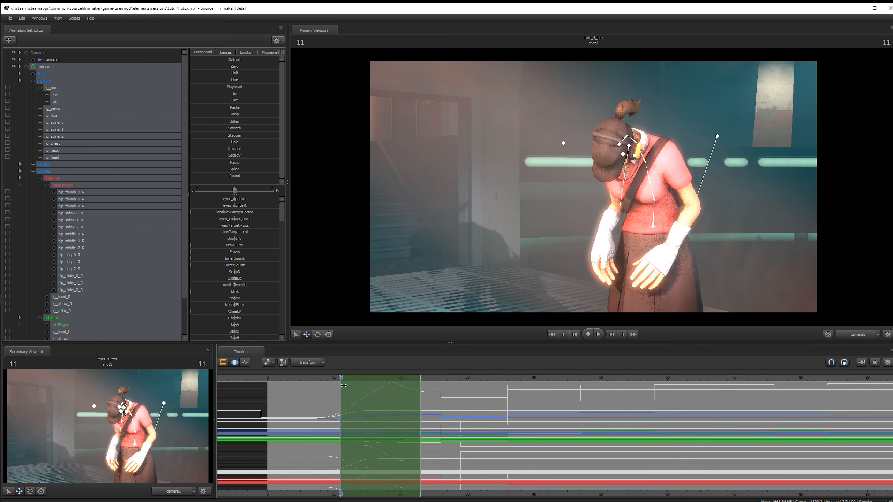
pyautogui.press('space')
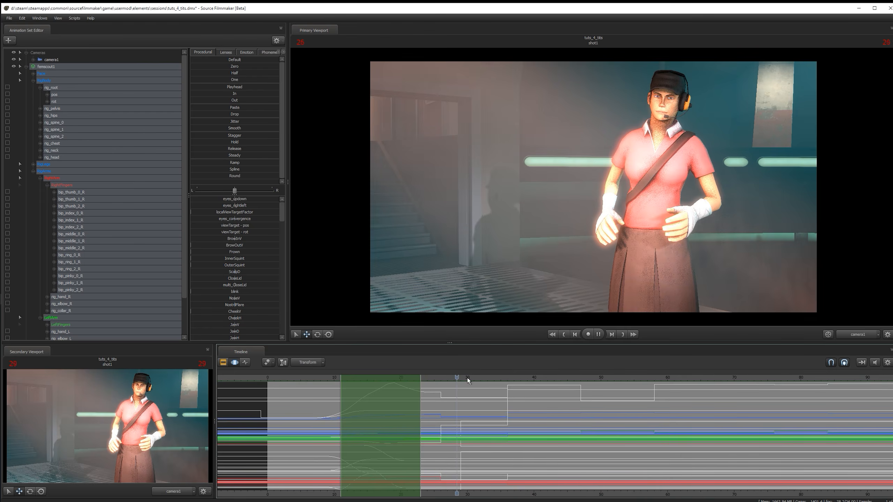
# Apply the Smooth preset at full strength to about frames 25 through 31, and play the transition.
pyautogui.keyDown('shift'); pyautogui.moveTo(436, 389); pyautogui.dragTo(474, 391); pyautogui.keyUp('shift')
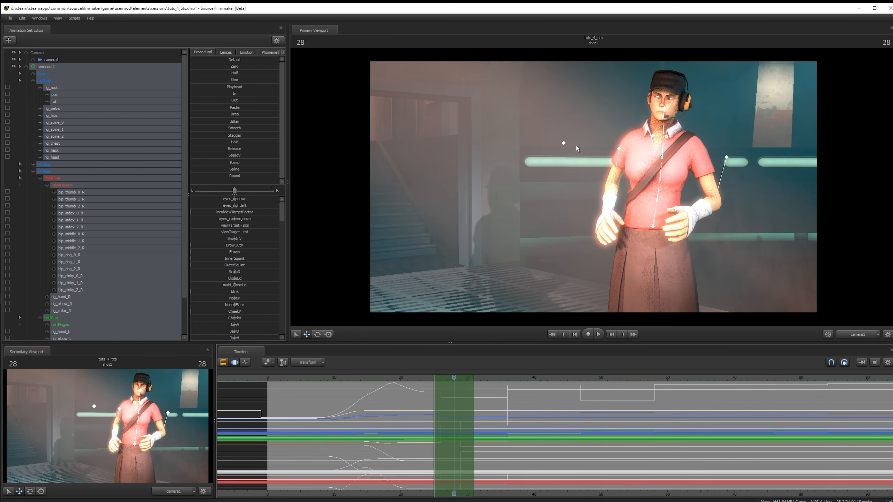
pyautogui.moveTo(209, 129); pyautogui.dragTo(276, 129)
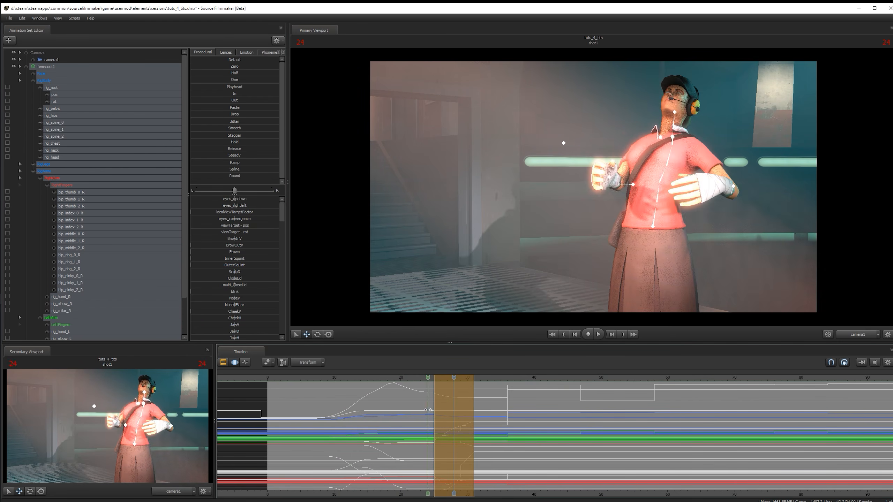
pyautogui.press('space')
# Smooth the pose change across about frames 32 through 39, with the selection's falloff reaching about frames 30 and 41.
pyautogui.keyDown('shift'); pyautogui.moveTo(481, 432); pyautogui.dragTo(527, 427); pyautogui.keyUp('shift')
pyautogui.moveTo(222, 129); pyautogui.dragTo(243, 128)
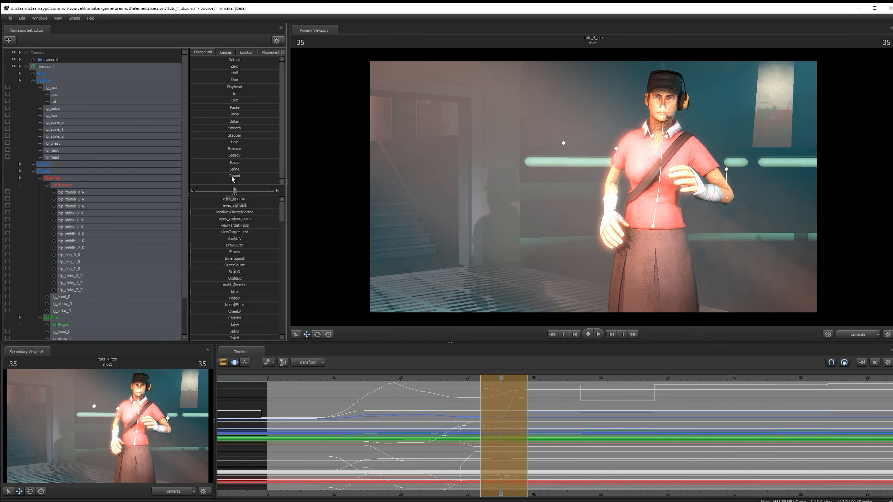
pyautogui.click(553, 426)
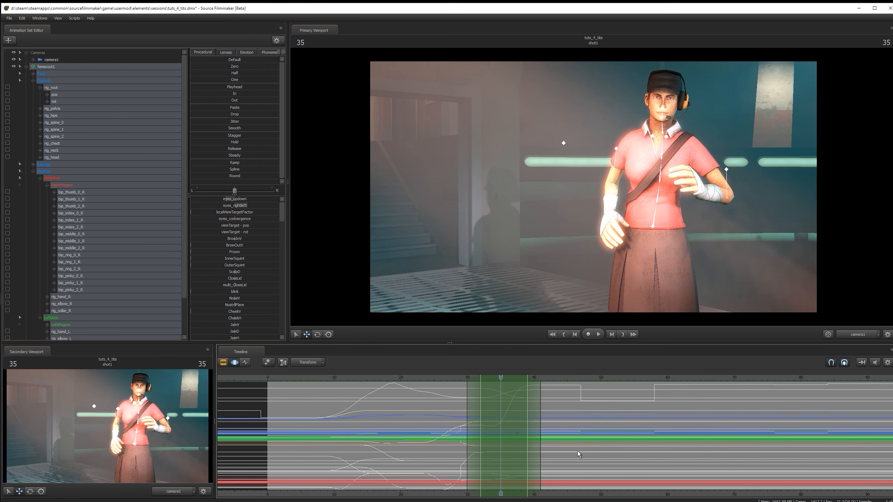
# Try the Round preset at full strength on about frames 45 through 49, and undo it.
pyautogui.moveTo(568, 404); pyautogui.dragTo(595, 407)
pyautogui.moveTo(220, 177); pyautogui.dragTo(281, 177)
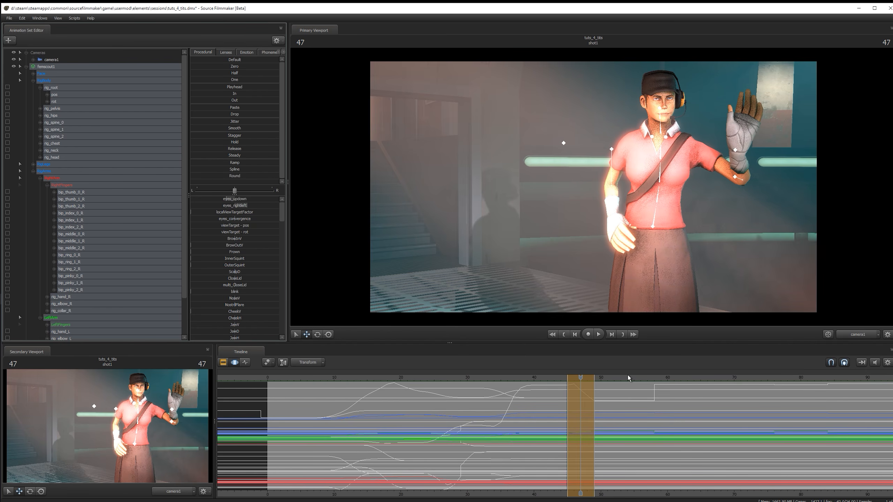
pyautogui.hotkey('ctrl', 'z')
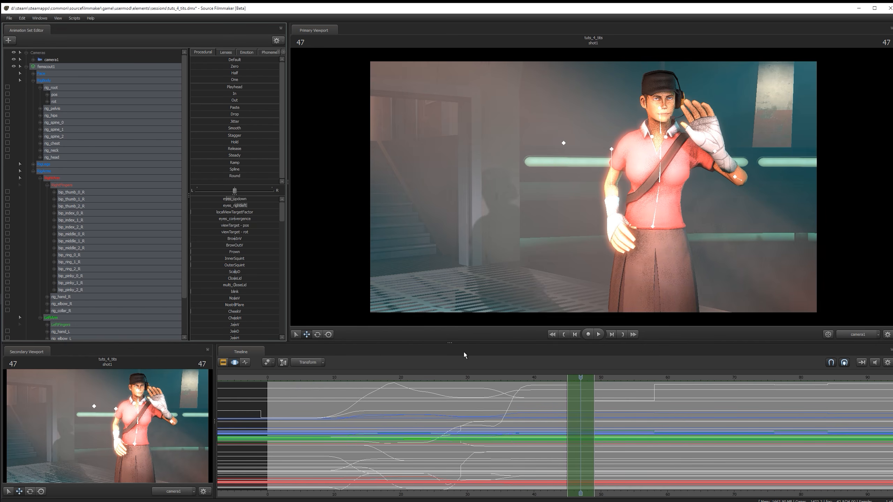
# Set time selections over the stepped left-hand wave poses after frame 57 and play the blocking back.
pyautogui.moveTo(655, 399); pyautogui.dragTo(647, 397)
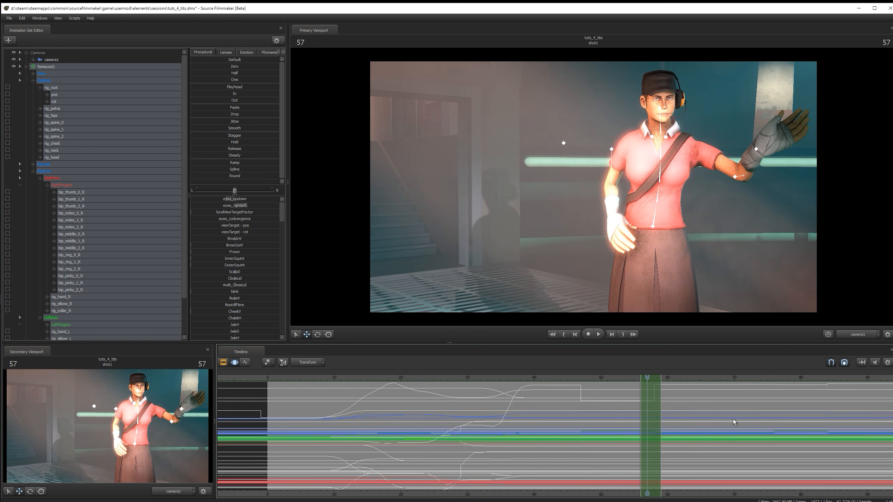
pyautogui.moveTo(675, 494); pyautogui.dragTo(566, 493)
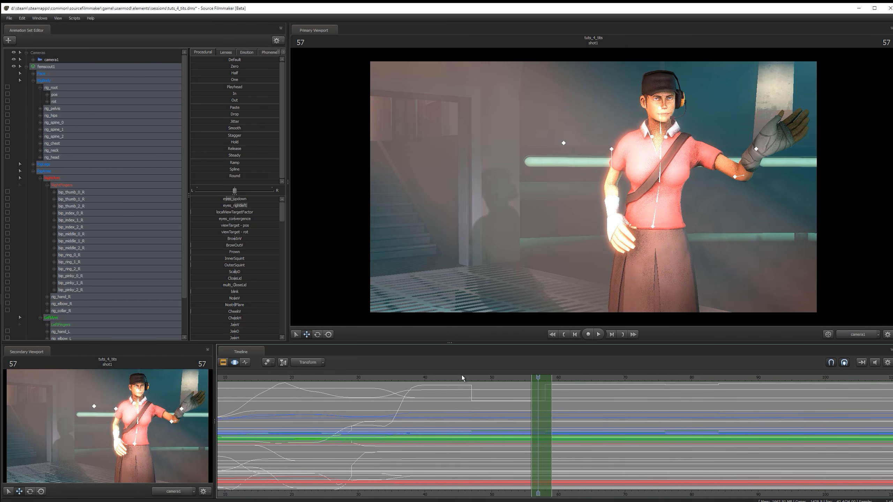
pyautogui.click(409, 378)
pyautogui.press('space')
pyautogui.keyDown('shift'); pyautogui.moveTo(571, 401); pyautogui.dragTo(624, 394); pyautogui.keyUp('shift')
pyautogui.keyDown('alt'); pyautogui.moveTo(625, 391); pyautogui.dragTo(592, 390); pyautogui.keyUp('alt')
pyautogui.click(440, 374)
pyautogui.press('space')
# Apply the Round preset at full strength to the hand transitions around frames 47 to 50 and 57 to 60.
pyautogui.moveTo(498, 399)
pyautogui.mouseDown()
pyautogui.moveTo(458, 391)
pyautogui.moveTo(492, 392)
pyautogui.mouseUp()
pyautogui.moveTo(216, 175); pyautogui.dragTo(277, 175)
pyautogui.keyDown('shift'); pyautogui.moveTo(536, 391); pyautogui.dragTo(562, 395); pyautogui.keyUp('shift')
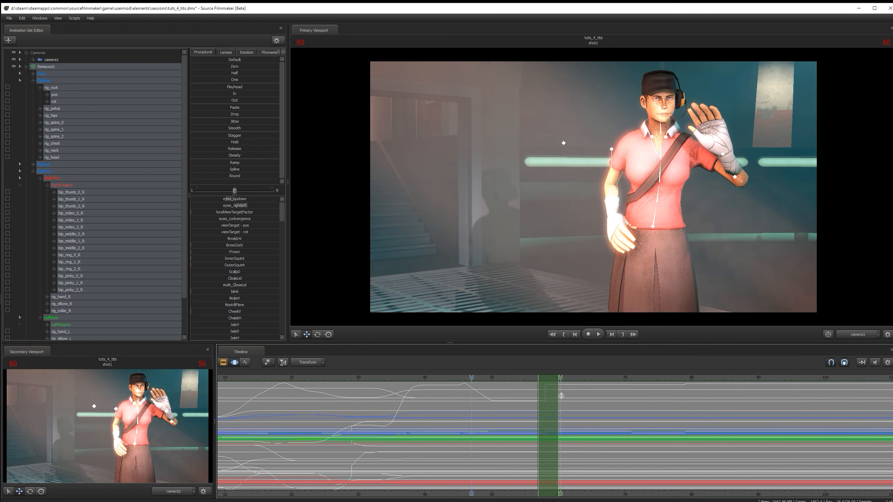
pyautogui.moveTo(235, 177); pyautogui.dragTo(281, 177)
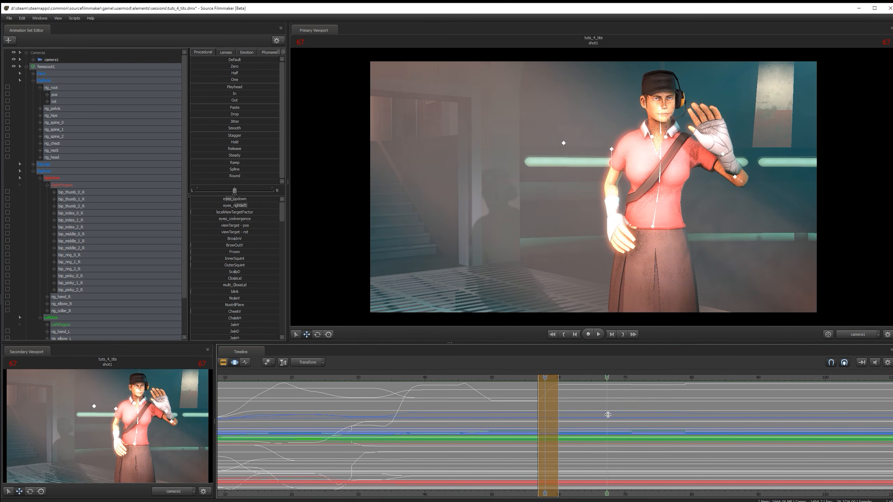
# Round the remaining hand transitions at full strength over about frames 69 to 73 and 77 to 82.
pyautogui.keyDown('shift'); pyautogui.moveTo(644, 423); pyautogui.dragTo(618, 423); pyautogui.keyUp('shift')
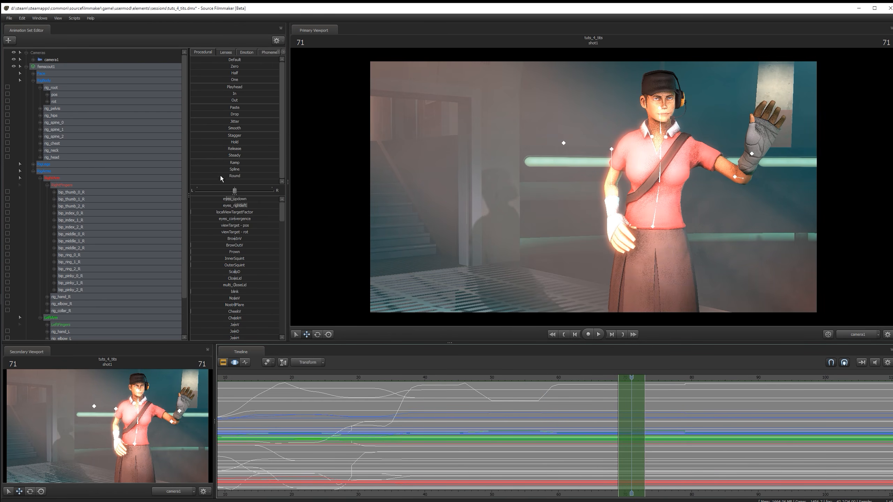
pyautogui.moveTo(221, 176); pyautogui.dragTo(281, 177)
pyautogui.keyDown('shift'); pyautogui.moveTo(672, 423); pyautogui.dragTo(704, 423); pyautogui.keyUp('shift')
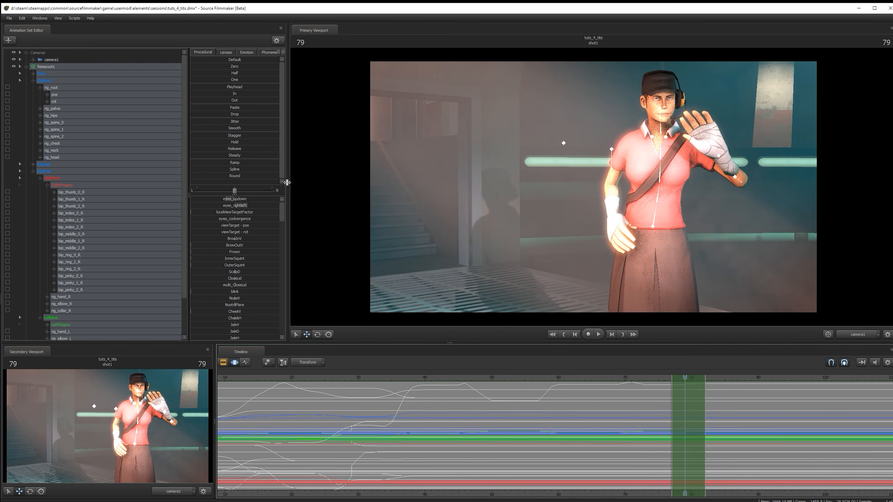
pyautogui.moveTo(218, 176); pyautogui.dragTo(281, 176)
# Delete the held time ranges between the wave poses to tighten the timing, and play the result back.
pyautogui.keyDown('shift'); pyautogui.moveTo(497, 408); pyautogui.dragTo(610, 407); pyautogui.keyUp('shift')
pyautogui.press('Delete')
pyautogui.press('Delete')
pyautogui.press('Delete')
pyautogui.press('space')
pyautogui.press('space')
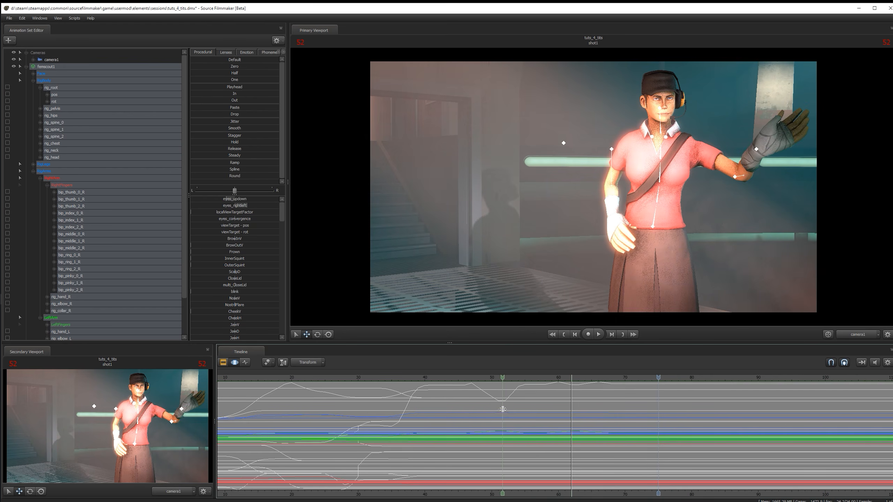
# Apply the Smooth preset to the wave over about frames 44 to 69 and play the motion back.
pyautogui.keyDown('shift'); pyautogui.moveTo(618, 404); pyautogui.dragTo(452, 404); pyautogui.keyUp('shift')
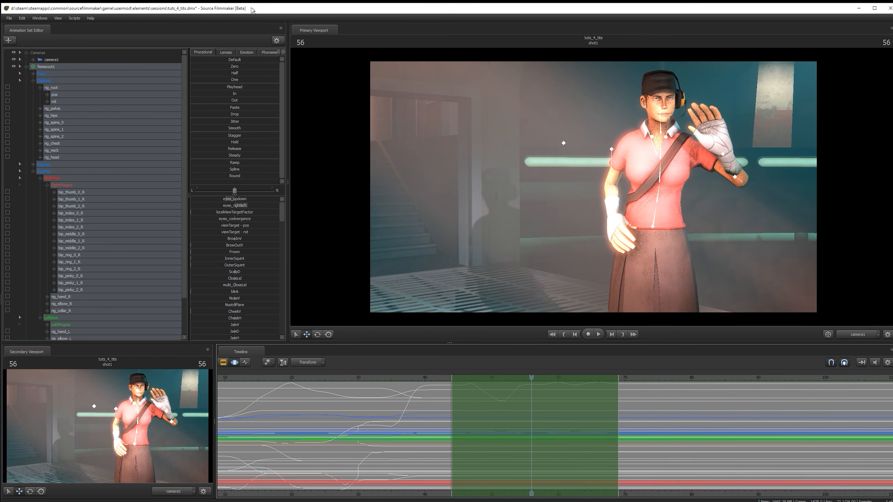
pyautogui.moveTo(203, 128); pyautogui.dragTo(367, 143)
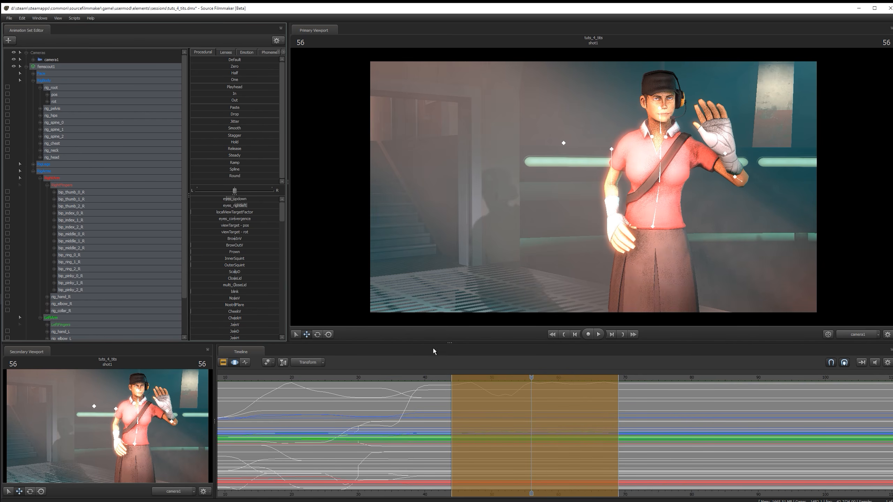
pyautogui.press('space')
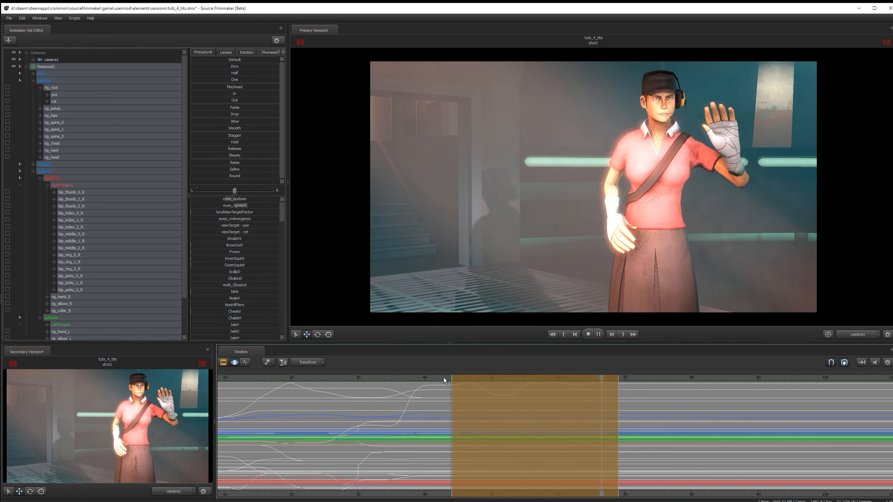
pyautogui.moveTo(434, 377); pyautogui.dragTo(342, 357)
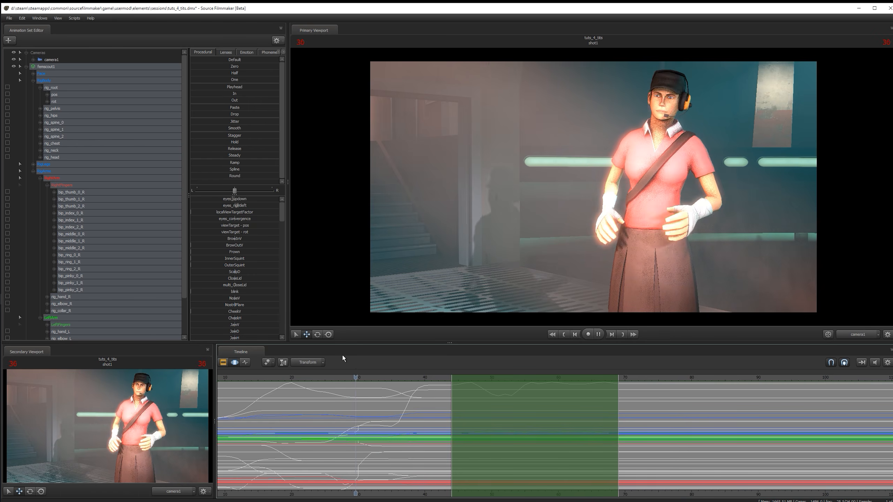
pyautogui.press('space')
pyautogui.scroll(-4, 466, 448)
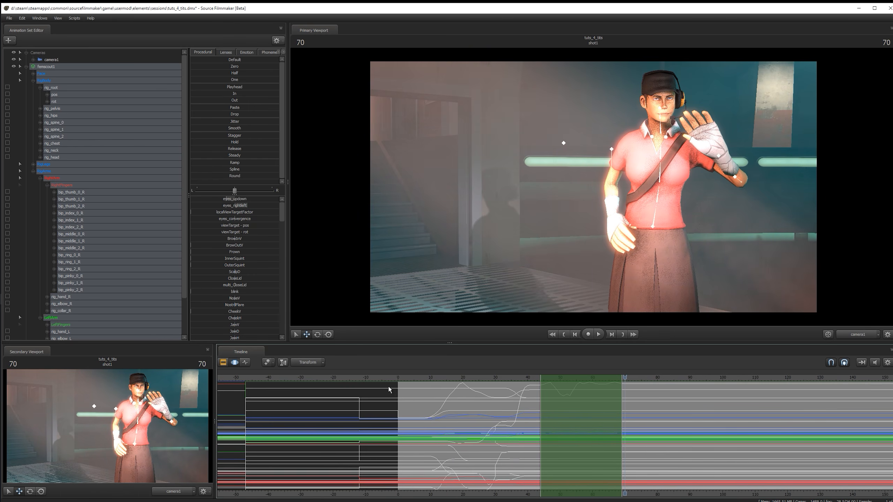
# Play the whole animation back from frame 0 and save the session.
pyautogui.click(399, 377)
pyautogui.press('space')
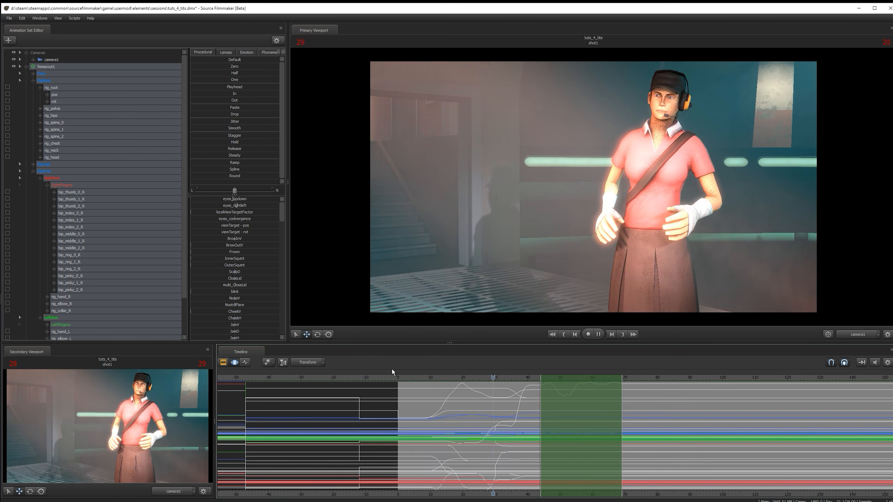
pyautogui.press('space')
pyautogui.hotkey('ctrl', 's')
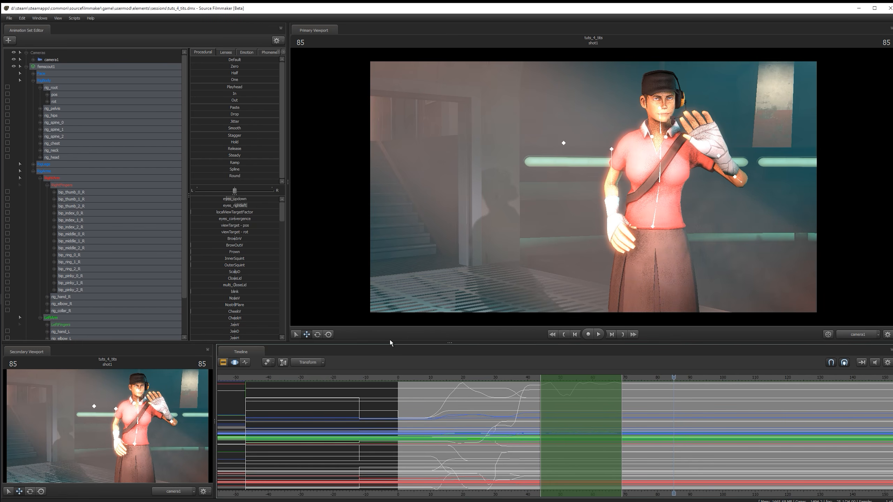
pyautogui.moveTo(447, 486); pyautogui.dragTo(401, 450, button='middle')
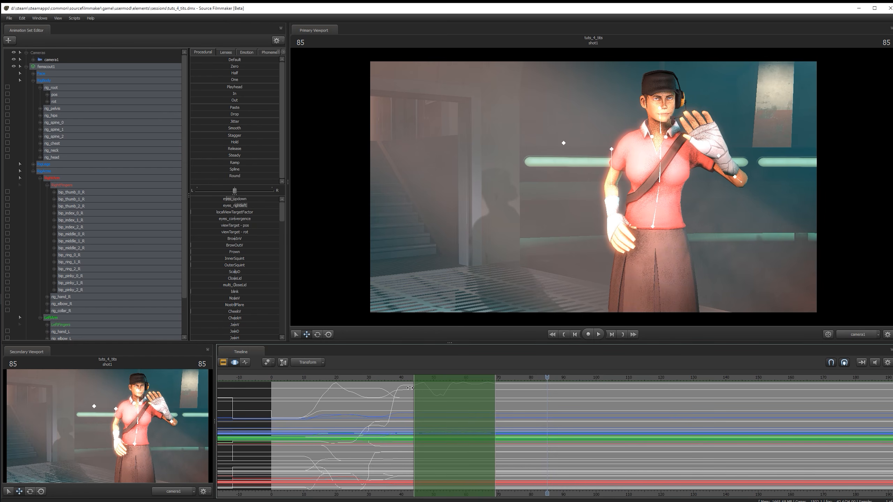
pyautogui.click(403, 378)
pyautogui.hotkey('ctrl', 's')
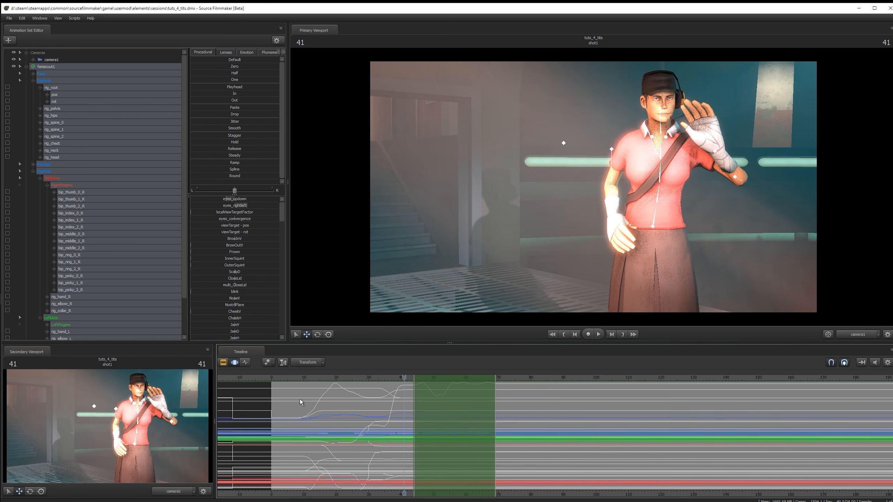
pyautogui.press('space')
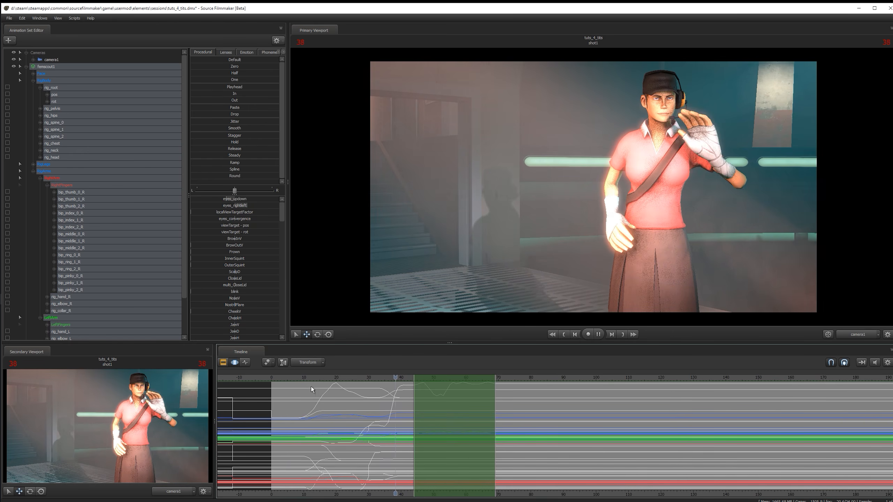
pyautogui.press('space')
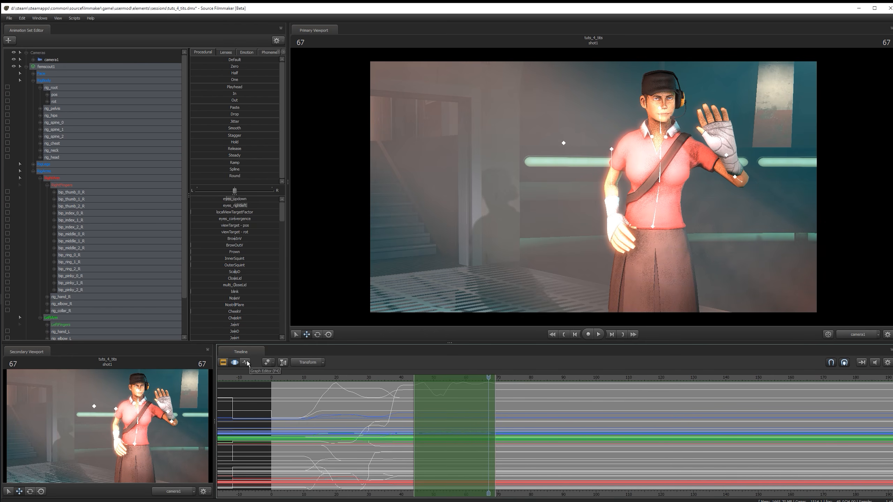
# Compare the wave's curves in the Graph Editor and the Motion Editor and replay the wave.
pyautogui.click(246, 363)
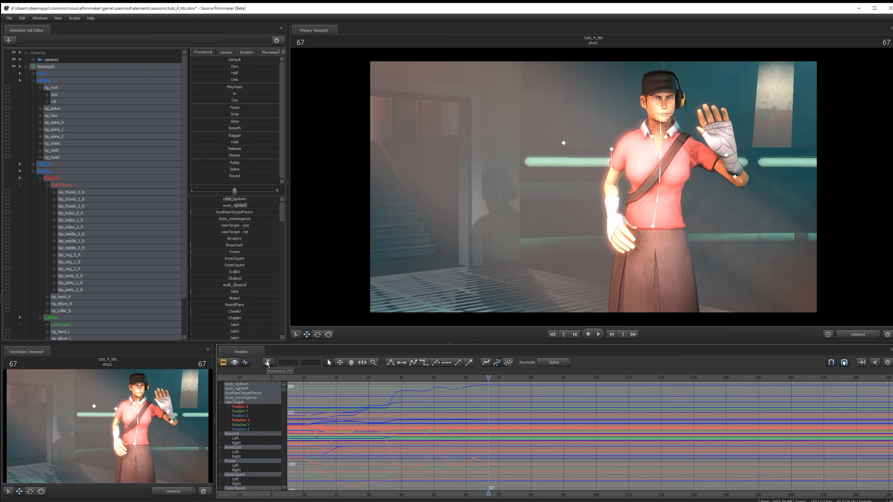
pyautogui.click(234, 362)
pyautogui.press('space')
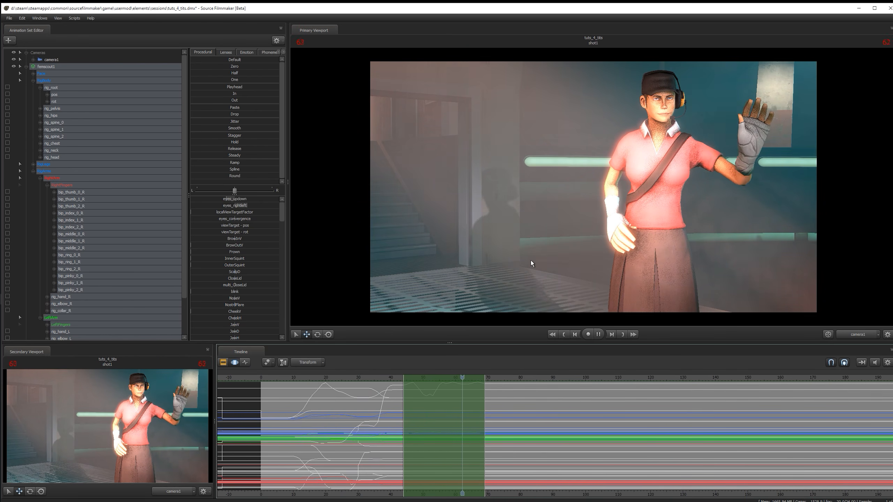
pyautogui.press('space')
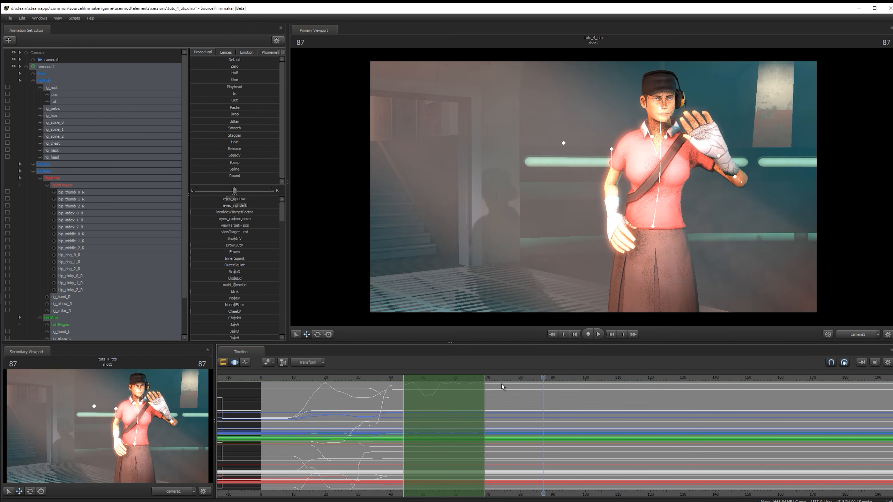
# Extend the time selection from frame 70 onward through the rest of the timeline and play the shot back.
pyautogui.click(488, 377)
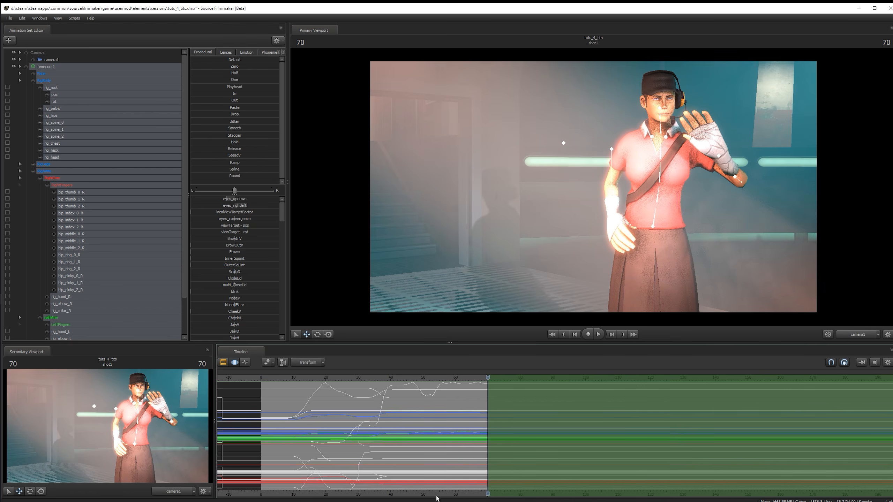
pyautogui.moveTo(437, 496); pyautogui.dragTo(338, 480, button='middle')
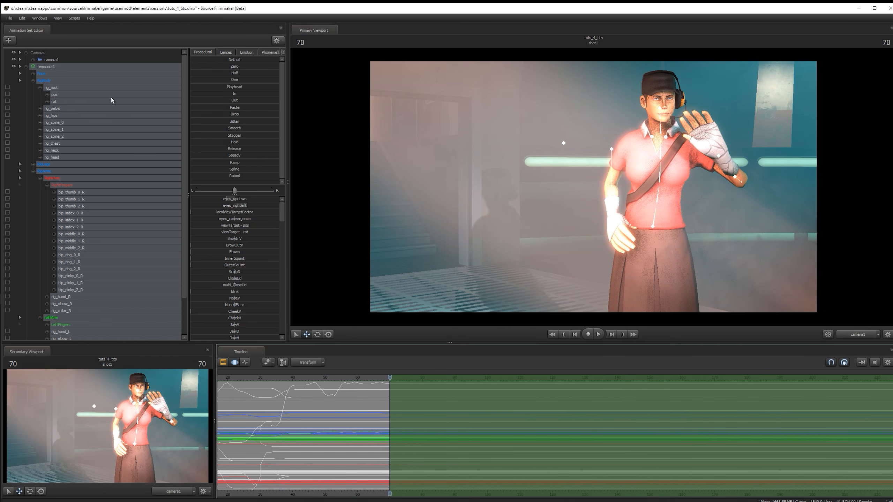
pyautogui.moveTo(390, 377); pyautogui.dragTo(378, 378)
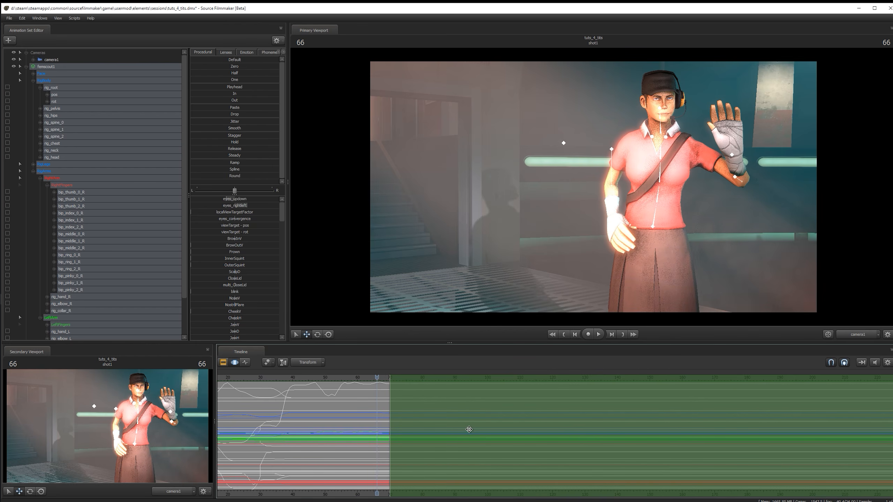
pyautogui.scroll(-4, 468, 429)
pyautogui.moveTo(318, 469); pyautogui.dragTo(261, 457, button='middle')
pyautogui.press('space')
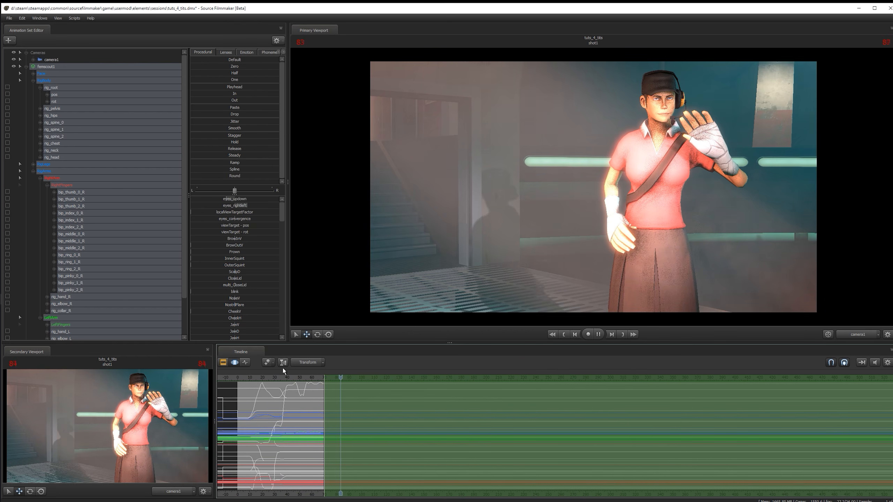
pyautogui.press('space')
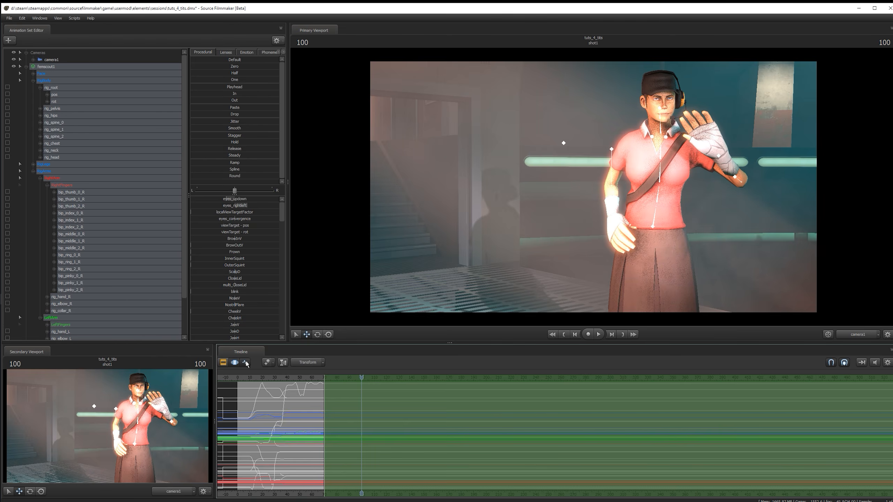
# In the Graph Editor, create a marker for rig_hand_L at frame 70.
pyautogui.click(245, 363)
pyautogui.click(428, 378)
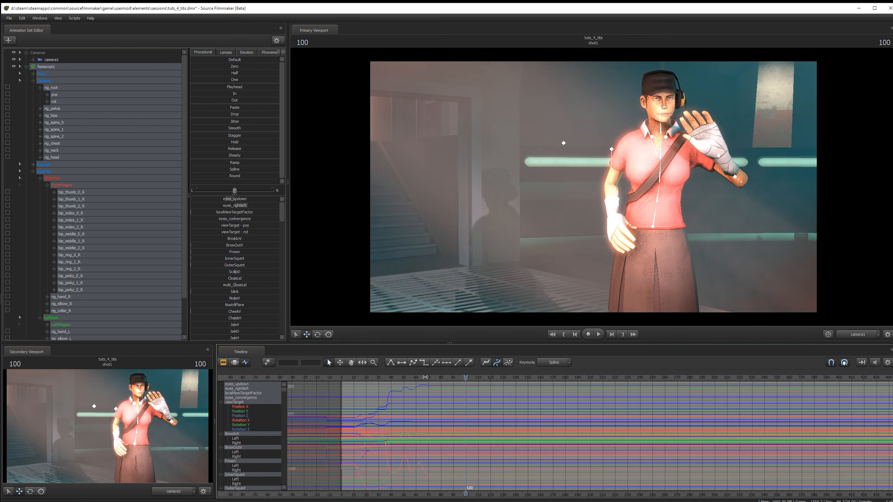
pyautogui.click(718, 156)
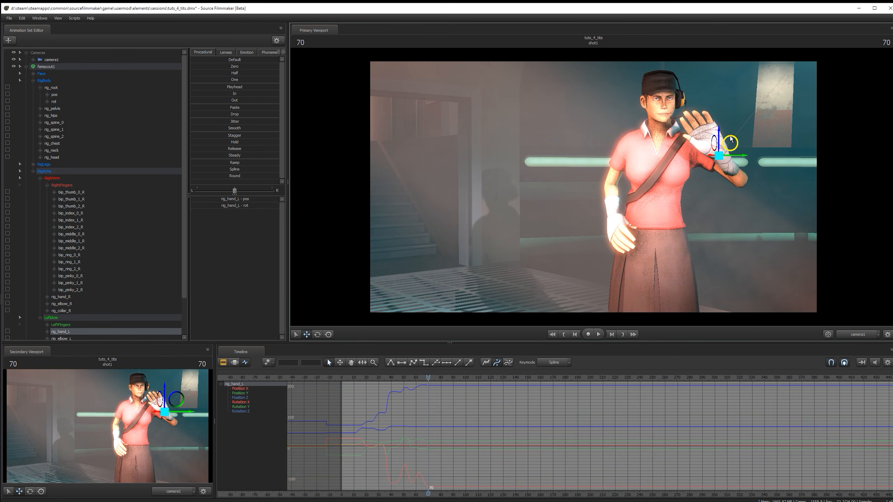
pyautogui.press('m')
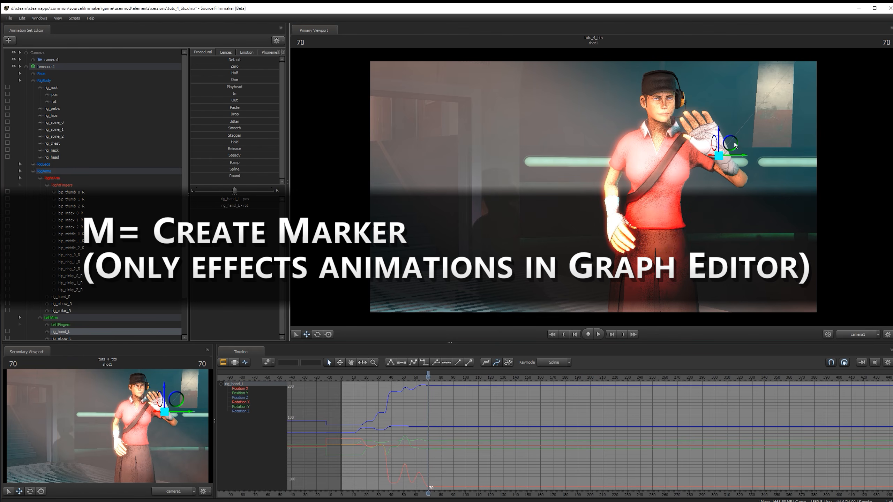
# Inspect the rig_hand_L curves around the frame 70 marker and play the animation back.
pyautogui.scroll(2, 438, 397)
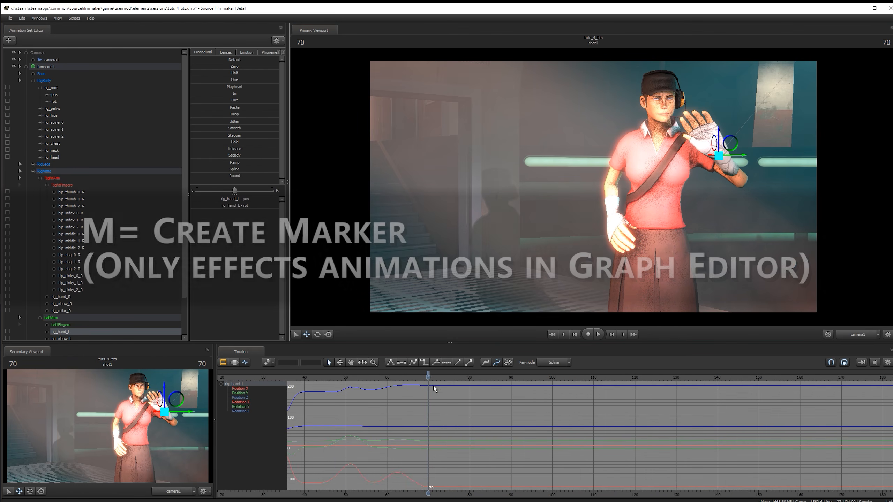
pyautogui.moveTo(443, 377); pyautogui.dragTo(484, 366)
pyautogui.scroll(-4, 421, 405)
pyautogui.scroll(-2, 423, 401)
pyautogui.press('space')
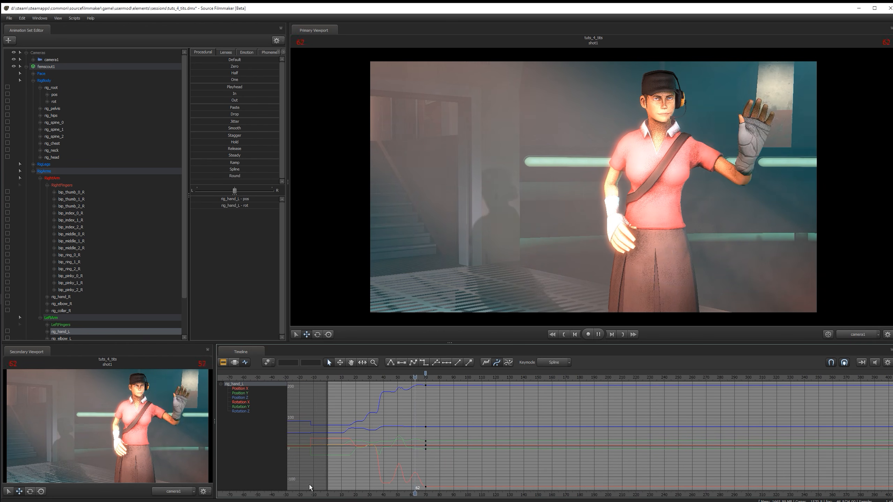
pyautogui.press('space')
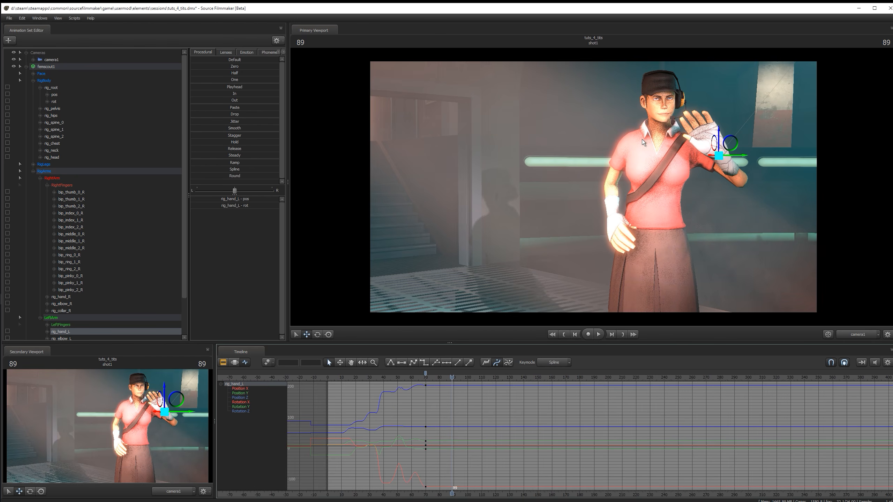
# At frame 76, lower rig_hand_L from the raised wave to waist height beside the body.
pyautogui.moveTo(441, 378); pyautogui.dragTo(428, 376)
pyautogui.moveTo(733, 142); pyautogui.dragTo(731, 194)
pyautogui.moveTo(714, 234); pyautogui.dragTo(726, 209)
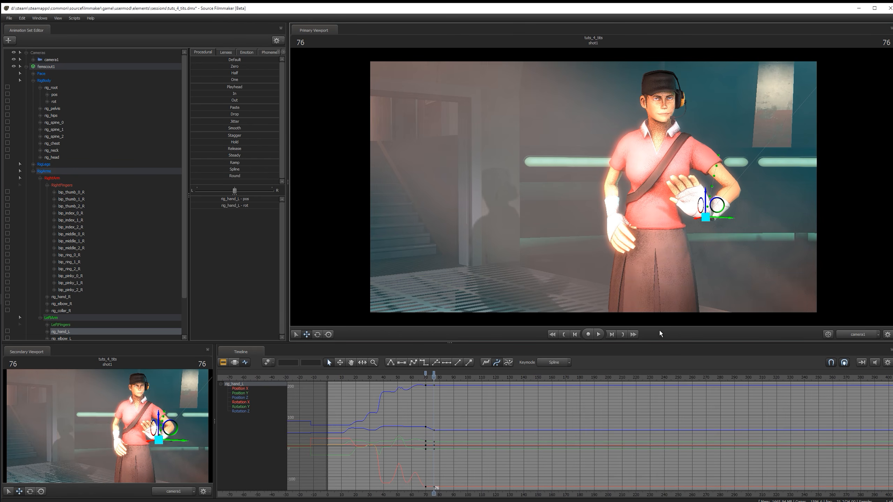
# Switch the primary viewport to the Work Camera and move and rotate rig_hand_L to rest on the hip.
pyautogui.click(857, 336)
pyautogui.moveTo(731, 240); pyautogui.dragTo(703, 253)
pyautogui.press('w')
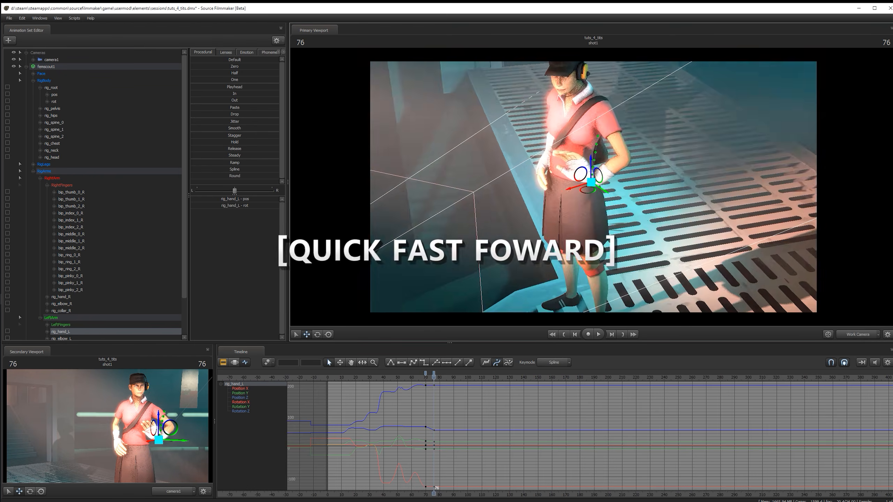
pyautogui.press('w')
pyautogui.press('e')
pyautogui.press('w')
pyautogui.moveTo(594, 161)
pyautogui.mouseDown()
pyautogui.moveTo(608, 176)
pyautogui.moveTo(594, 185)
pyautogui.moveTo(590, 172)
pyautogui.mouseUp()
pyautogui.press('e')
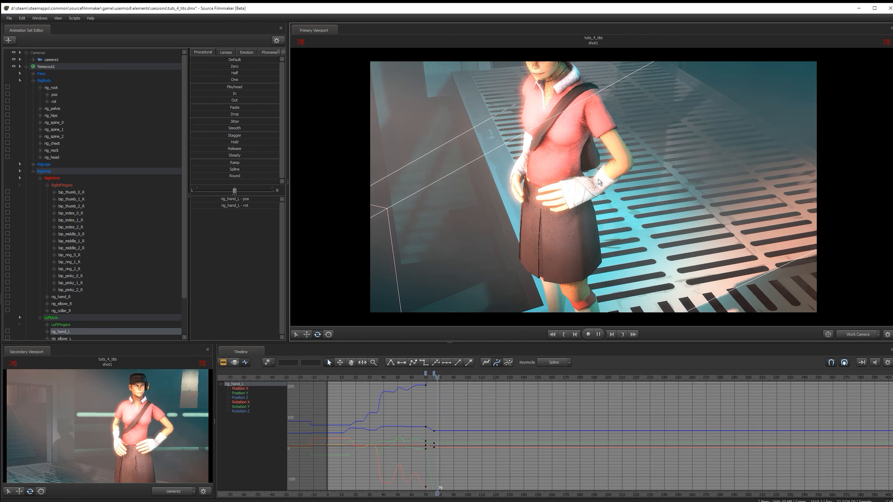
# Play back the left hand's return and adjust rig_hand_L slightly on the hip at frame 88 to key its settled pose.
pyautogui.click(423, 375)
pyautogui.press('space')
pyautogui.press('space')
pyautogui.scroll(5, 550, 368)
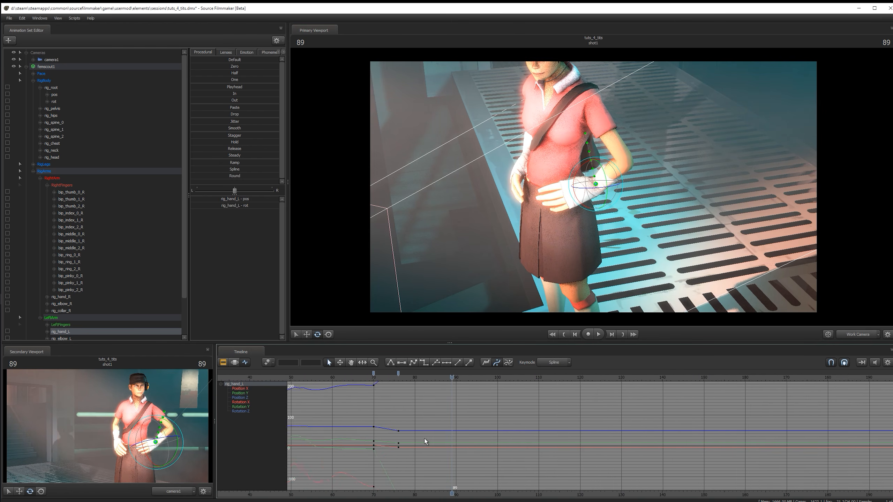
pyautogui.click(569, 362)
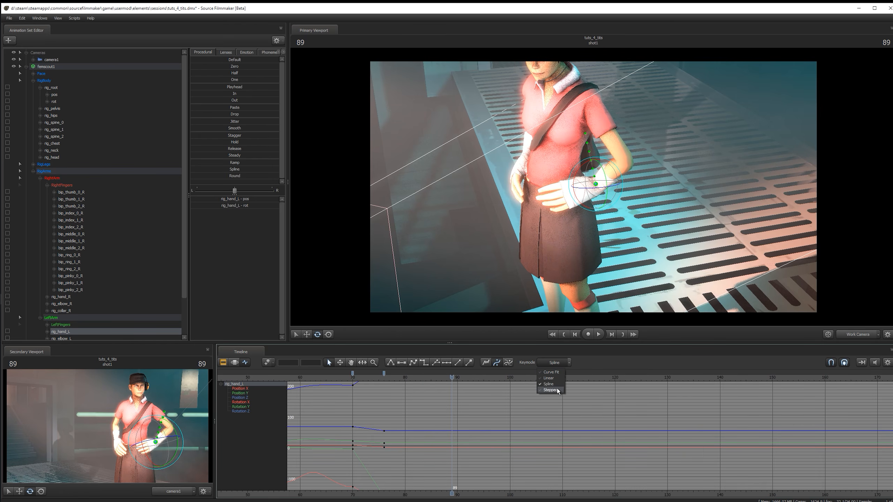
pyautogui.click(400, 383)
pyautogui.moveTo(405, 378); pyautogui.dragTo(446, 378)
pyautogui.click(572, 183)
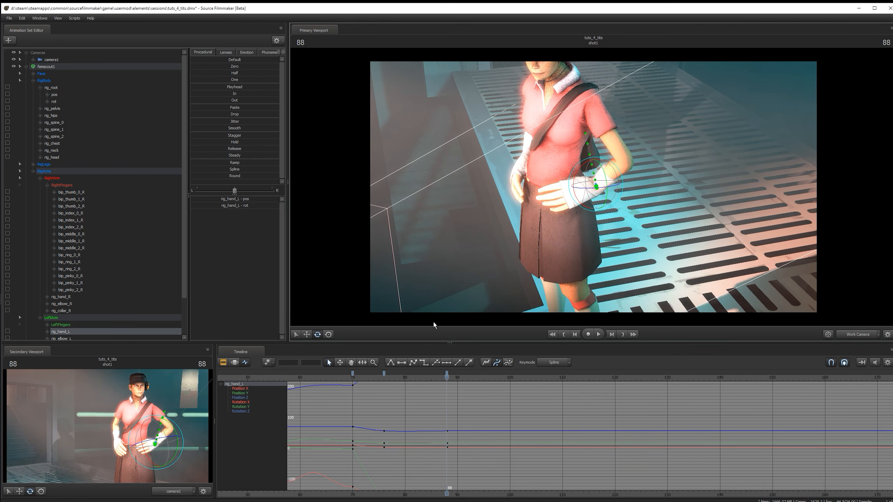
# Review the left hand's drop from frame 70, switching the primary viewport to camera1 for playback.
pyautogui.click(356, 377)
pyautogui.moveTo(355, 388); pyautogui.dragTo(355, 388)
pyautogui.hotkey('alt', 'space')
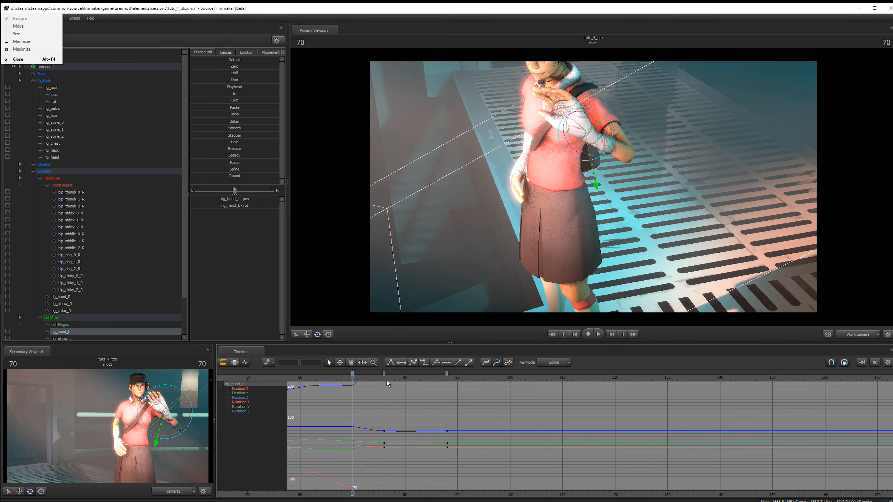
pyautogui.click(373, 377)
pyautogui.click(353, 380)
pyautogui.press('space')
pyautogui.press('space')
pyautogui.click(845, 335)
pyautogui.press('space')
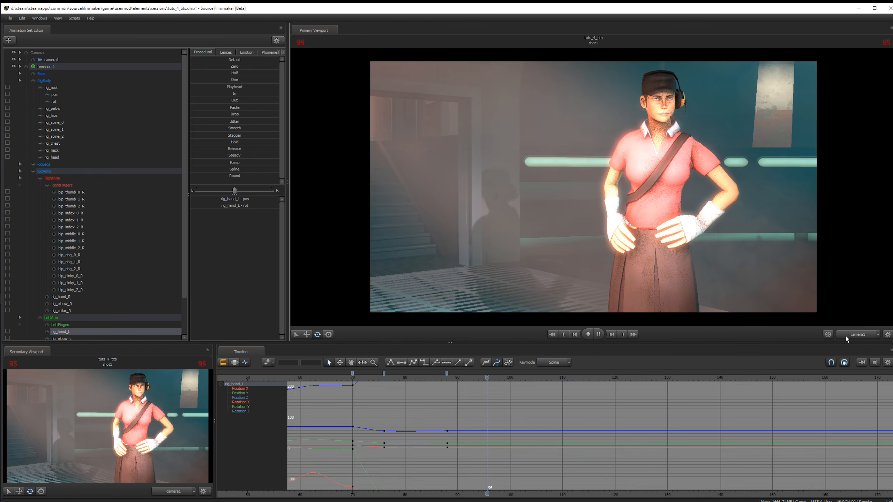
pyautogui.press('space')
# Switch the primary viewport back to the Work Camera, move in close to the hips and replay the hand landing from frame 70.
pyautogui.click(868, 337)
pyautogui.press('w')
pyautogui.moveTo(668, 218); pyautogui.dragTo(717, 190)
pyautogui.moveTo(594, 202); pyautogui.dragTo(567, 219)
pyautogui.press('s')
pyautogui.press('space')
pyautogui.press('space')
pyautogui.click(357, 376)
pyautogui.press('space')
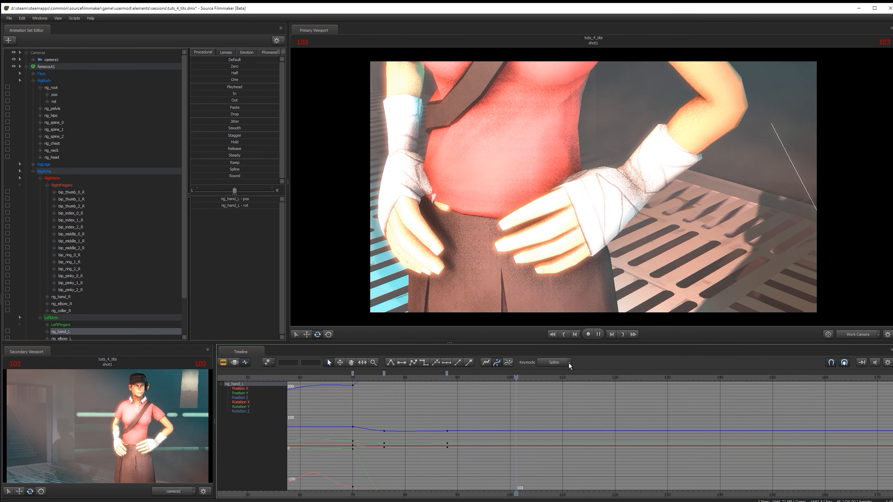
pyautogui.press('space')
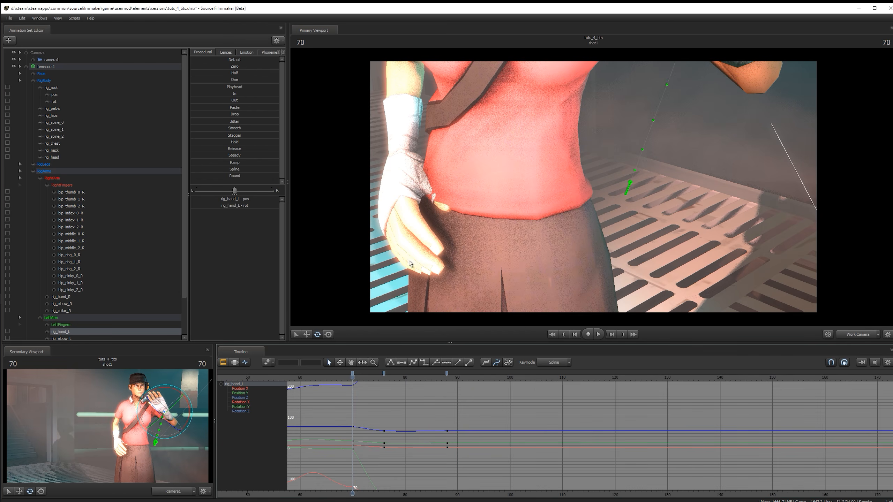
# Select rig_hand_R and set the Graph Editor keymode to Curve Fit.
pyautogui.click(402, 156)
pyautogui.click(569, 363)
pyautogui.click(554, 378)
pyautogui.moveTo(459, 493); pyautogui.dragTo(557, 493)
pyautogui.scroll(-4, 549, 400)
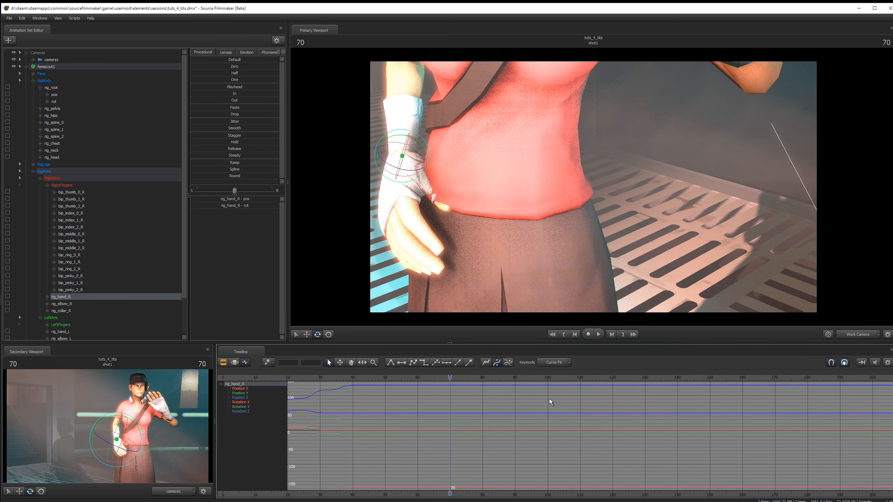
pyautogui.click(570, 363)
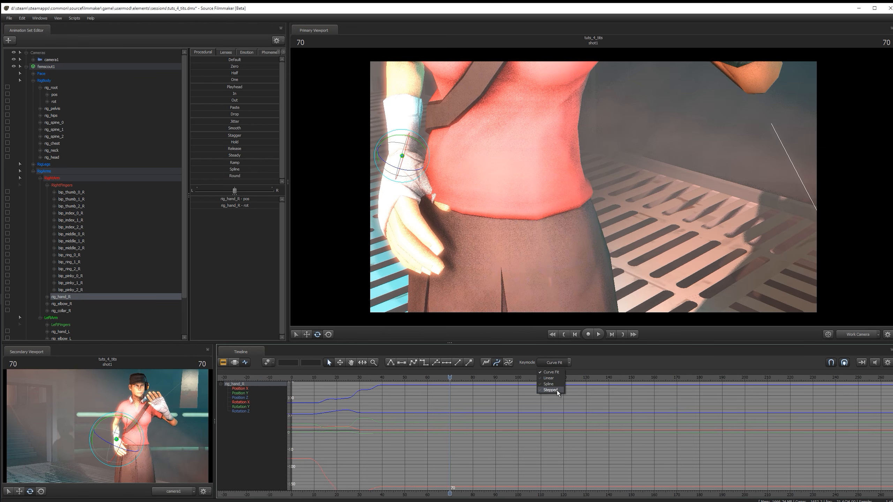
pyautogui.click(421, 409)
# Try raising rig_hand_R over a Motion Editor time selection around frame 49, undo it and return to the Graph Editor.
pyautogui.press('F3')
pyautogui.keyDown('shift'); pyautogui.moveTo(384, 411); pyautogui.dragTo(423, 410); pyautogui.keyUp('shift')
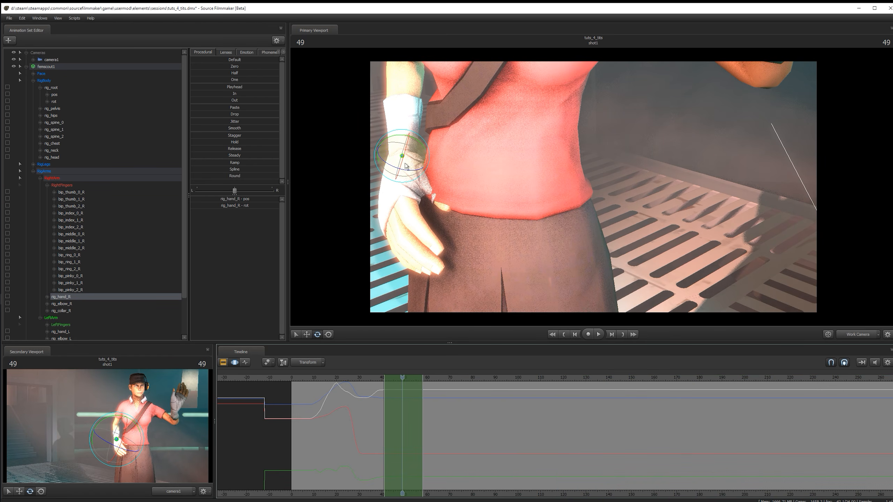
pyautogui.press('w')
pyautogui.moveTo(399, 134); pyautogui.dragTo(395, 85)
pyautogui.hotkey('ctrl', 'z')
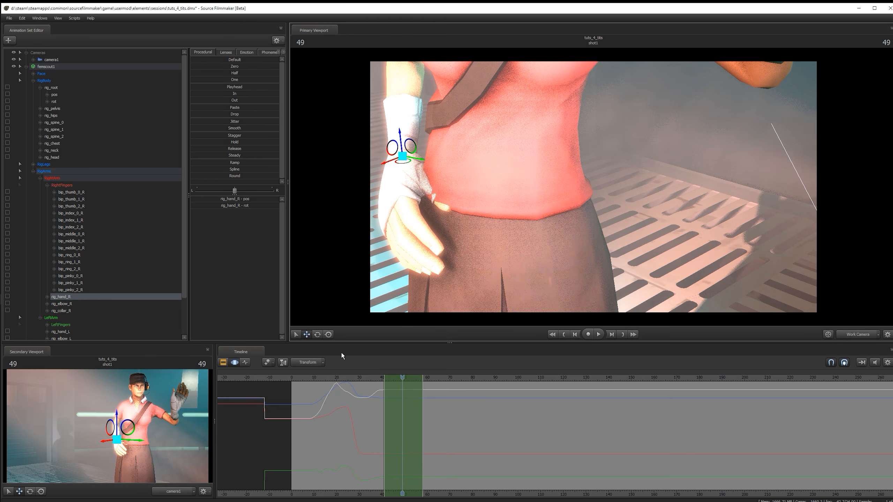
pyautogui.click(246, 363)
pyautogui.click(224, 364)
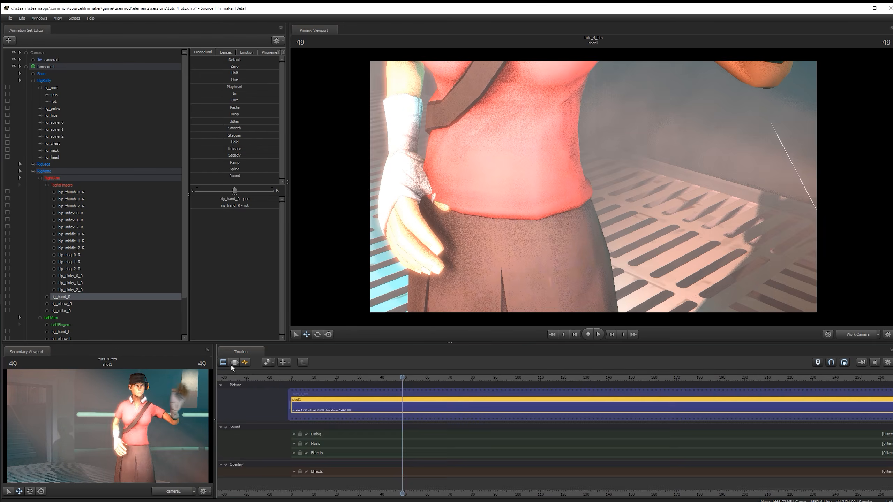
pyautogui.click(232, 365)
pyautogui.keyDown('shift'); pyautogui.moveTo(379, 412); pyautogui.dragTo(889, 380); pyautogui.keyUp('shift')
pyautogui.click(245, 363)
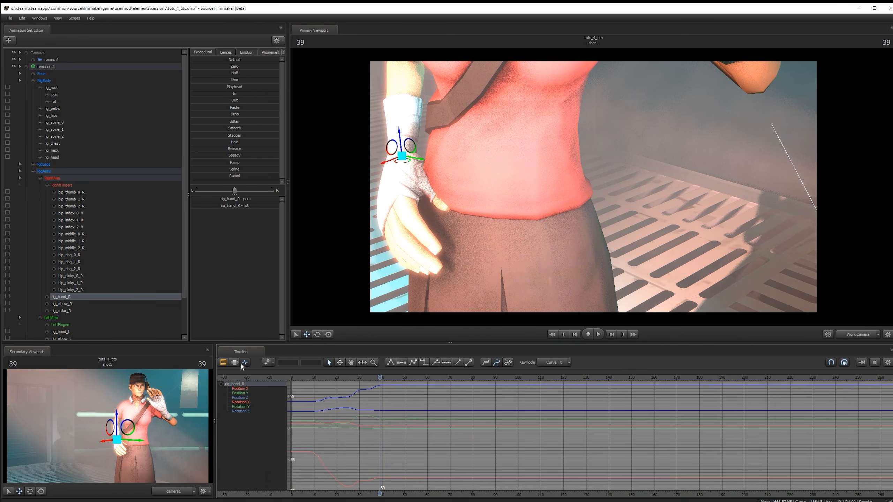
# Key rig_hand_R at frame 43 and about frame 66, and raise it slightly at frame 77.
pyautogui.moveTo(381, 377); pyautogui.dragTo(389, 377)
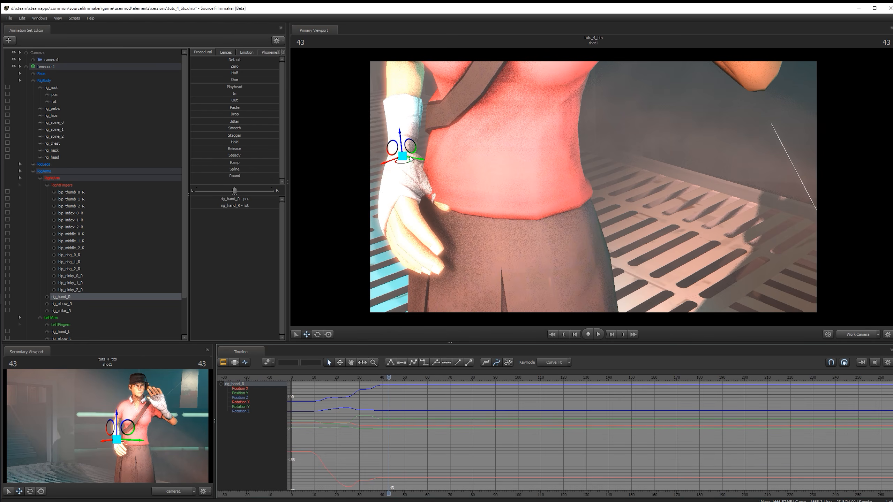
pyautogui.press('space')
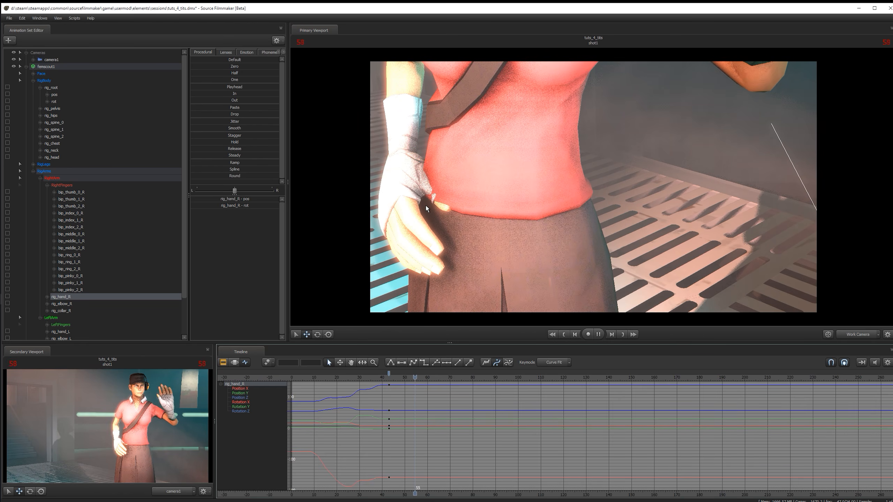
pyautogui.click(442, 377)
pyautogui.press('Left')
pyautogui.moveTo(441, 376); pyautogui.dragTo(465, 373)
pyautogui.moveTo(401, 143); pyautogui.dragTo(410, 146)
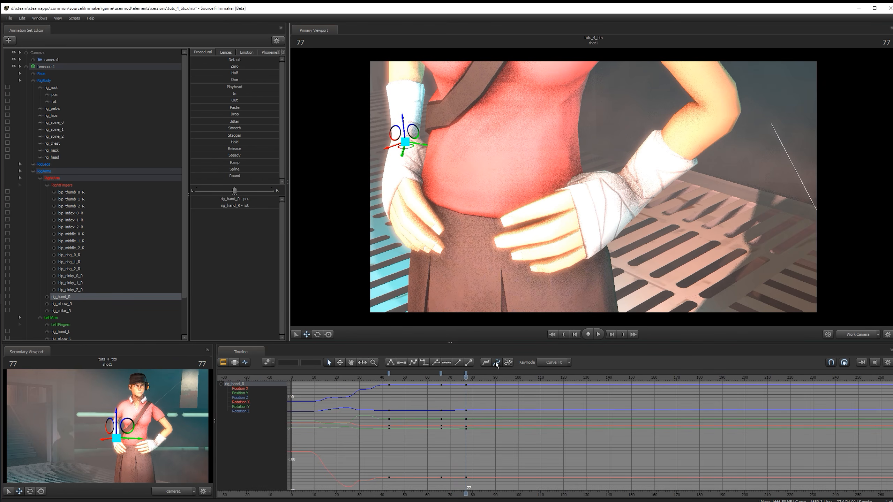
# Key rig_elbow_R at about frame 72 and move it outward from the body at frame 81.
pyautogui.click(510, 378)
pyautogui.moveTo(476, 491); pyautogui.dragTo(536, 491, button='middle')
pyautogui.moveTo(738, 246); pyautogui.dragTo(593, 186)
pyautogui.press('s')
pyautogui.keyDown('ctrl'); pyautogui.click(532, 171); pyautogui.keyUp('ctrl')
pyautogui.click(532, 171)
pyautogui.moveTo(576, 377); pyautogui.dragTo(539, 378)
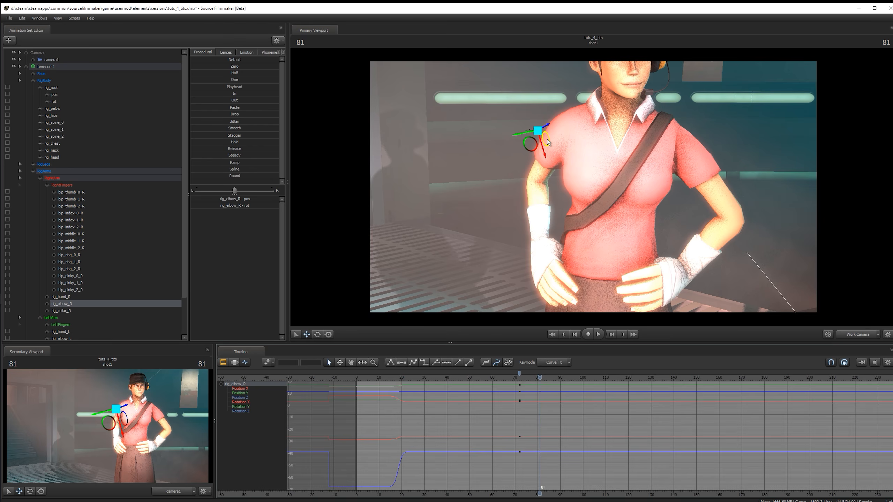
pyautogui.moveTo(546, 140); pyautogui.dragTo(534, 141)
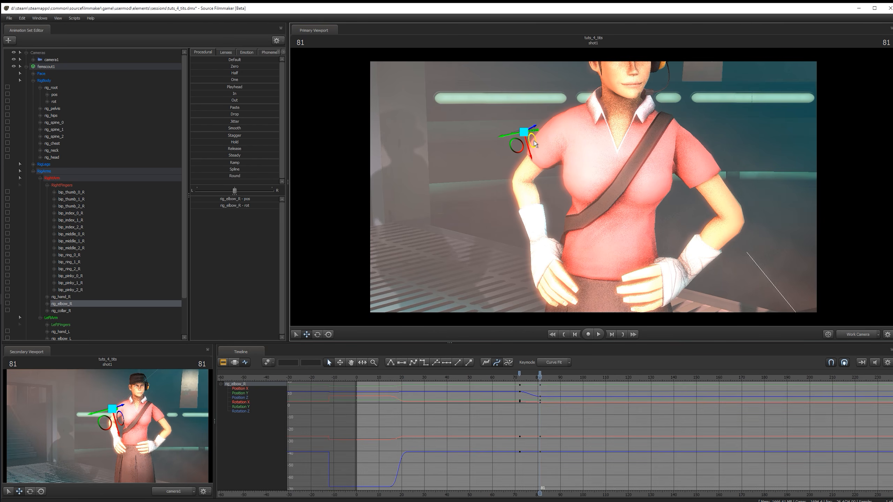
# Play back the elbow movement, key rig_elbow_R at frame 95 and scrub back through the motion to frame 75.
pyautogui.press('space')
pyautogui.press('space')
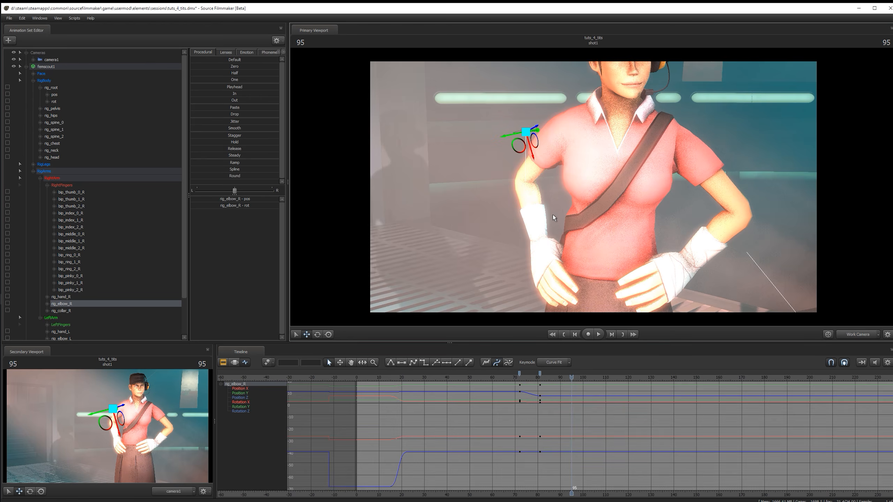
pyautogui.press('m')
pyautogui.hotkey('ctrl', 'z')
pyautogui.press('m')
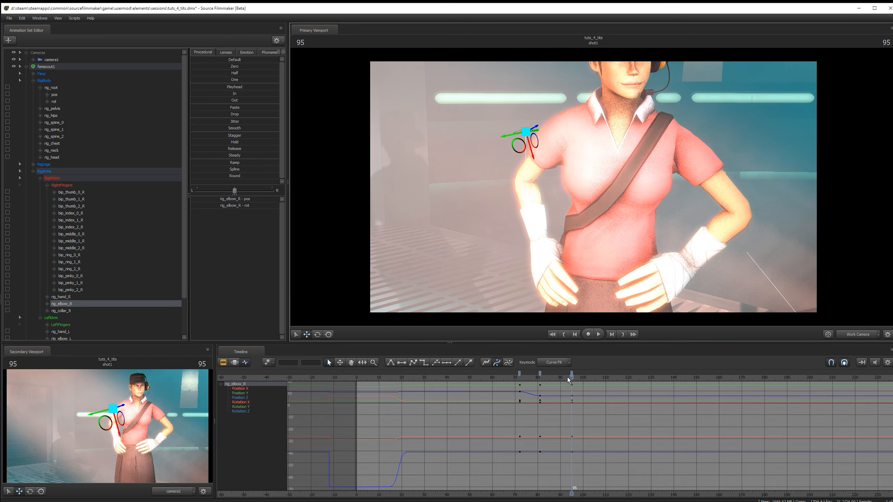
pyautogui.moveTo(567, 377); pyautogui.dragTo(560, 377)
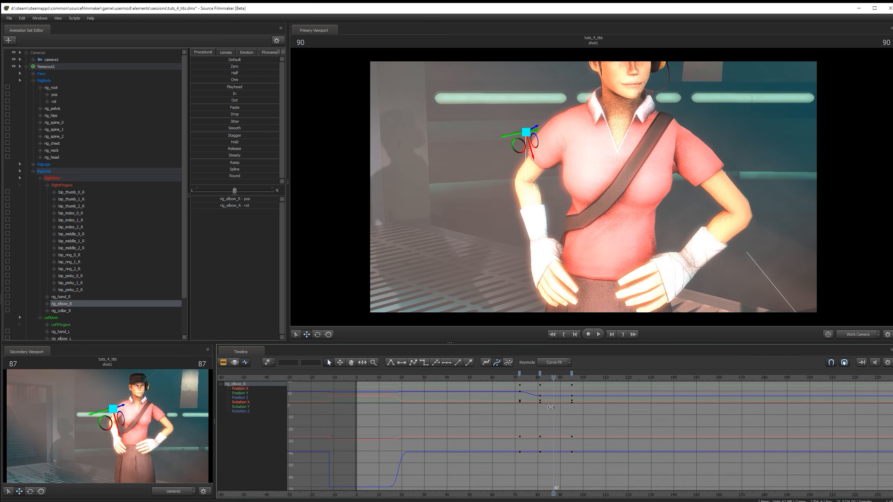
pyautogui.moveTo(552, 407); pyautogui.dragTo(528, 379)
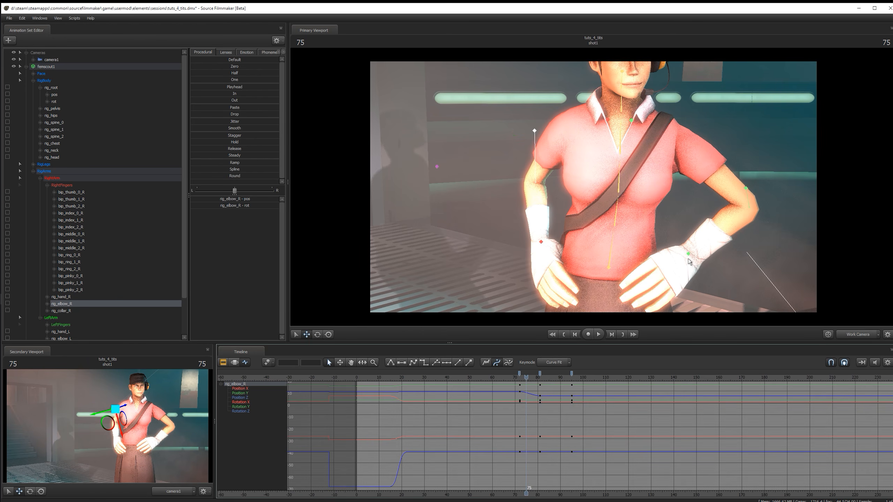
# Smooth rig_hand_L over about frames 77 to 84 in the Motion Editor, with falloffs reaching frames 74 and 87, and play it back.
pyautogui.click(671, 287)
pyautogui.moveTo(527, 379); pyautogui.dragTo(547, 379)
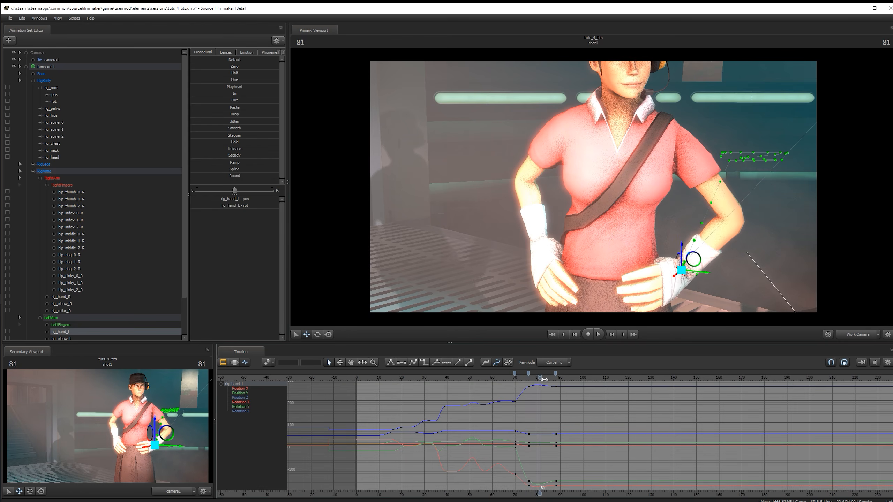
pyautogui.click(234, 362)
pyautogui.click(447, 445)
pyautogui.moveTo(439, 444); pyautogui.dragTo(547, 444)
pyautogui.moveTo(204, 176); pyautogui.dragTo(274, 177)
pyautogui.scroll(3, 488, 431)
pyautogui.moveTo(384, 379); pyautogui.dragTo(317, 376)
pyautogui.press('space')
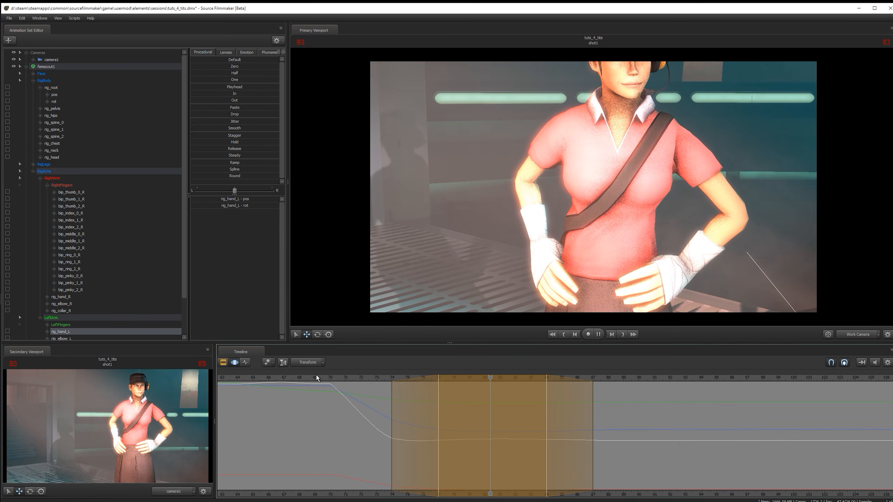
# Extend the end of the rig_hand_L time selection to about frame 88 with falloff to frame 95, and replay the motion.
pyautogui.press('space')
pyautogui.moveTo(591, 414); pyautogui.dragTo(697, 418)
pyautogui.moveTo(548, 420); pyautogui.dragTo(604, 418)
pyautogui.click(286, 378)
pyautogui.press('space')
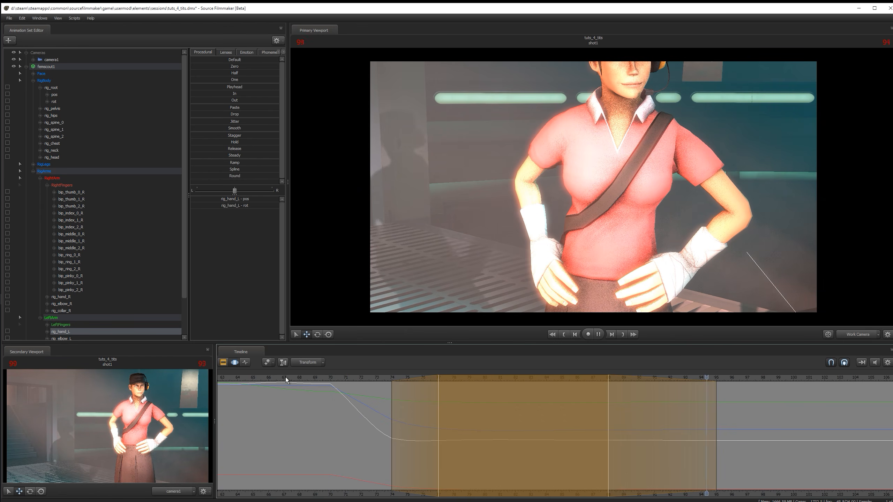
pyautogui.press('space')
pyautogui.click(352, 379)
pyautogui.press('space')
# Return to the Graph Editor, select rig_hand_R and key it at frame 97.
pyautogui.click(245, 363)
pyautogui.moveTo(575, 494); pyautogui.dragTo(487, 494)
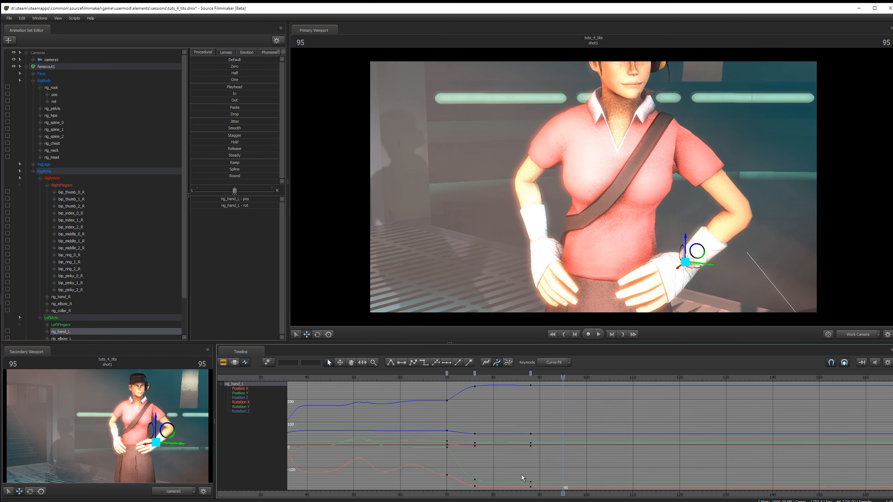
pyautogui.moveTo(563, 496); pyautogui.dragTo(467, 496, button='middle')
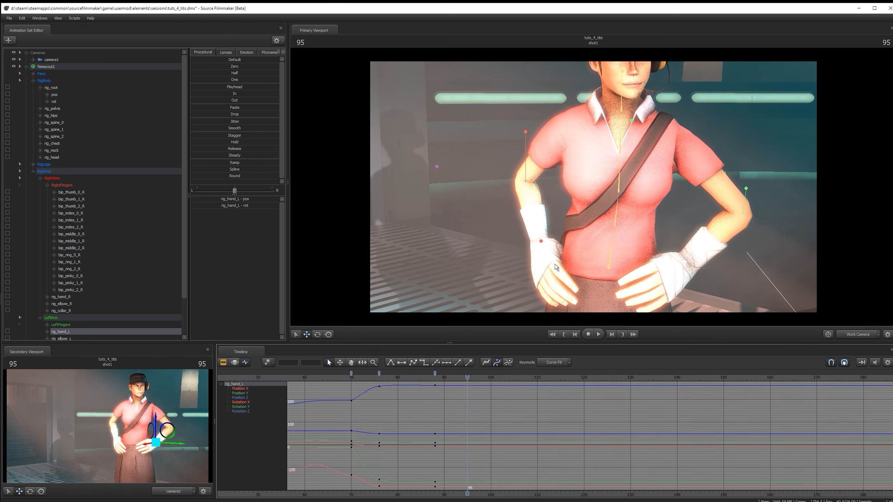
pyautogui.keyDown('ctrl'); pyautogui.click(541, 242); pyautogui.keyUp('ctrl')
pyautogui.moveTo(441, 378); pyautogui.dragTo(320, 379)
pyautogui.press('space')
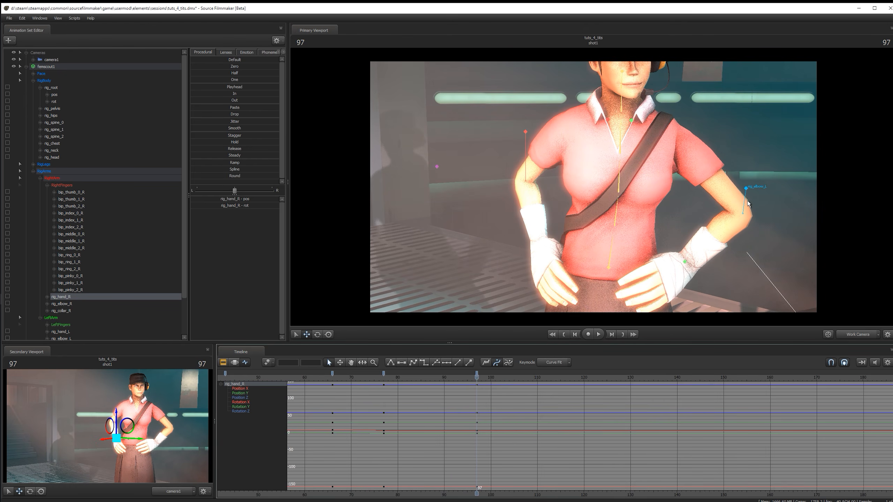
# Select rig_elbow_L and key it at frames 70 and 80.
pyautogui.click(749, 190)
pyautogui.click(323, 376)
pyautogui.moveTo(325, 376); pyautogui.dragTo(351, 378)
pyautogui.press('m')
pyautogui.press('Right')
pyautogui.press('Right')
pyautogui.press('Right')
pyautogui.press('Right')
pyautogui.press('Right')
pyautogui.press('Right')
pyautogui.press('Right')
pyautogui.press('Right')
pyautogui.press('Right')
pyautogui.press('Right')
pyautogui.press('m')
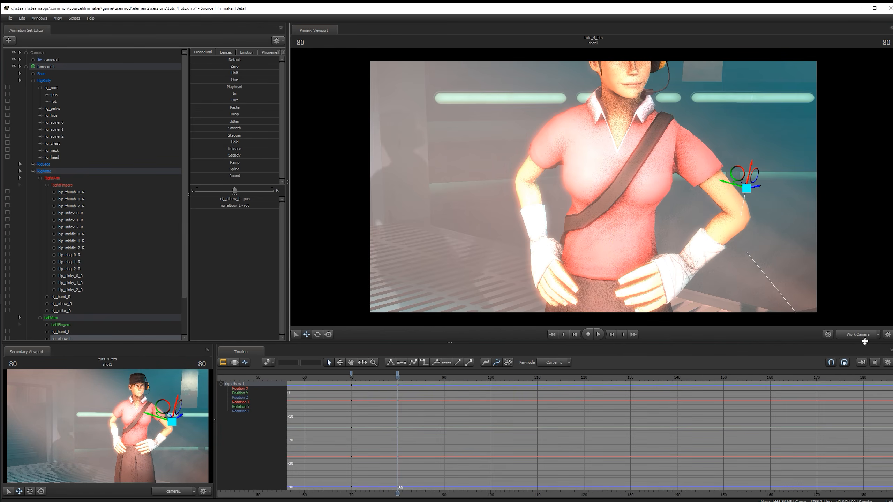
# At frame 80, view the left arm from its side and move rig_elbow_L inward toward the body.
pyautogui.press('s')
pyautogui.moveTo(846, 191); pyautogui.dragTo(547, 165)
pyautogui.press('d')
pyautogui.press('w')
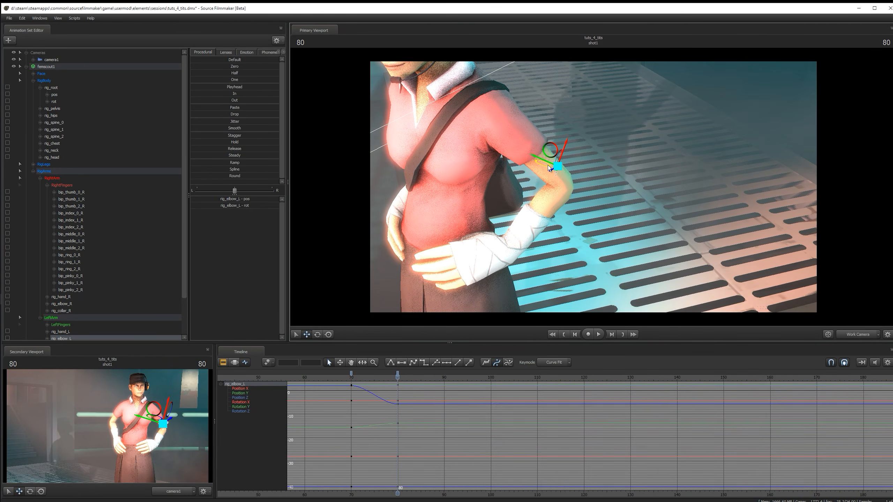
# Key rig_elbow_L at frame 87 and play back the left arm's motion.
pyautogui.press('Right')
pyautogui.press('Right')
pyautogui.press('Right')
pyautogui.press('Right')
pyautogui.press('Right')
pyautogui.press('Right')
pyautogui.press('Right')
pyautogui.press('m')
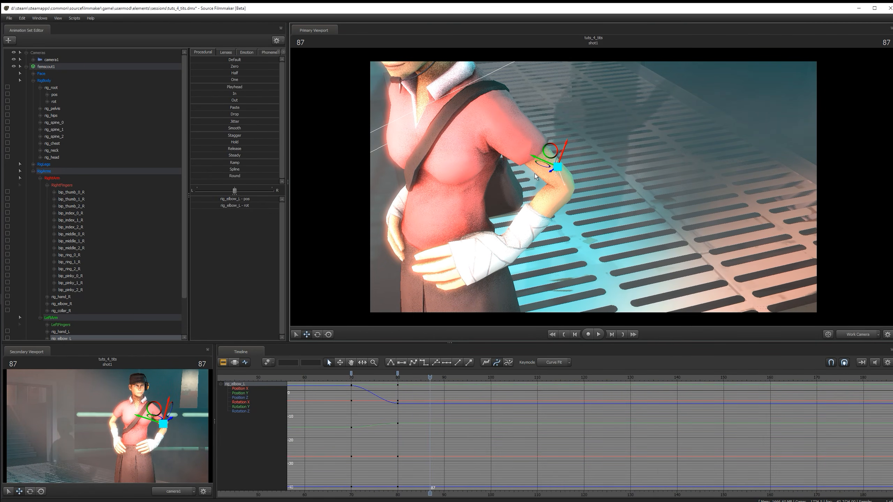
pyautogui.click(335, 378)
pyautogui.press('space')
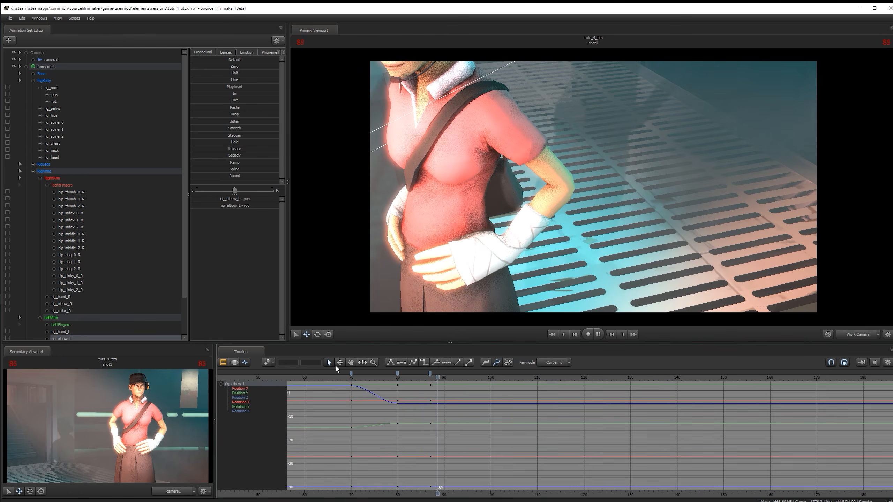
pyautogui.press('space')
# Set the keymode to Spline and play the animation from frame 67.
pyautogui.click(569, 364)
pyautogui.click(550, 384)
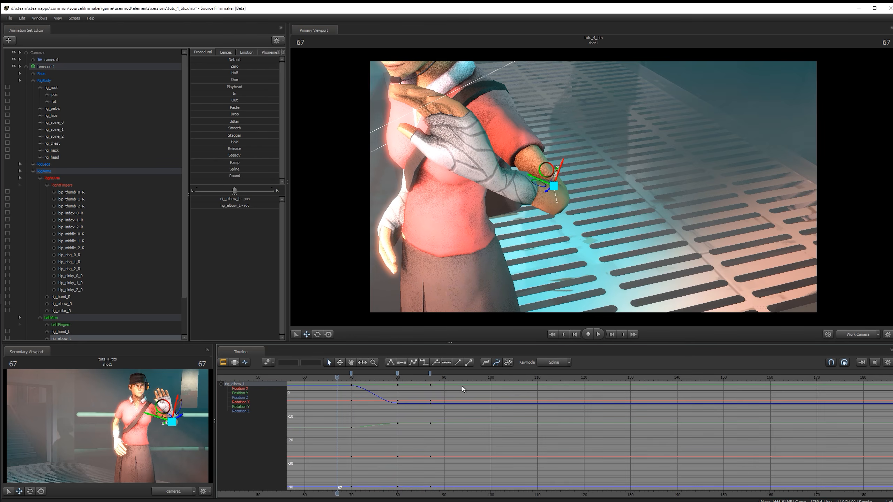
pyautogui.press('space')
# Select rig_spine_0 and key it at frames 68 and 77.
pyautogui.click(453, 211)
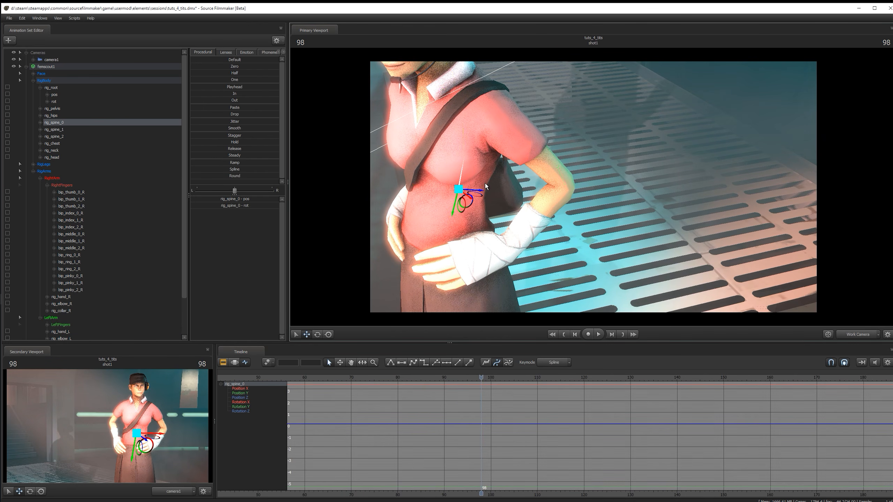
pyautogui.keyDown('ctrl'); pyautogui.click(467, 145); pyautogui.keyUp('ctrl')
pyautogui.scroll(-5, 490, 418)
pyautogui.click(464, 152)
pyautogui.click(463, 179)
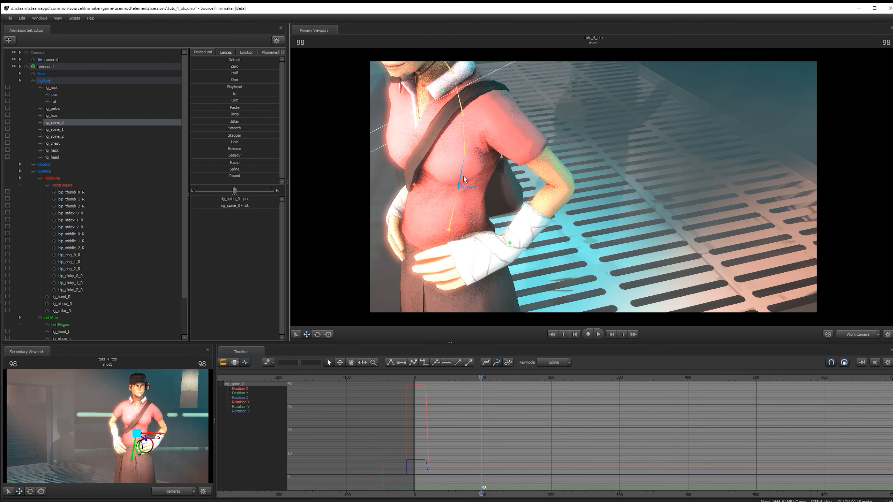
pyautogui.moveTo(480, 377); pyautogui.dragTo(461, 377)
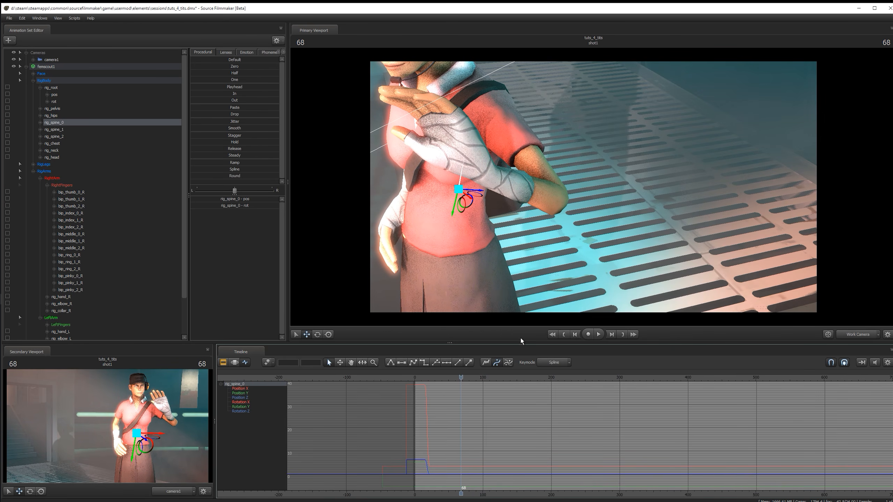
pyautogui.scroll(5, 521, 418)
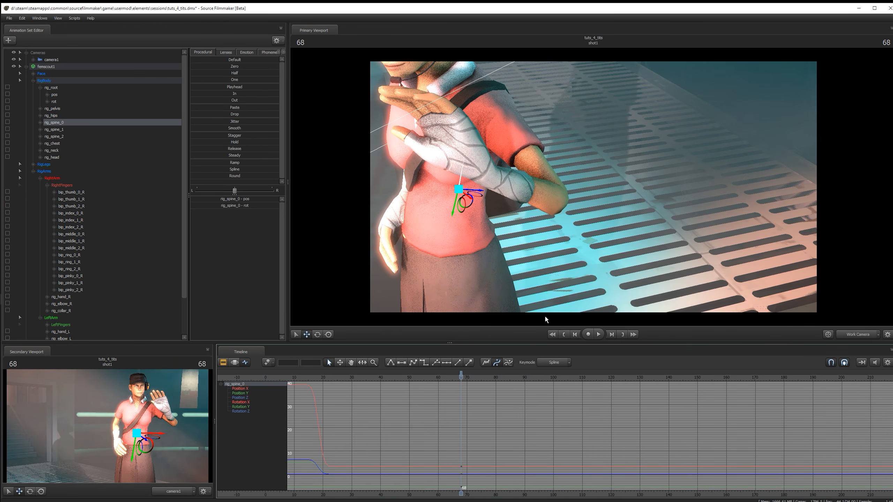
pyautogui.press('space')
pyautogui.press('space')
pyautogui.press('e')
pyautogui.click(471, 191)
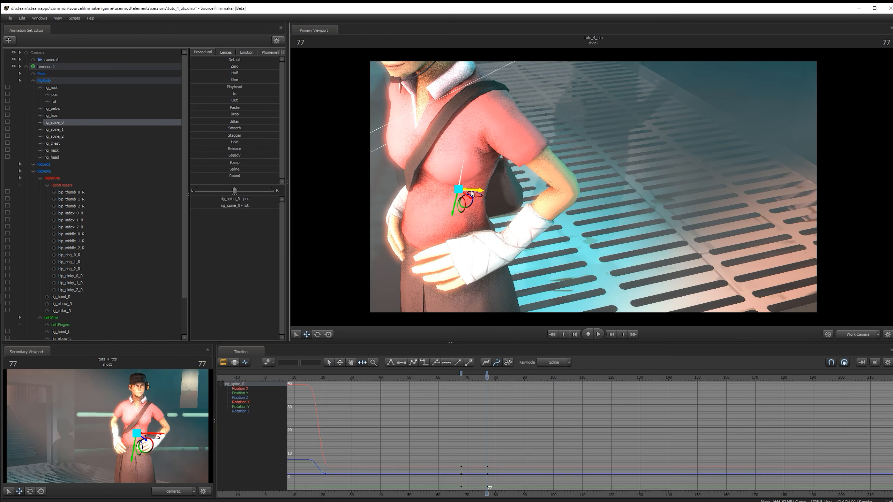
# Rotate rig_spine_0 at frame 77 to turn the upper body, and key the bone at frames 85 and 63.
pyautogui.press('e')
pyautogui.moveTo(458, 196); pyautogui.dragTo(441, 194)
pyautogui.press('space')
pyautogui.press('space')
pyautogui.press('m')
pyautogui.moveTo(510, 377); pyautogui.dragTo(464, 377)
pyautogui.moveTo(460, 374); pyautogui.dragTo(461, 375)
pyautogui.moveTo(463, 378); pyautogui.dragTo(446, 378)
pyautogui.press('m')
# Play back the new spine rotation, replaying it from about frame 65.
pyautogui.press('space')
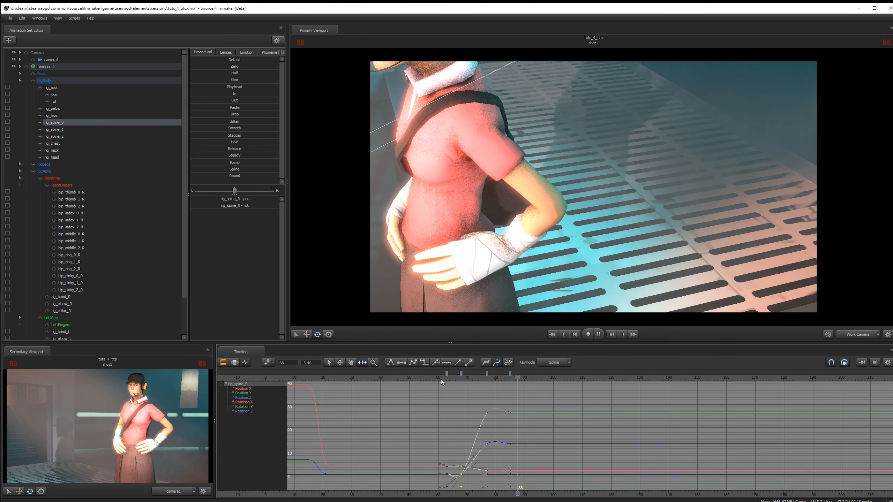
pyautogui.press('space')
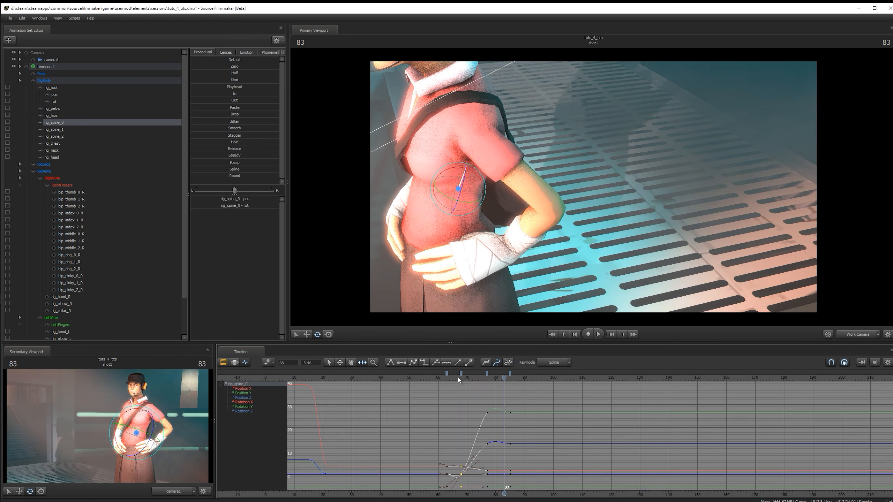
pyautogui.click(443, 379)
pyautogui.moveTo(443, 379); pyautogui.dragTo(452, 395)
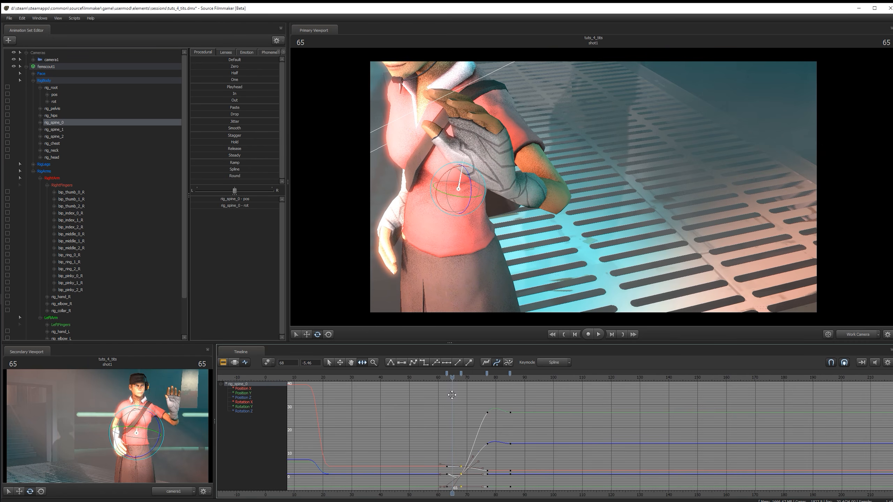
pyautogui.press('space')
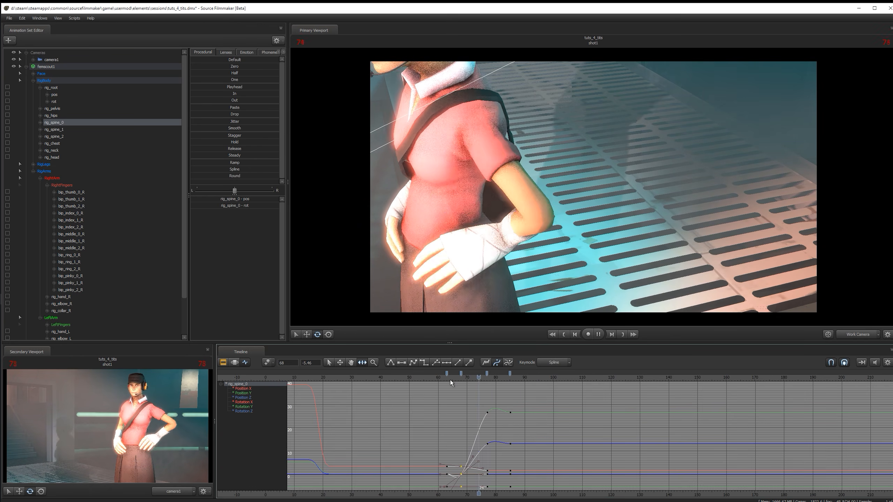
# Select rig_head, switch the view to camera1, key the head's turn at frames 64, 69, 80 and 89, and play it back.
pyautogui.moveTo(563, 157); pyautogui.dragTo(466, 67)
pyautogui.keyDown('ctrl'); pyautogui.click(539, 137); pyautogui.keyUp('ctrl')
pyautogui.click(855, 335)
pyautogui.moveTo(510, 377)
pyautogui.mouseDown()
pyautogui.moveTo(465, 377)
pyautogui.moveTo(495, 377)
pyautogui.mouseUp()
pyautogui.press('m')
pyautogui.moveTo(496, 377); pyautogui.dragTo(449, 375)
pyautogui.press('m')
pyautogui.press('m')
pyautogui.press('space')
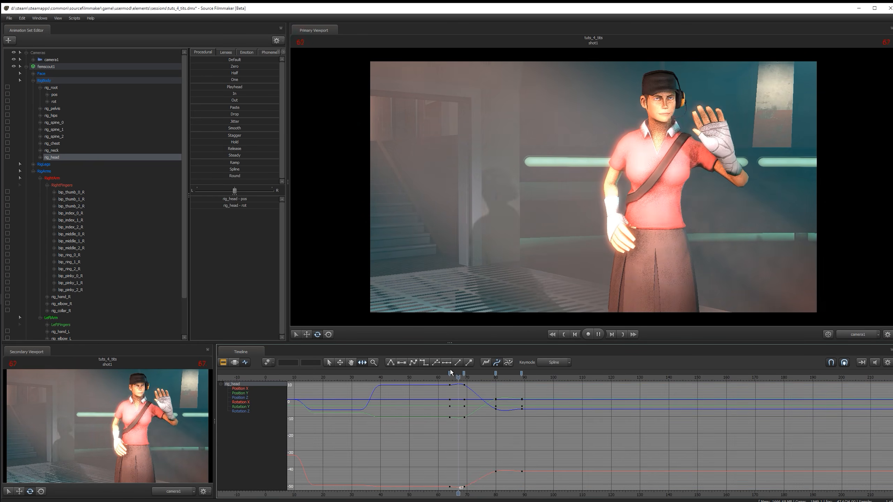
pyautogui.press('space')
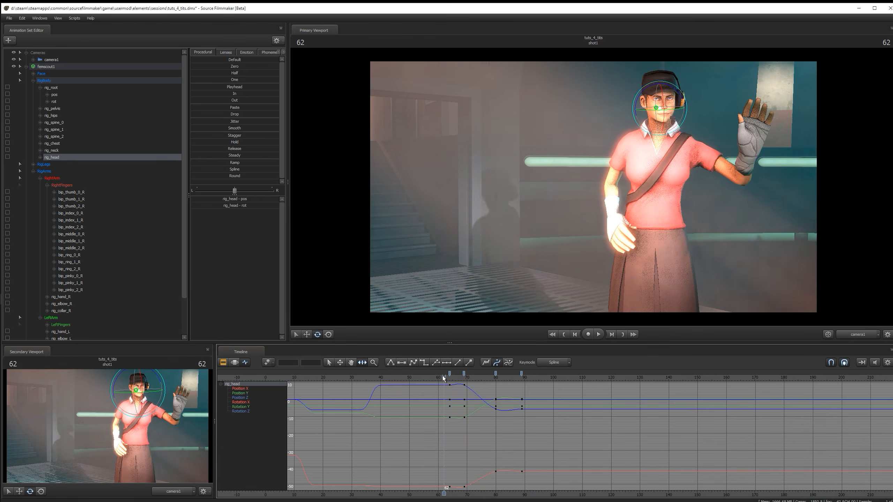
# In the Motion Editor, adjust the face's eyes_rightleft over about frames 37 to 74 with a soft falloff, and play it back.
pyautogui.moveTo(440, 379); pyautogui.dragTo(417, 386)
pyautogui.click(235, 363)
pyautogui.moveTo(360, 441); pyautogui.dragTo(478, 440)
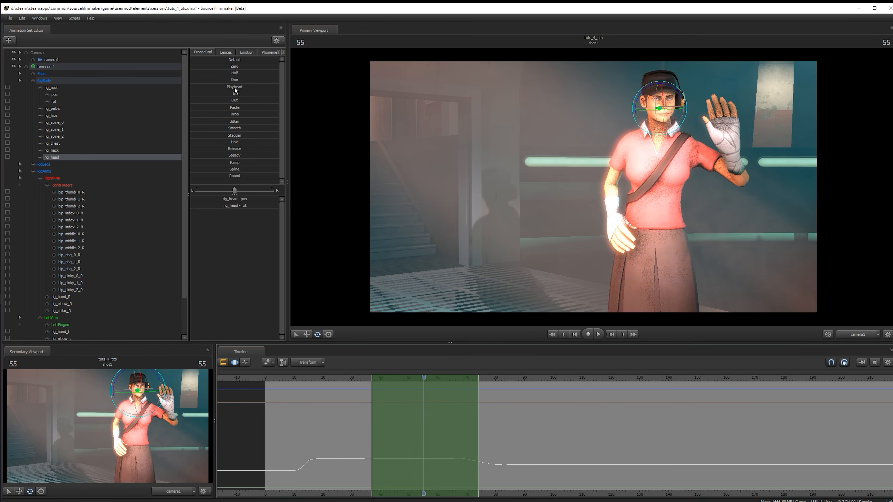
pyautogui.click(56, 73)
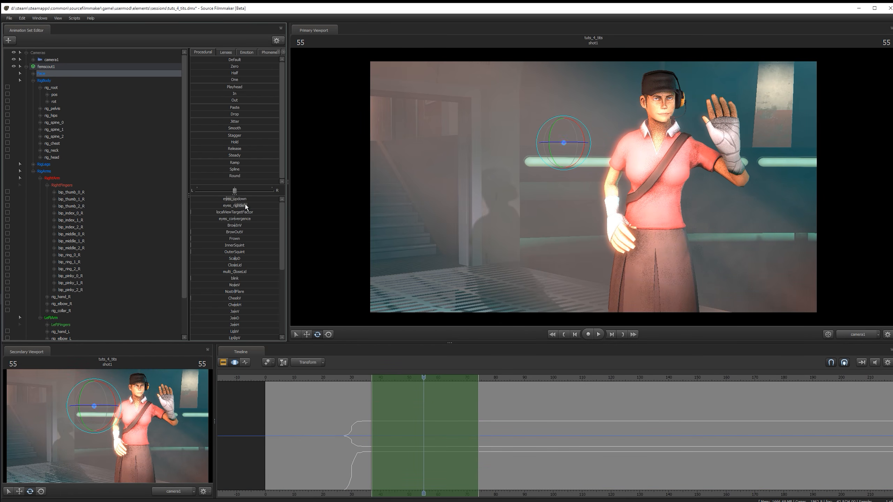
pyautogui.moveTo(245, 207); pyautogui.dragTo(245, 208)
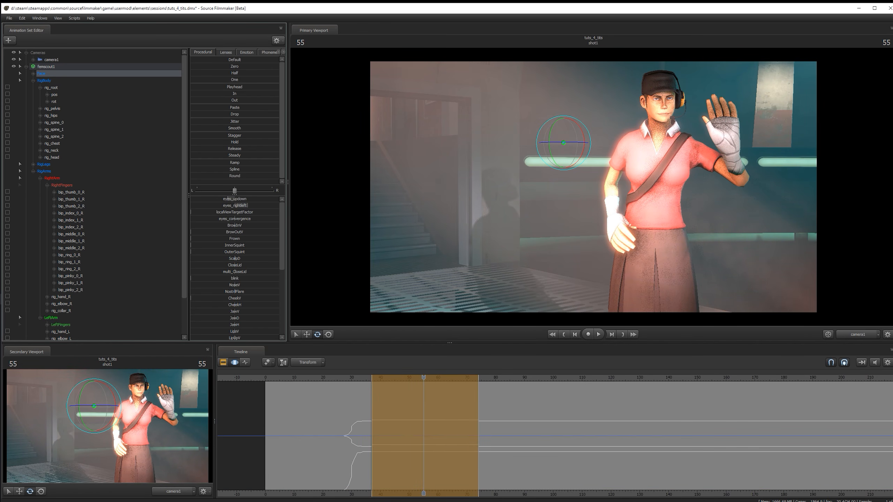
pyautogui.keyDown('shift'); pyautogui.scroll(3, 508, 451); pyautogui.keyUp('shift')
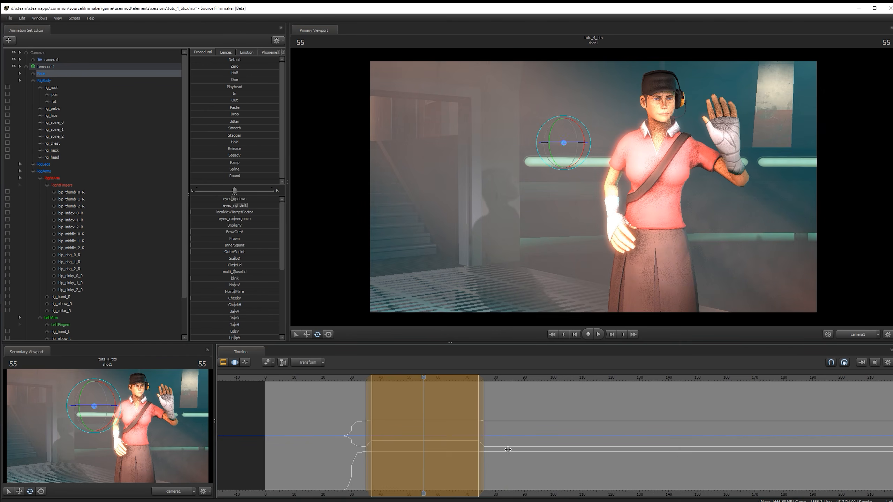
pyautogui.click(353, 376)
pyautogui.press('space')
pyautogui.click(513, 380)
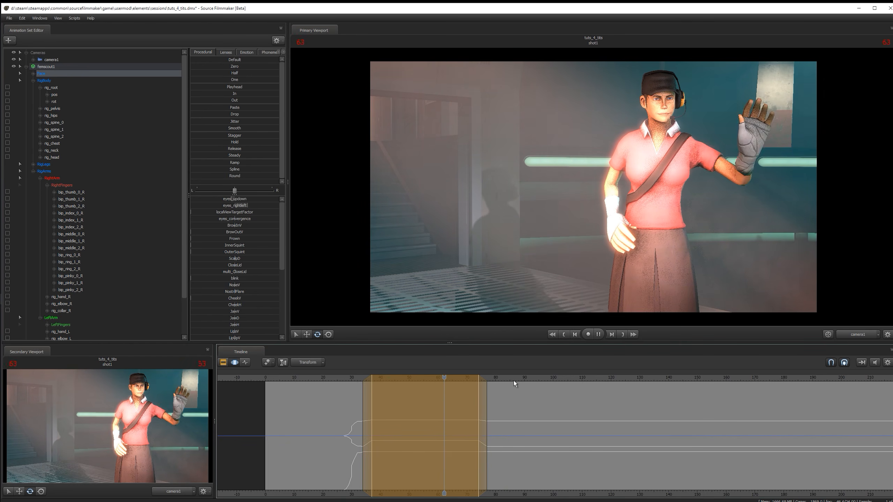
pyautogui.press('space')
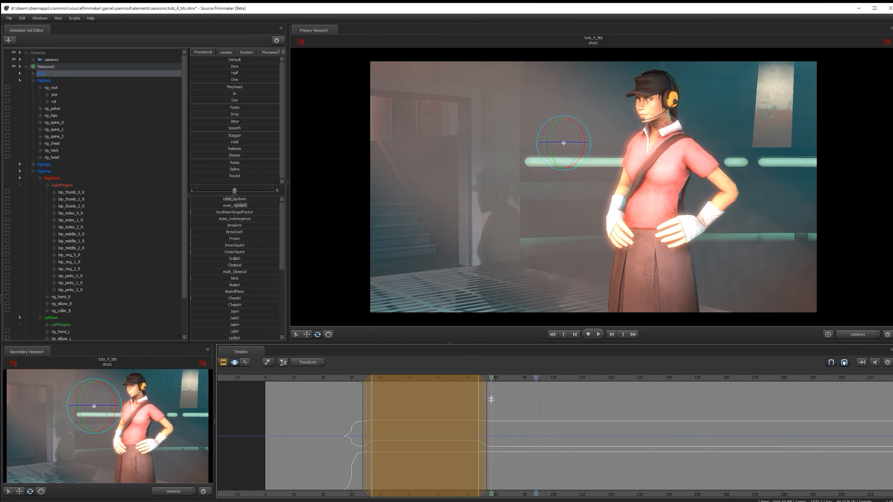
# Select the time range from frame 75 onward, adjust eyes_rightleft there with a short falloff, and play it back.
pyautogui.keyDown('shift'); pyautogui.moveTo(481, 400); pyautogui.dragTo(615, 395); pyautogui.keyUp('shift')
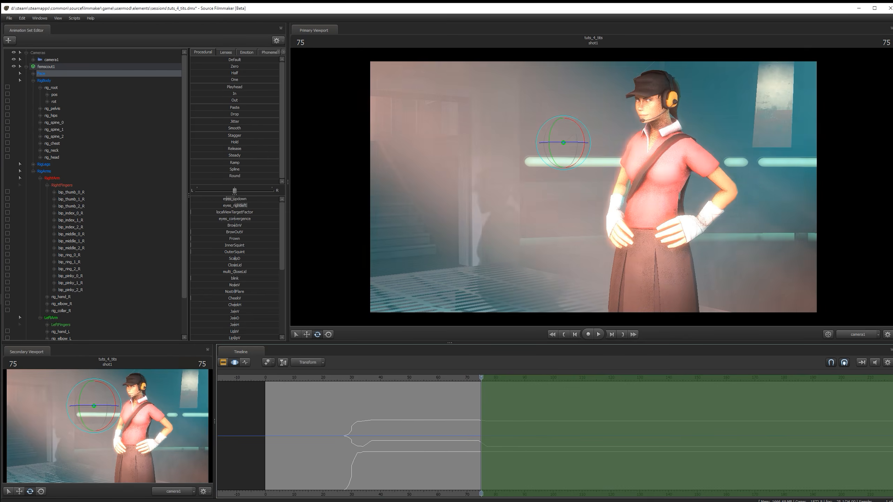
pyautogui.press('space')
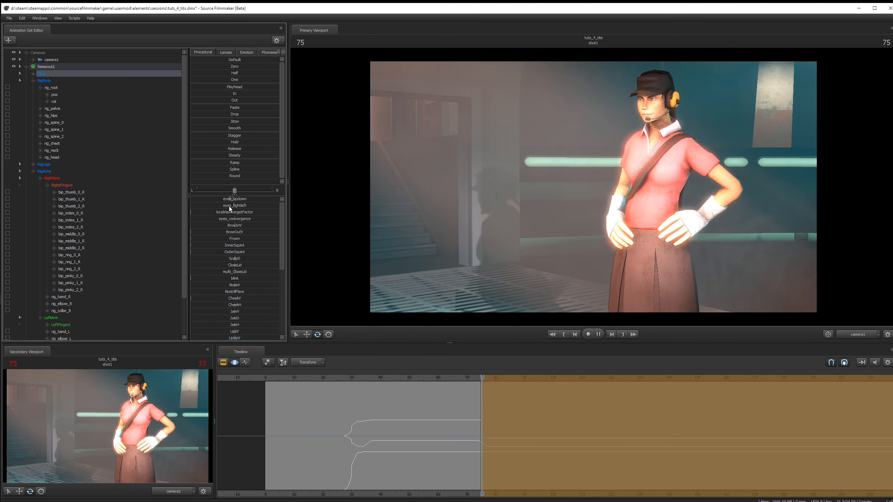
pyautogui.press('space')
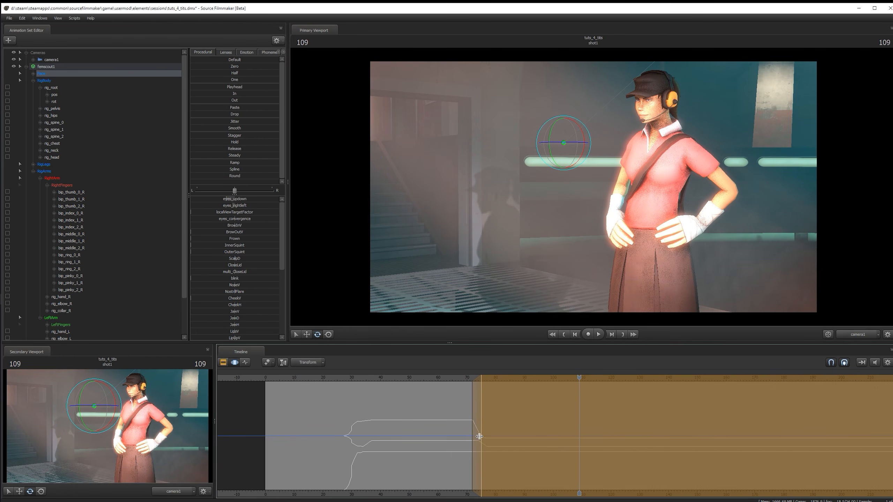
pyautogui.hotkey('ctrl', 's')
# Examine the face curves around frame 26 in the Motion Editor and Graph Editor, and play the animation from frame 26.
pyautogui.press('F2')
pyautogui.scroll(-4, 463, 373)
pyautogui.press('F3')
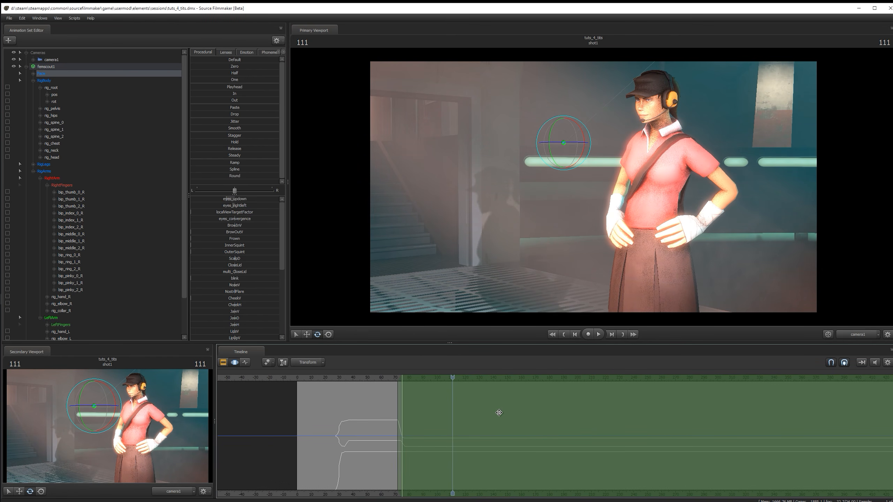
pyautogui.scroll(3, 487, 413)
pyautogui.click(261, 377)
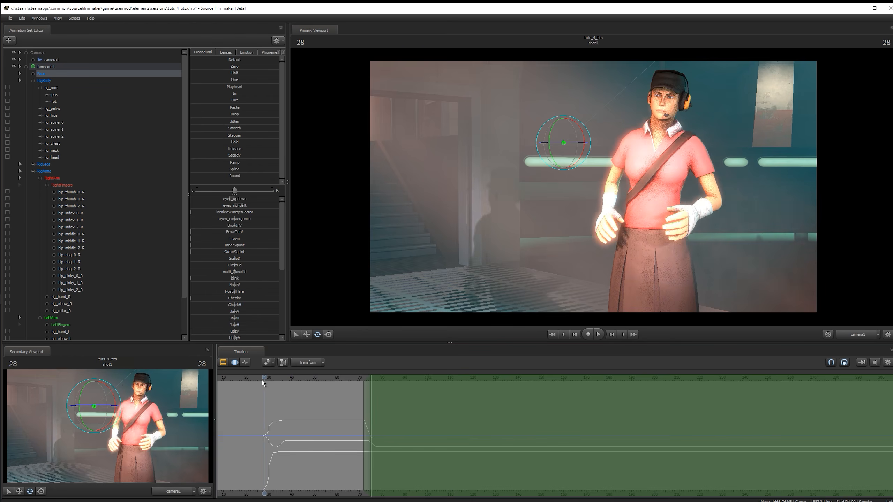
pyautogui.scroll(-3, 286, 432)
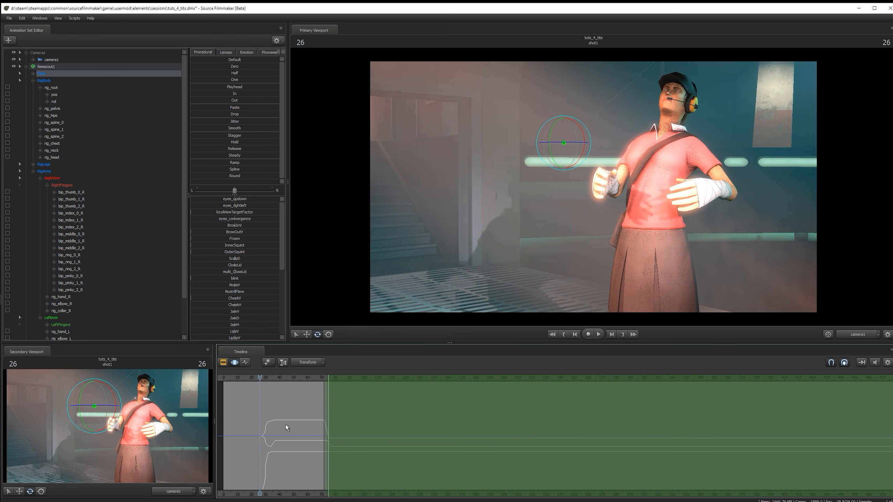
pyautogui.click(246, 363)
pyautogui.click(525, 377)
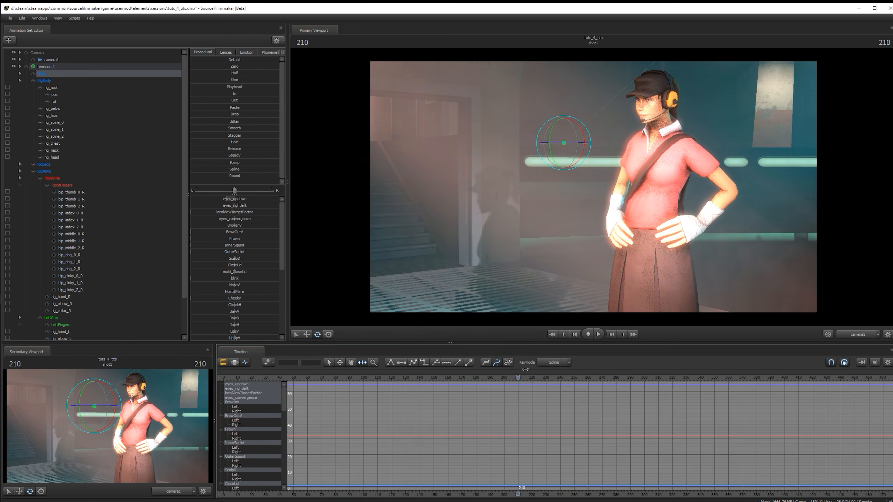
pyautogui.click(260, 377)
pyautogui.moveTo(319, 390); pyautogui.dragTo(573, 389, button='middle')
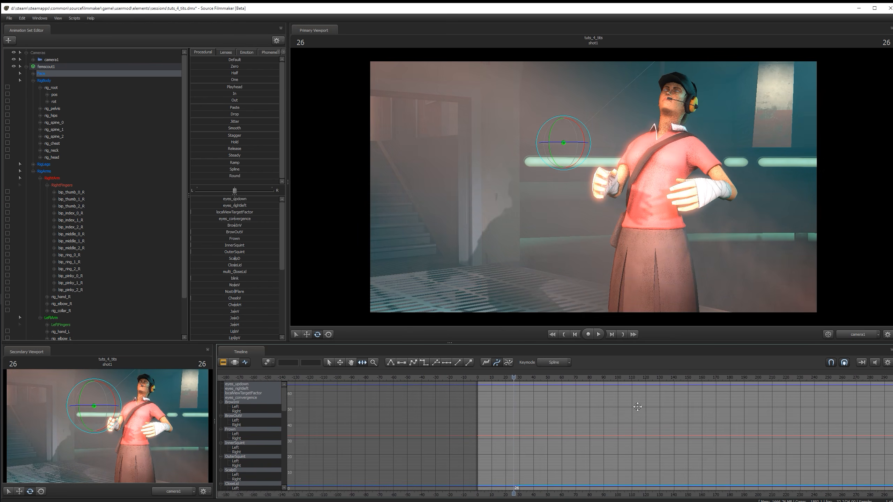
pyautogui.scroll(-3, 574, 389)
pyautogui.click(235, 362)
pyautogui.moveTo(501, 500); pyautogui.dragTo(442, 429, button='middle')
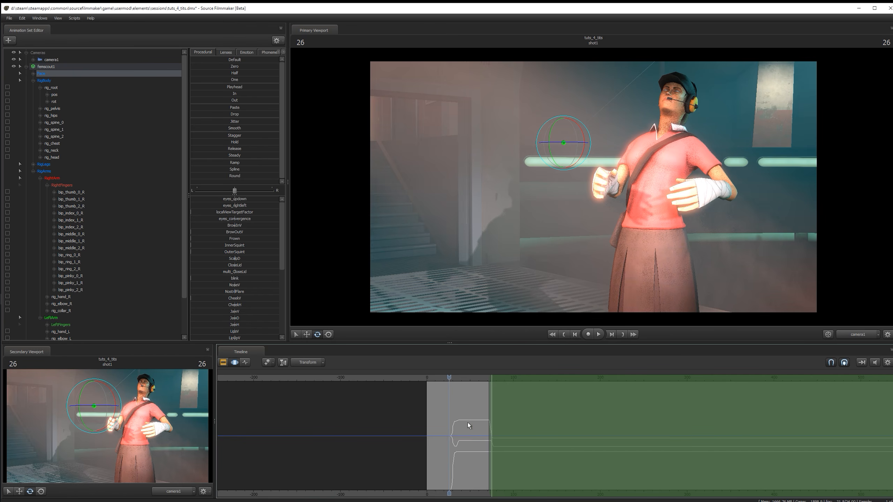
pyautogui.press('space')
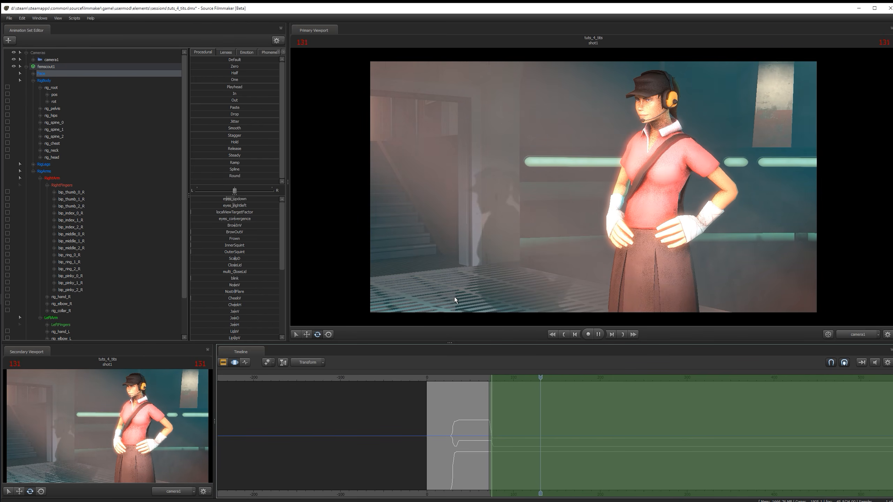
pyautogui.press('space')
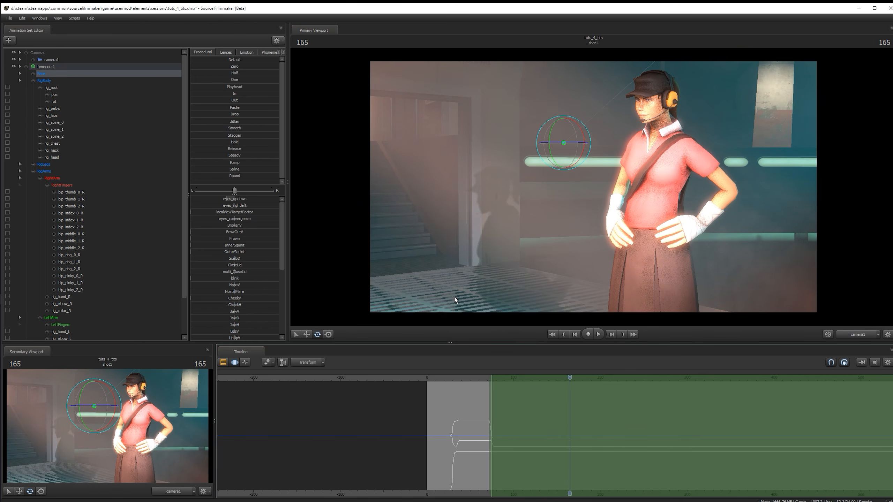
# Return to the Clip Editor and collapse femscout1's control groups.
pyautogui.click(223, 363)
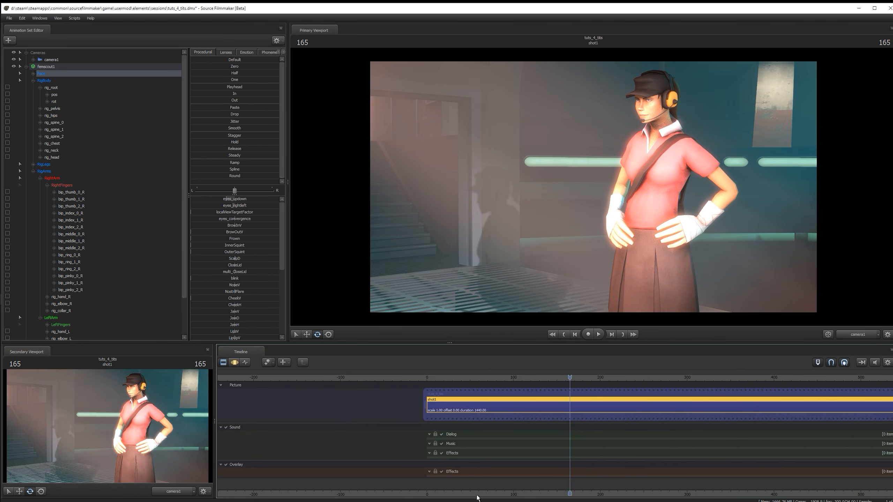
pyautogui.moveTo(477, 496); pyautogui.dragTo(348, 491)
pyautogui.click(33, 171)
pyautogui.click(26, 67)
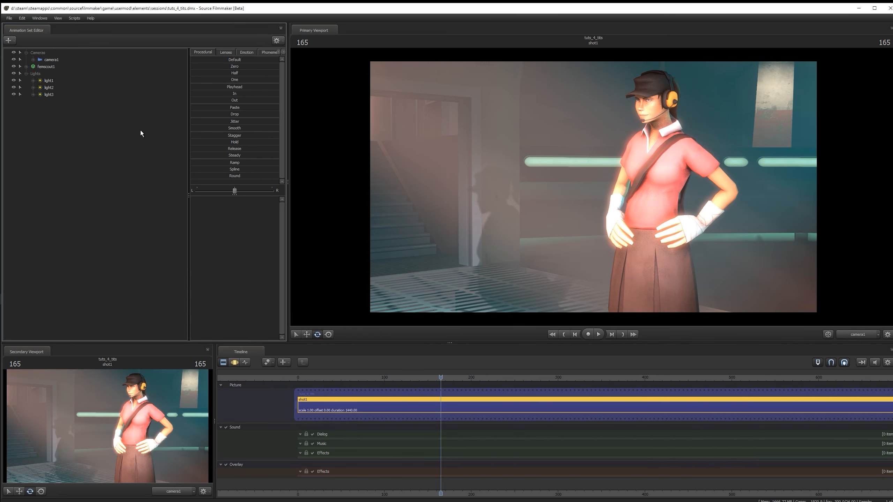
# View all of femscout1's curves in the Motion Editor, return to the Clip Editor and go to frame 8.
pyautogui.click(31, 68)
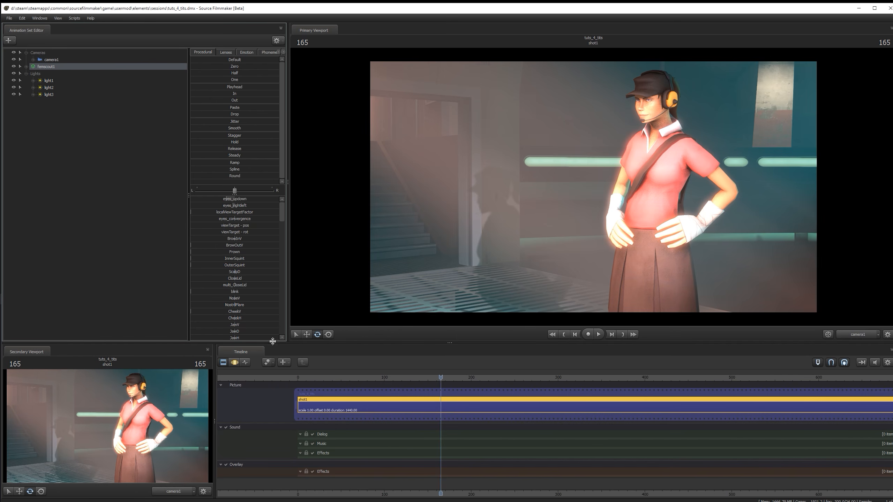
pyautogui.click(235, 363)
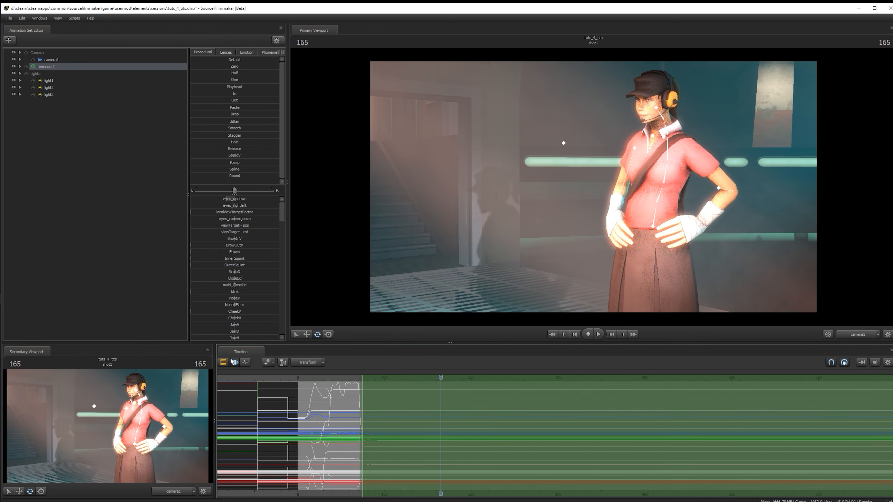
pyautogui.click(232, 362)
pyautogui.moveTo(296, 380); pyautogui.dragTo(304, 396)
# Copy the Cameras group's animation set.
pyautogui.rightClick(68, 199)
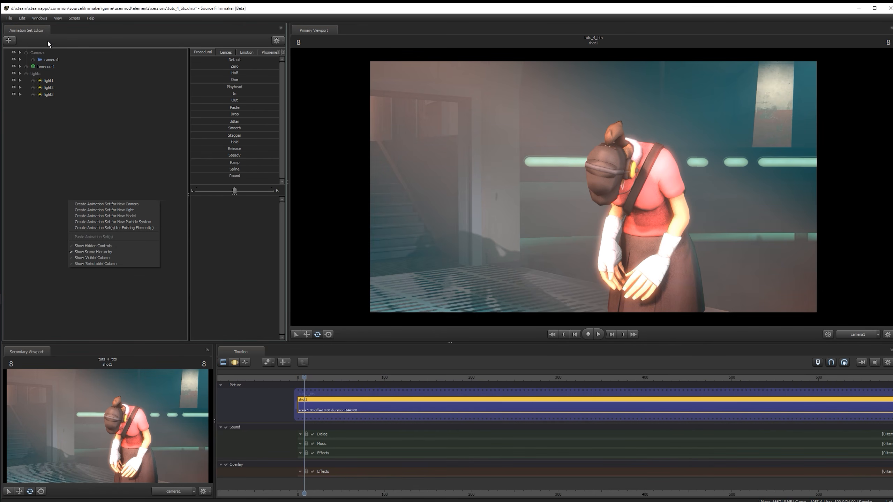
pyautogui.rightClick(50, 57)
pyautogui.click(115, 171)
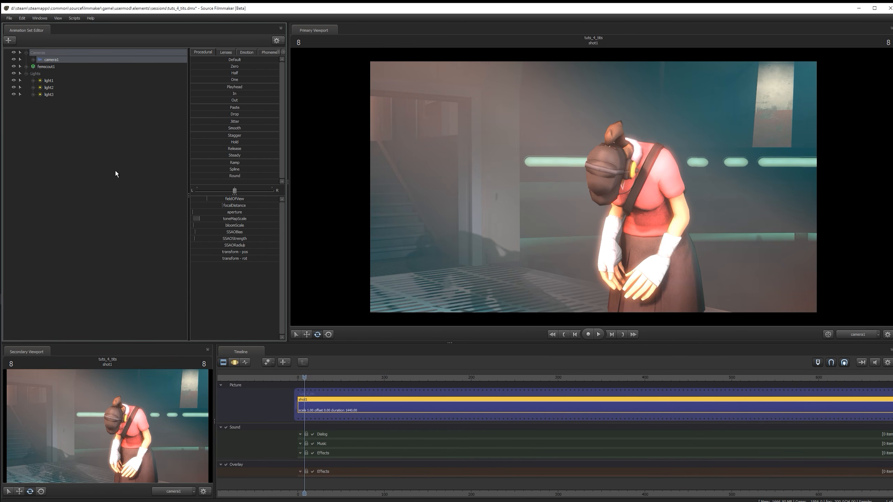
# Create an animation set for a new camera and move camera2 into the Cameras group.
pyautogui.rightClick(116, 173)
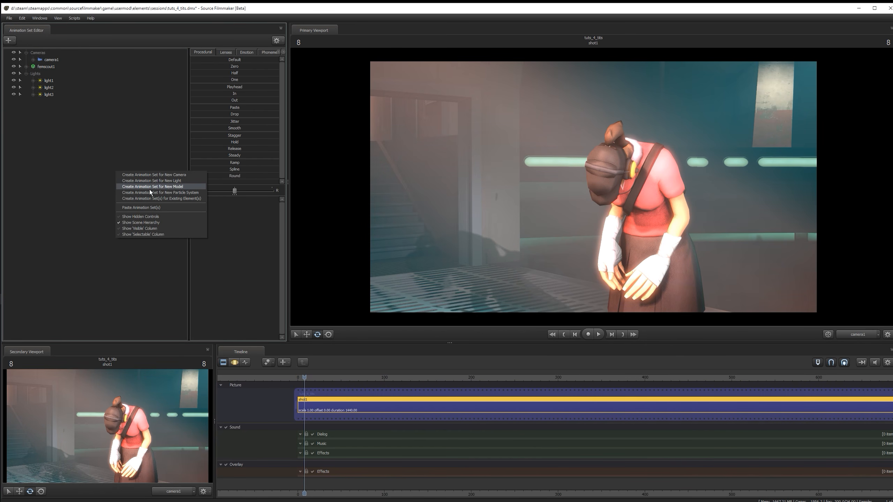
pyautogui.click(133, 175)
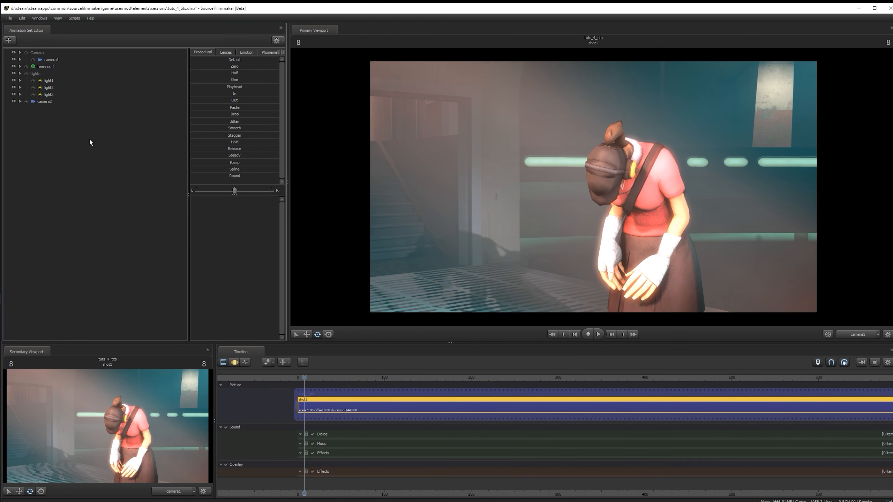
pyautogui.moveTo(60, 63); pyautogui.dragTo(52, 51)
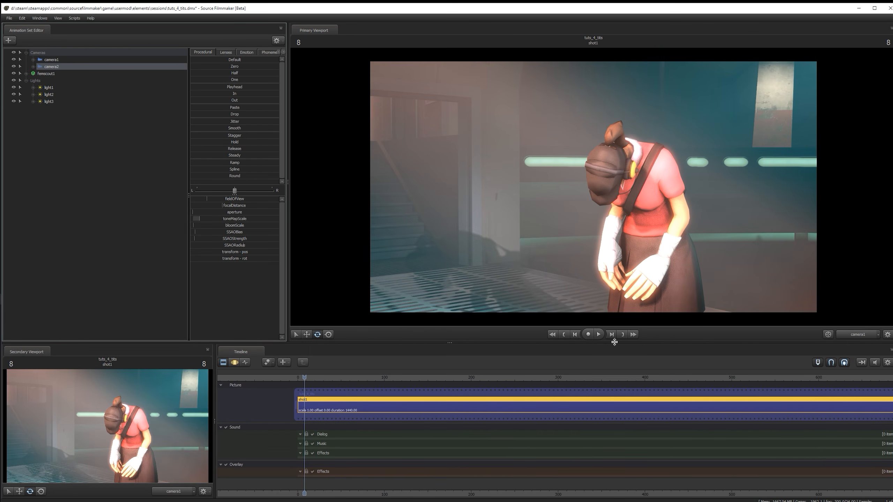
# Make camera2 the scene camera and have it selected in the Animation Set Editor.
pyautogui.click(876, 336)
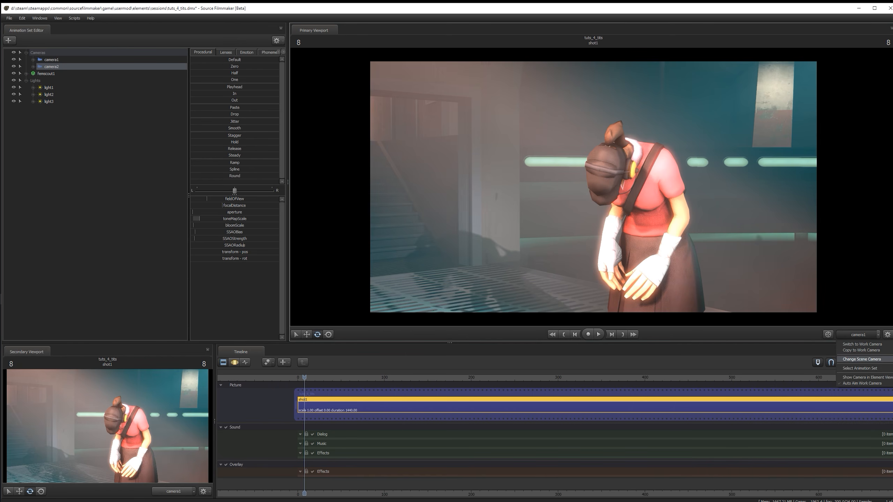
pyautogui.click(892, 365)
pyautogui.click(62, 68)
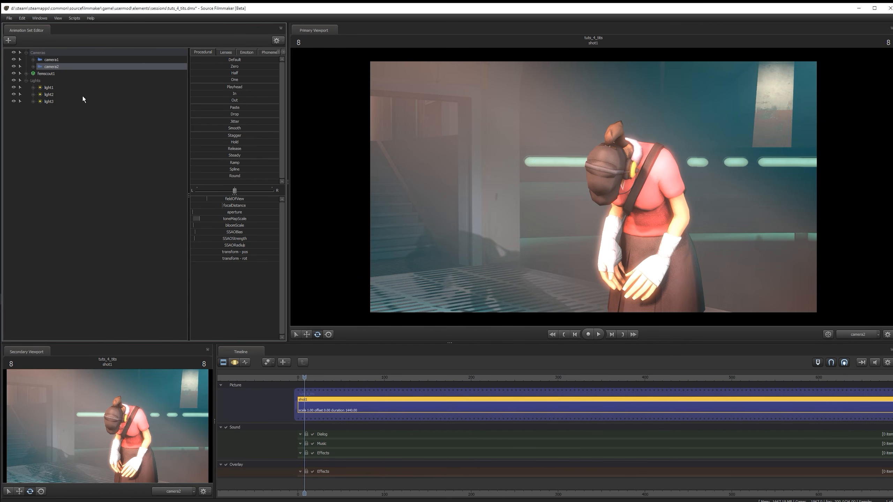
# In the Motion Editor, narrow camera2's fieldOfView and aim it at the Scout's head and upper body.
pyautogui.click(234, 363)
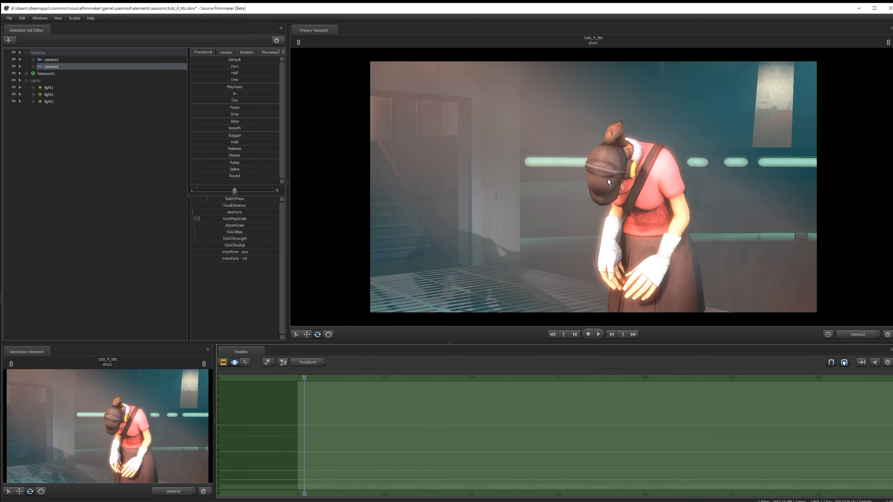
pyautogui.moveTo(226, 198); pyautogui.dragTo(195, 199)
pyautogui.moveTo(591, 176); pyautogui.dragTo(590, 176)
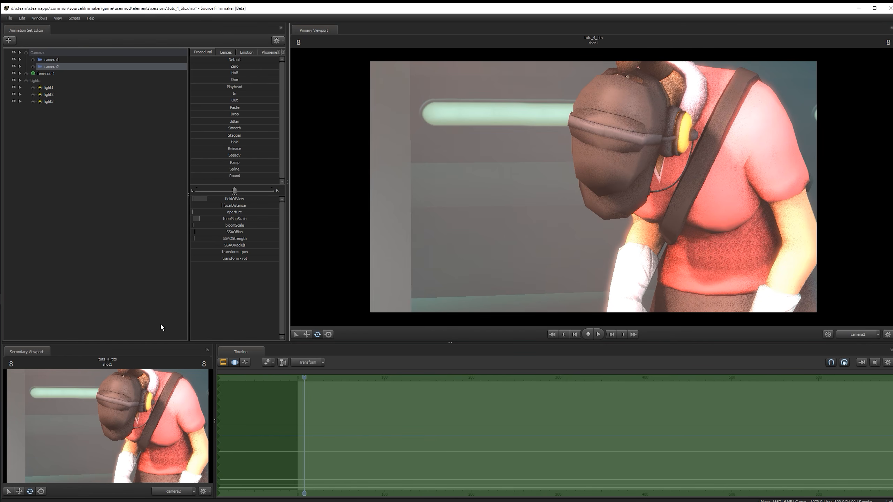
# In the Graph Editor, key camera2's framing of the Scout at frame 8 and around frames 17 and 32.
pyautogui.click(245, 363)
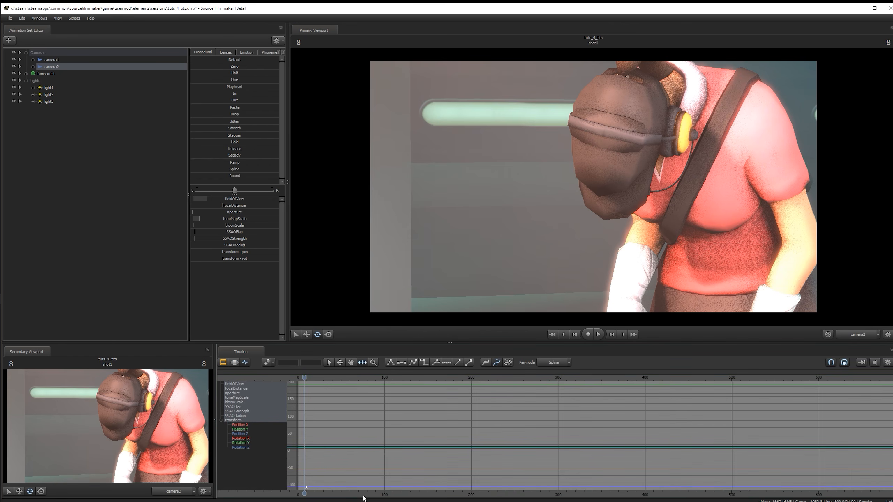
pyautogui.moveTo(552, 154); pyautogui.dragTo(592, 187)
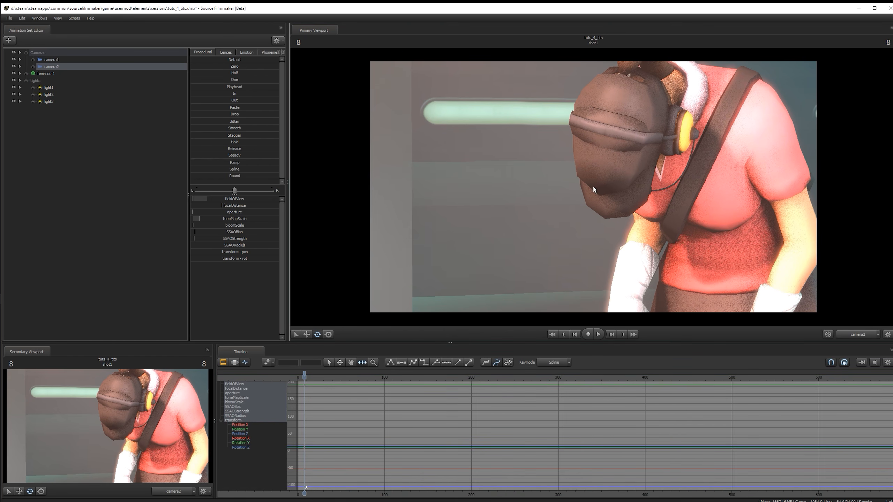
pyautogui.press('space')
pyautogui.press('space')
pyautogui.moveTo(733, 251); pyautogui.dragTo(593, 187)
pyautogui.moveTo(311, 379)
pyautogui.mouseDown()
pyautogui.moveTo(303, 378)
pyautogui.moveTo(325, 386)
pyautogui.mouseUp()
pyautogui.moveTo(527, 246); pyautogui.dragTo(506, 288)
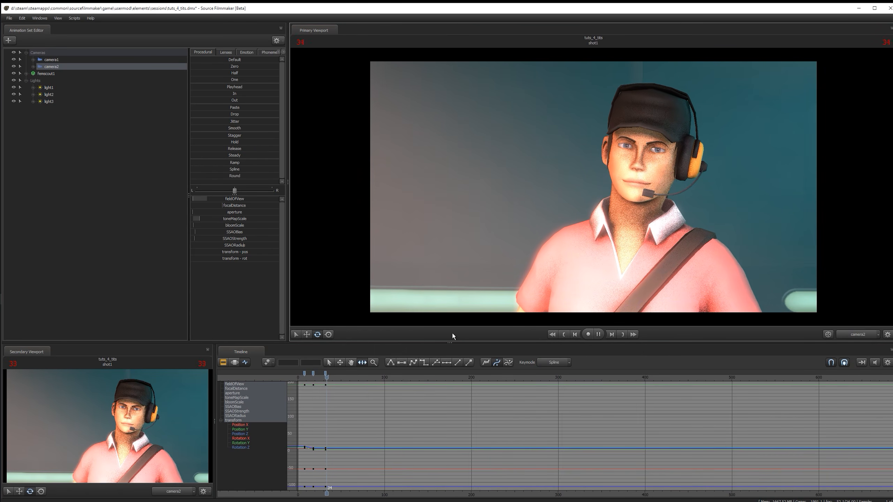
# Key further camera2 framings around frames 43 and 51, widening the fieldOfView slightly.
pyautogui.moveTo(325, 378); pyautogui.dragTo(335, 378)
pyautogui.moveTo(562, 281); pyautogui.dragTo(282, 244)
pyautogui.moveTo(215, 202); pyautogui.dragTo(219, 201)
pyautogui.moveTo(335, 377); pyautogui.dragTo(343, 377)
pyautogui.click(492, 253)
pyautogui.moveTo(492, 253); pyautogui.dragTo(508, 270)
# Reframe camera2 on the Scout at frame 71 and shortly after, and play and scrub through the camera move.
pyautogui.moveTo(342, 378); pyautogui.dragTo(359, 378)
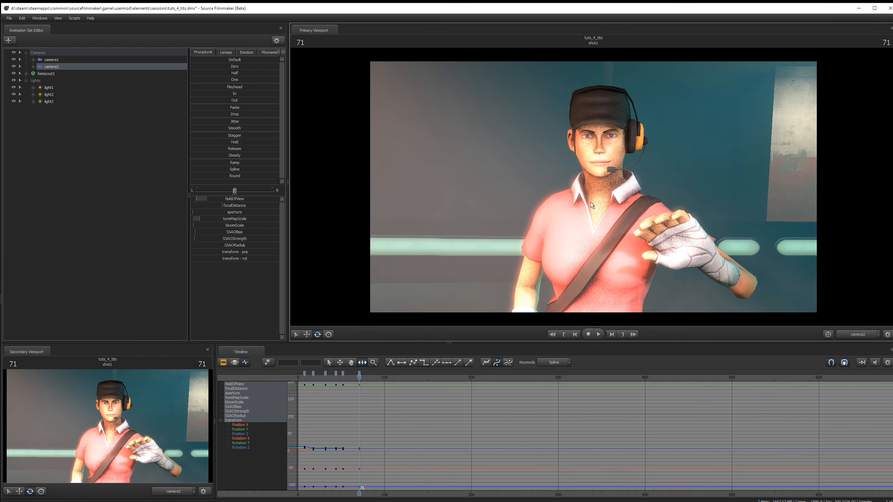
pyautogui.press('space')
pyautogui.press('space')
pyautogui.moveTo(594, 198); pyautogui.dragTo(418, 206)
pyautogui.press('space')
pyautogui.press('space')
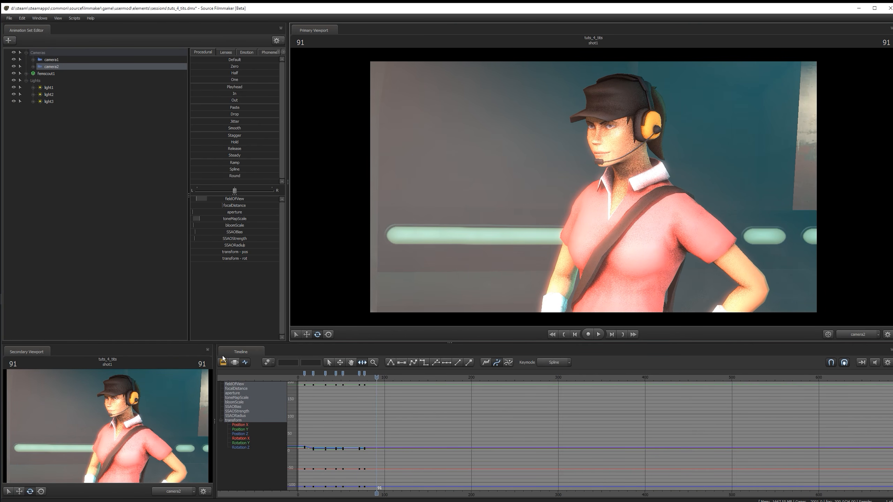
pyautogui.moveTo(306, 380); pyautogui.dragTo(332, 399)
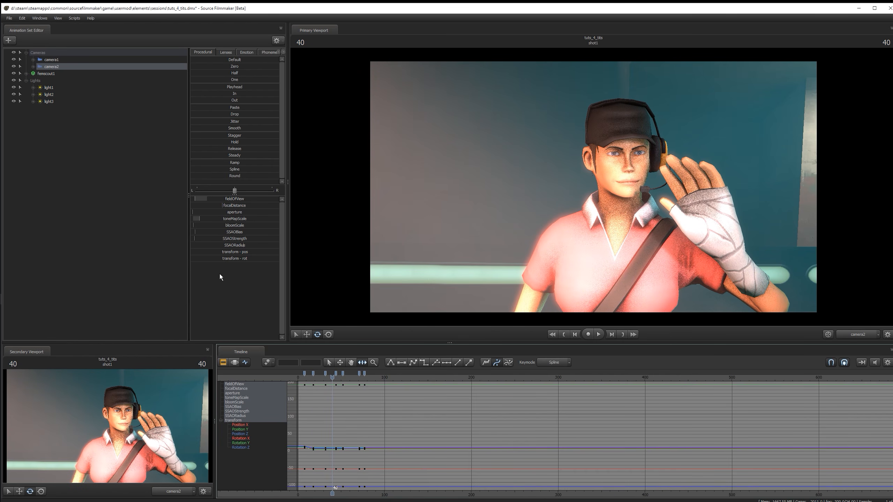
# In the Motion Editor at frame 30, set camera2's focalDistance to about 131.5 and raise its aperture for depth of field.
pyautogui.click(234, 363)
pyautogui.moveTo(324, 376)
pyautogui.mouseDown()
pyautogui.moveTo(310, 376)
pyautogui.moveTo(336, 375)
pyautogui.moveTo(322, 374)
pyautogui.mouseUp()
pyautogui.moveTo(236, 206); pyautogui.dragTo(249, 206)
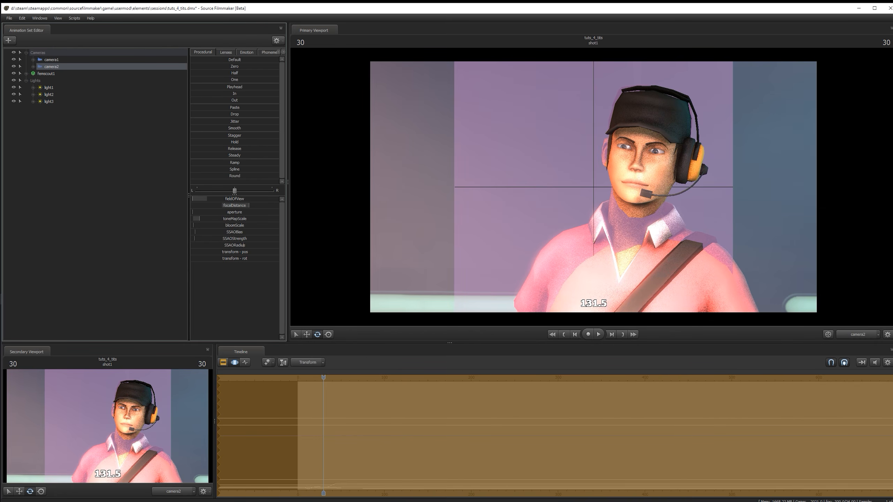
pyautogui.moveTo(249, 205)
pyautogui.mouseDown()
pyautogui.moveTo(258, 207)
pyautogui.moveTo(228, 213)
pyautogui.moveTo(261, 213)
pyautogui.mouseUp()
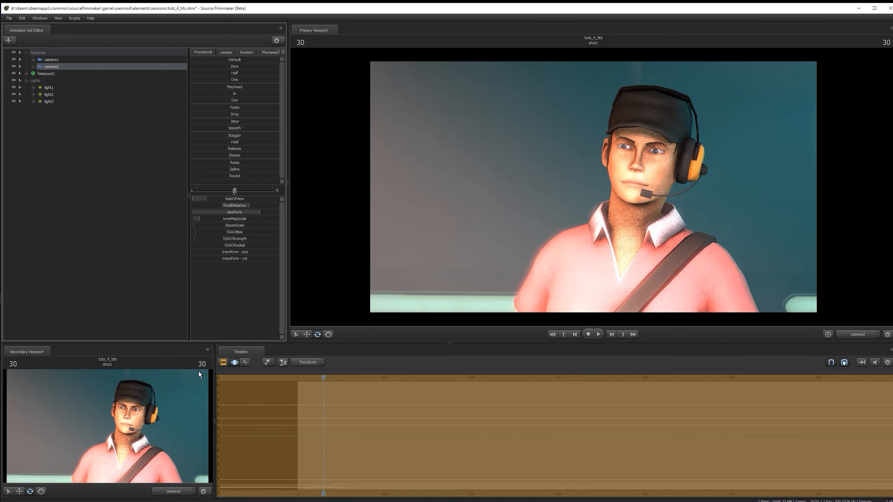
# Examine the depth of field in the Clip Editor by playing the shot and stopping at frame 56.
pyautogui.click(223, 362)
pyautogui.press('space')
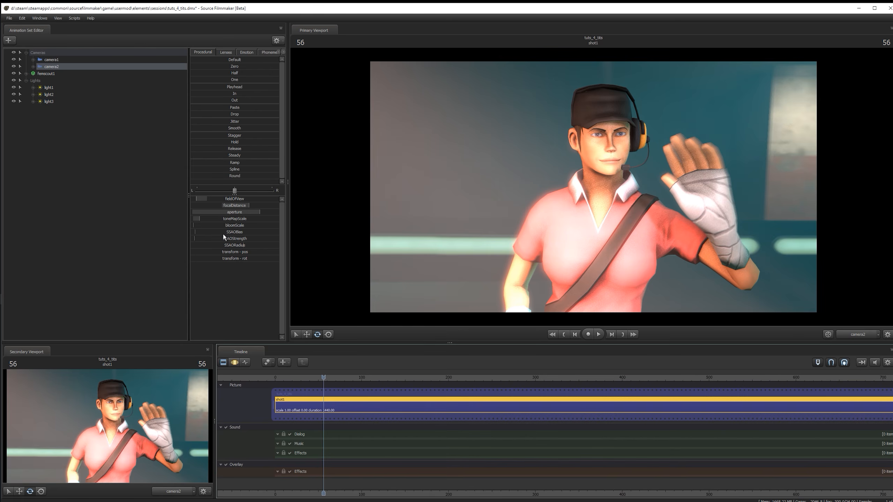
pyautogui.rightClick(470, 162)
pyautogui.click(460, 165)
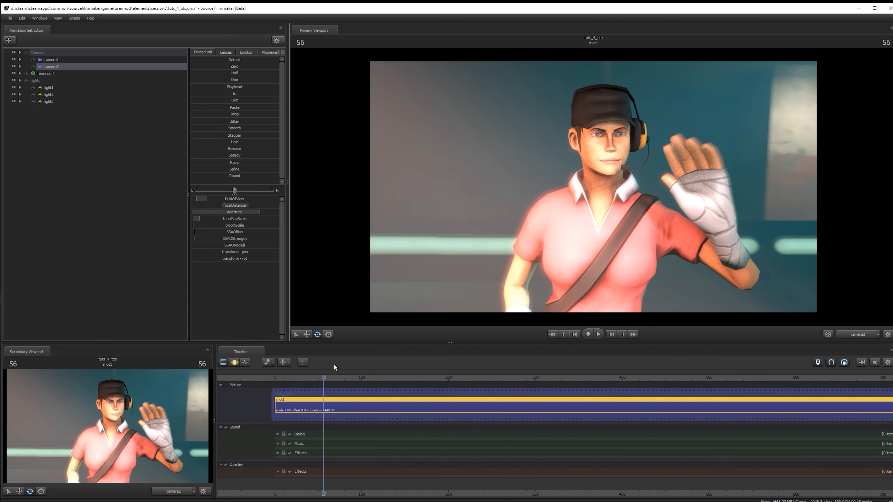
# Raise camera2's SSAOBias, SSAOStrength and SSAORadius in the Motion Editor.
pyautogui.moveTo(322, 494); pyautogui.dragTo(301, 489)
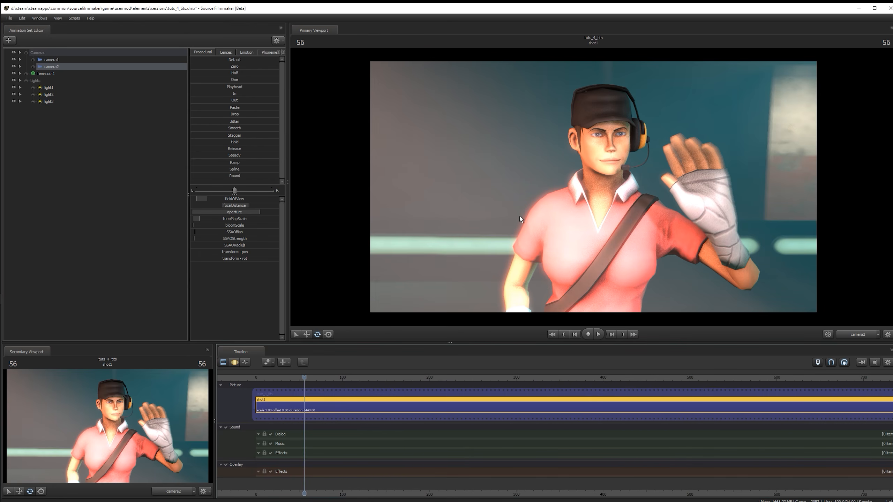
pyautogui.click(232, 363)
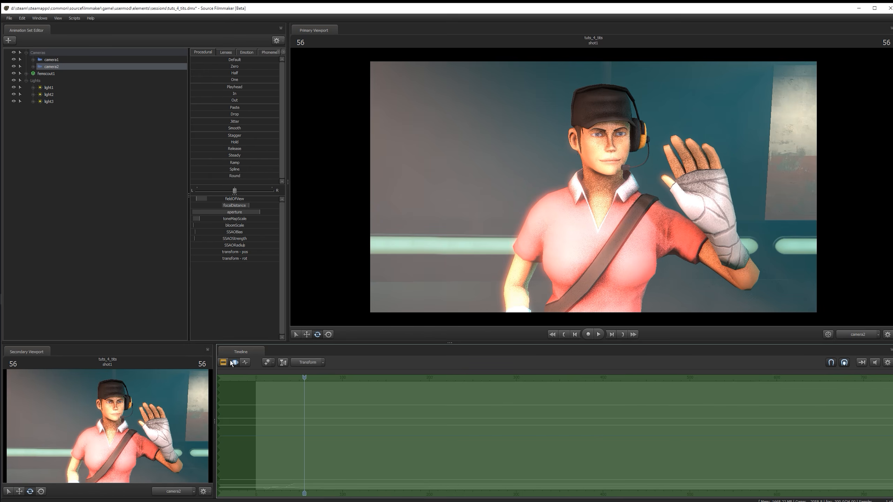
pyautogui.moveTo(220, 239)
pyautogui.mouseDown()
pyautogui.moveTo(259, 233)
pyautogui.moveTo(210, 232)
pyautogui.moveTo(207, 245)
pyautogui.moveTo(265, 245)
pyautogui.moveTo(204, 245)
pyautogui.moveTo(215, 245)
pyautogui.mouseUp()
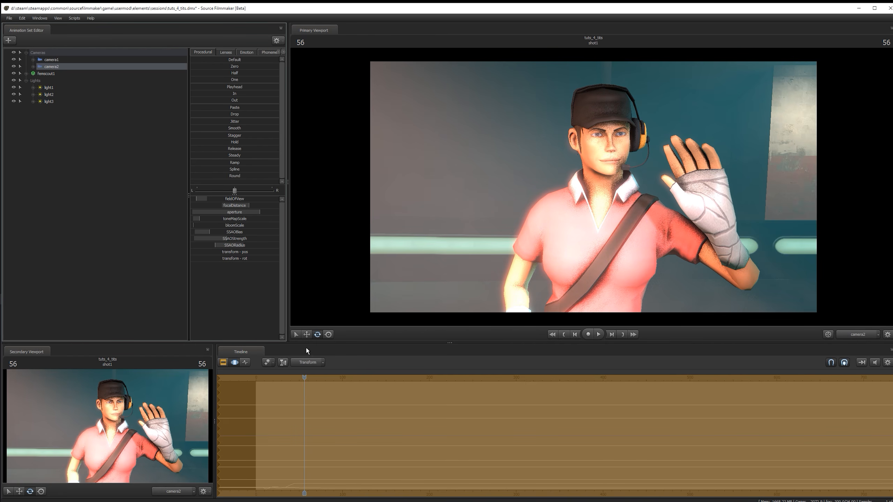
# Return to the Clip Editor and split the shot at frame 84.
pyautogui.click(223, 363)
pyautogui.moveTo(264, 380); pyautogui.dragTo(328, 389)
pyautogui.press('b')
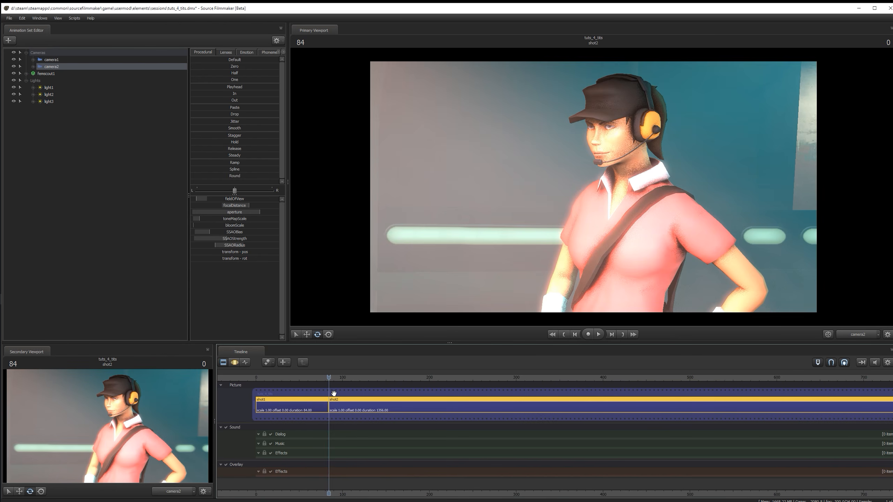
# Select shot2 at frame 91 and change its scene camera to camera1.
pyautogui.click(334, 379)
pyautogui.click(348, 386)
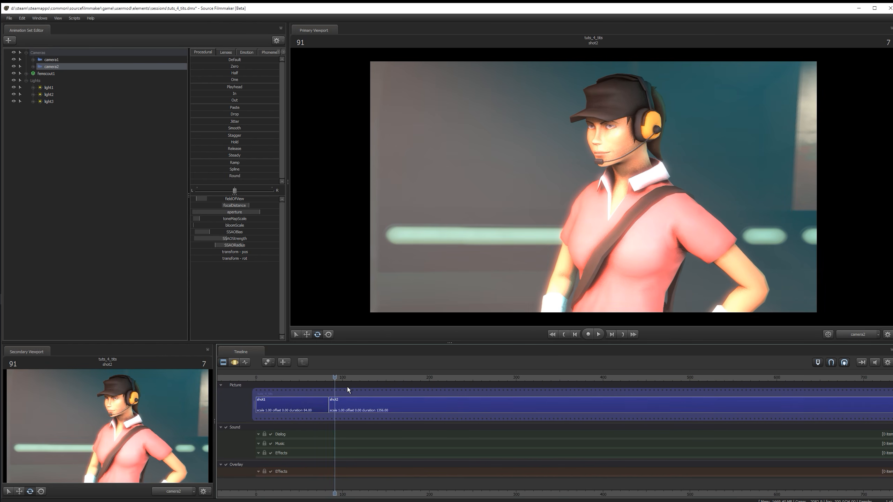
pyautogui.click(349, 402)
pyautogui.click(877, 334)
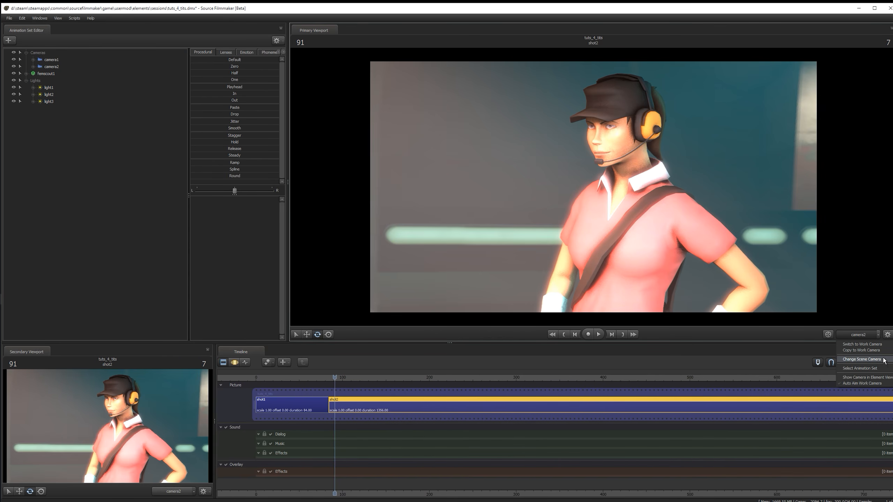
pyautogui.click(891, 359)
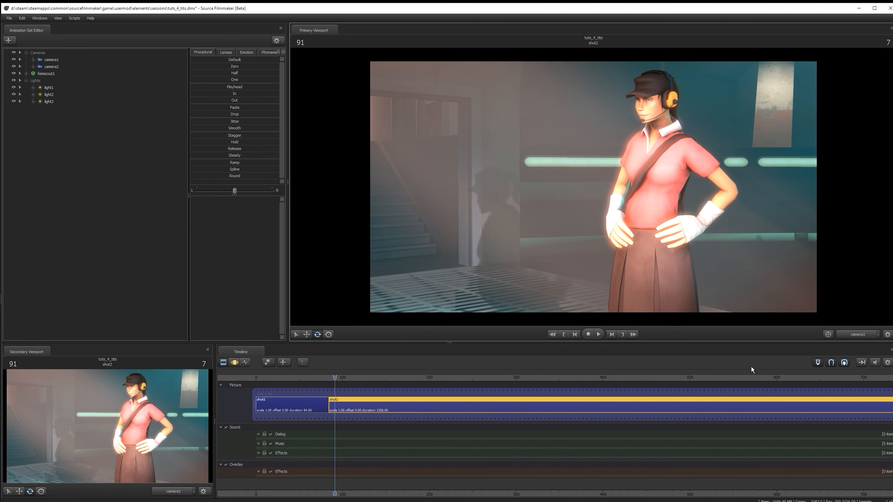
# Play the sequence from near the start of shot1 across the cut into shot2.
pyautogui.moveTo(279, 377); pyautogui.dragTo(257, 378)
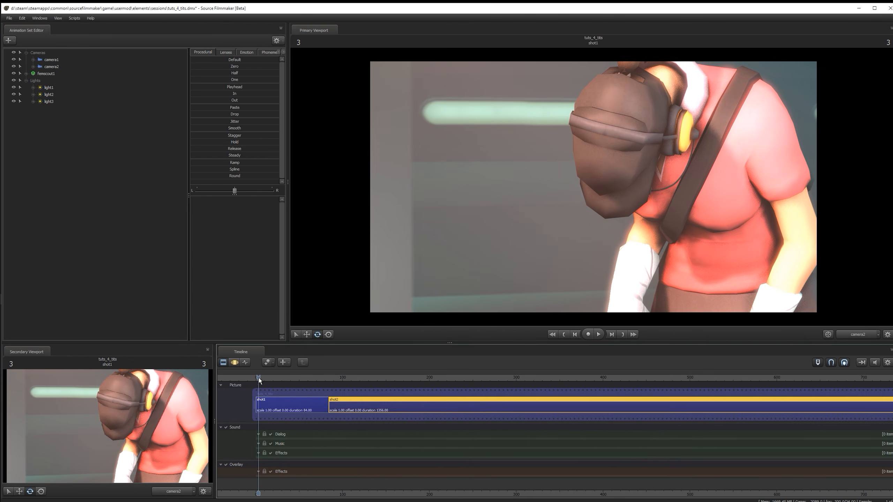
pyautogui.click(267, 386)
pyautogui.press('space')
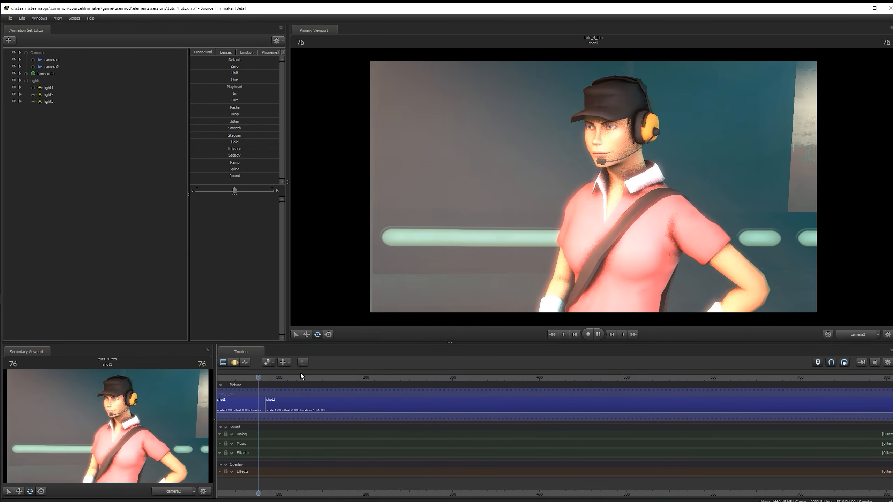
pyautogui.press('space')
# Open shot2 in the Graph Editor and select the Scout's rig_spine_0 at frame 87 to show its curves.
pyautogui.click(334, 406)
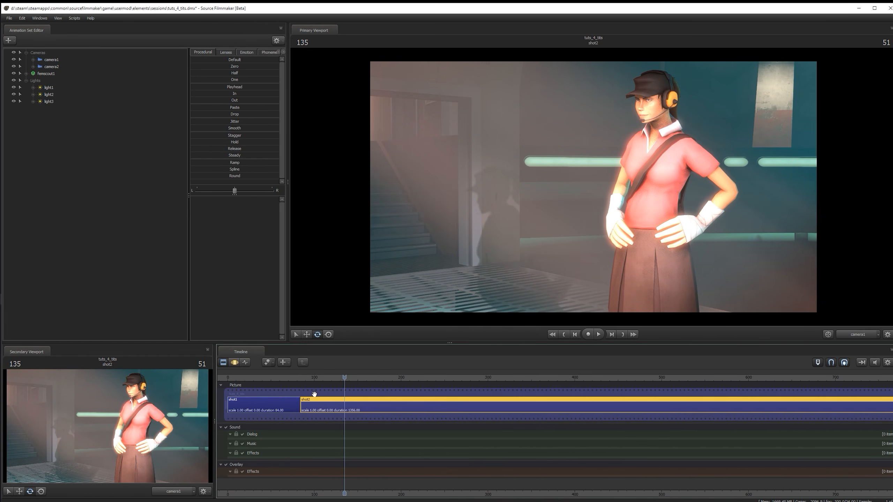
pyautogui.click(234, 363)
pyautogui.click(245, 362)
pyautogui.moveTo(344, 378); pyautogui.dragTo(300, 381)
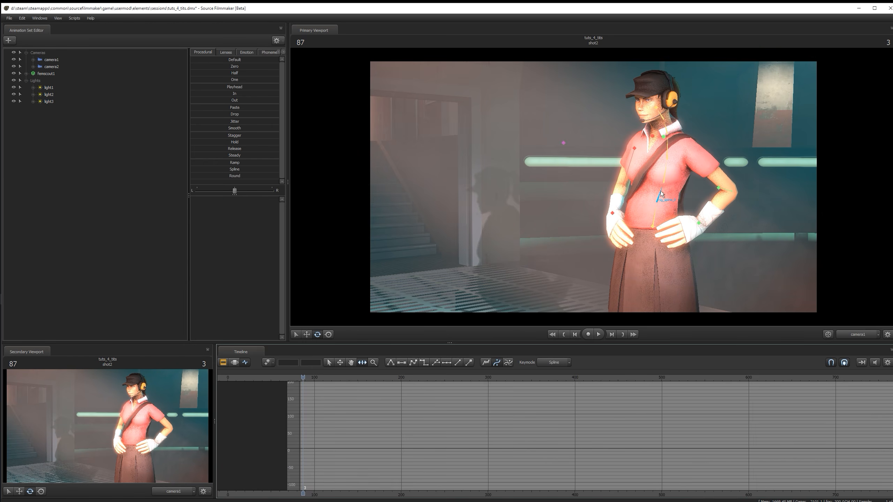
pyautogui.click(660, 191)
pyautogui.moveTo(410, 492); pyautogui.dragTo(490, 467, button='middle')
pyautogui.scroll(5, 435, 416)
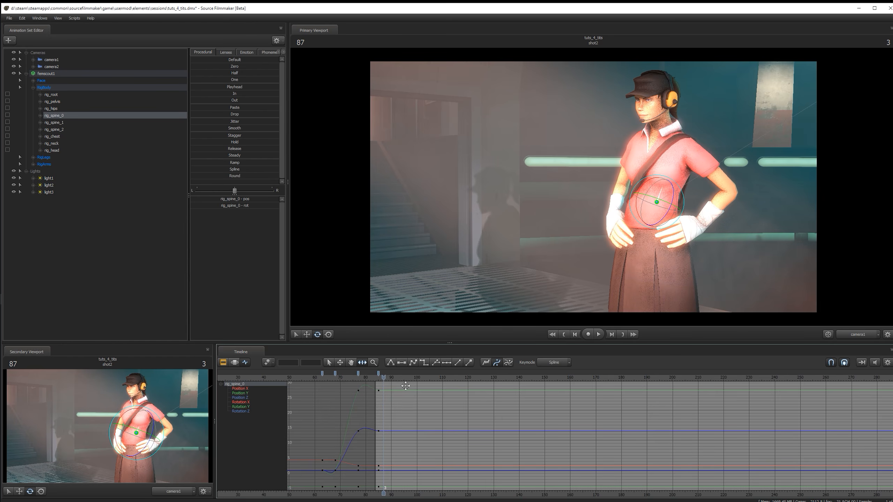
# Advance to frame 102 and select rig_spine_1 on the Scout.
pyautogui.press('Right')
pyautogui.press('Right')
pyautogui.press('Right')
pyautogui.press('Right')
pyautogui.press('Right')
pyautogui.press('Right')
pyautogui.press('Right')
pyautogui.press('Right')
pyautogui.press('Right')
pyautogui.press('Right')
pyautogui.press('Right')
pyautogui.press('Right')
pyautogui.press('Right')
pyautogui.press('Right')
pyautogui.press('Right')
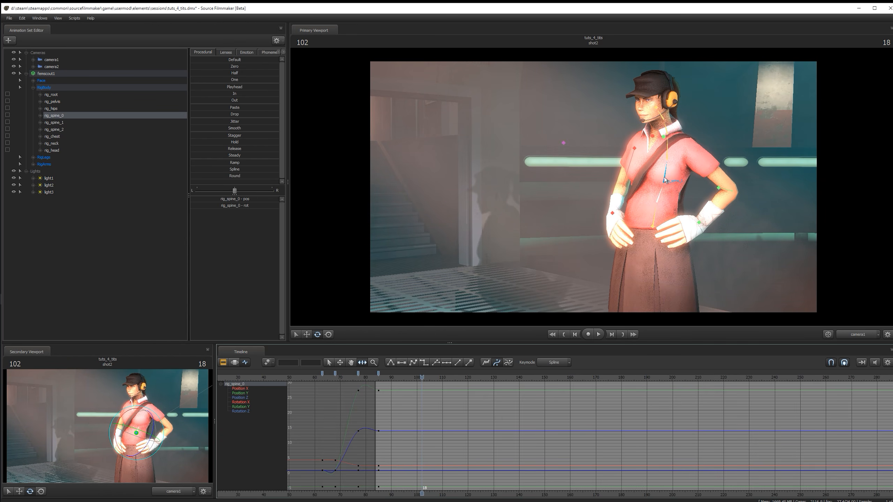
pyautogui.click(663, 180)
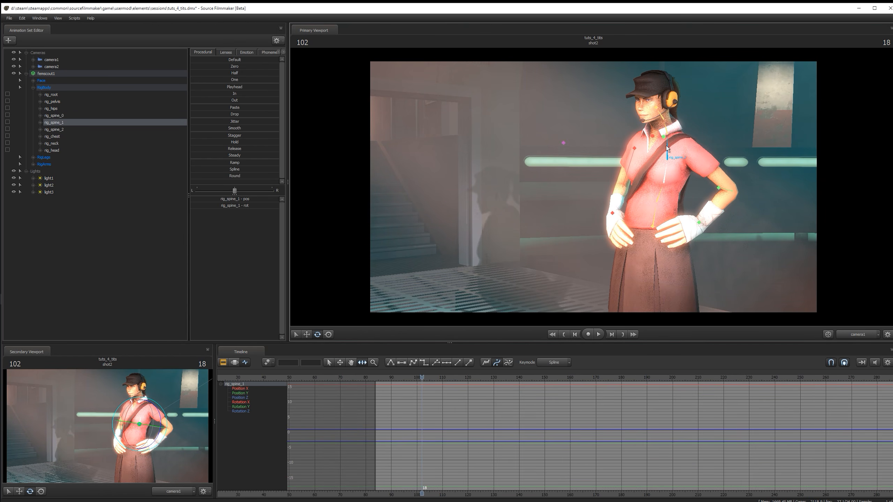
# Try keying rig_chest at frame 102, undo the key, and reselect rig_spine_1.
pyautogui.click(664, 135)
pyautogui.press('m')
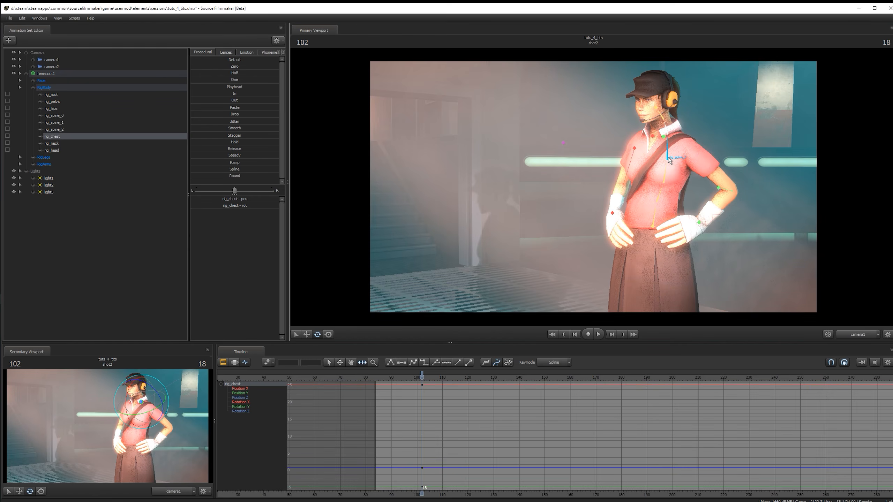
pyautogui.hotkey('ctrl', 'z')
pyautogui.click(665, 169)
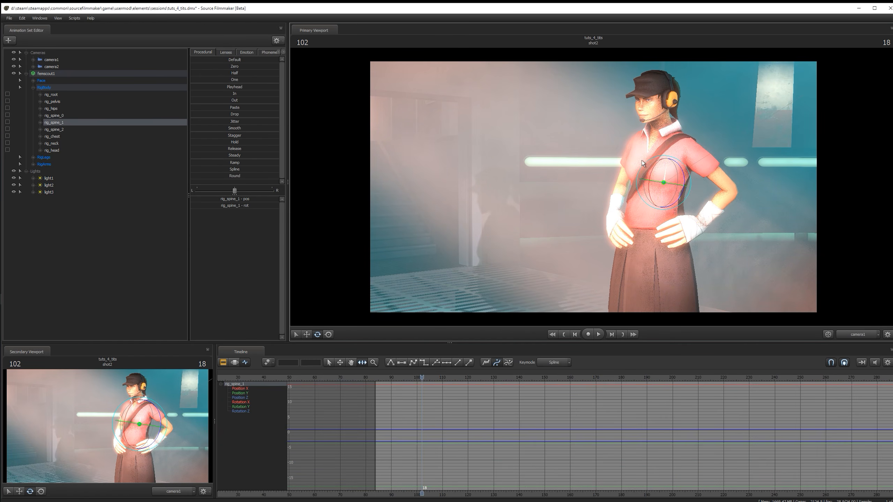
# Key small rotations of rig_spine_1 at frames 102, 146, 201 and 249 so the Scout's torso sways through shot2.
pyautogui.moveTo(651, 174); pyautogui.dragTo(653, 171)
pyautogui.moveTo(422, 377); pyautogui.dragTo(534, 372)
pyautogui.moveTo(651, 168); pyautogui.dragTo(650, 172)
pyautogui.moveTo(534, 377); pyautogui.dragTo(674, 376)
pyautogui.moveTo(653, 175); pyautogui.dragTo(651, 172)
pyautogui.click(797, 375)
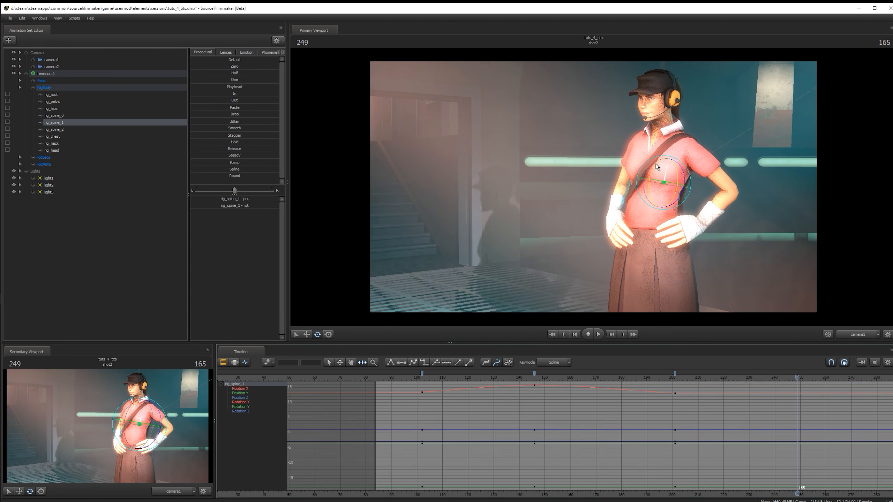
pyautogui.moveTo(656, 164); pyautogui.dragTo(653, 170)
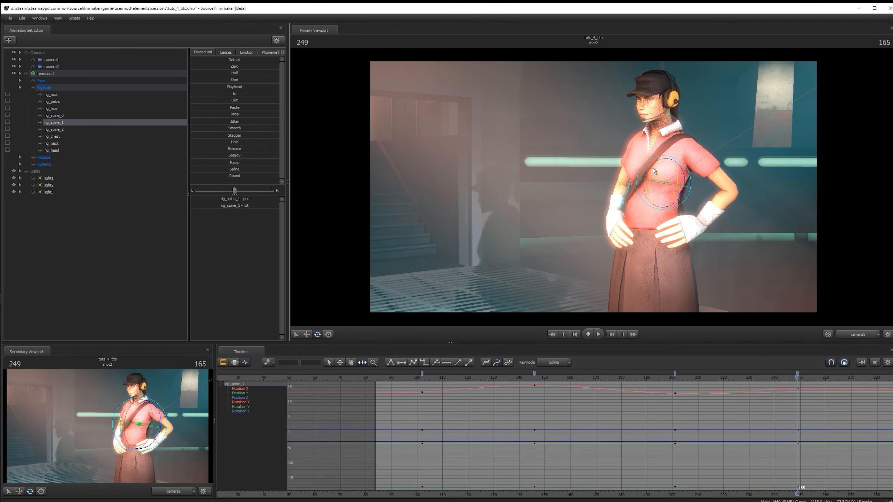
# Play back shot2 from frame 84 to check the spine motion, and play it again in the Motion Editor.
pyautogui.click(409, 376)
pyautogui.click(376, 376)
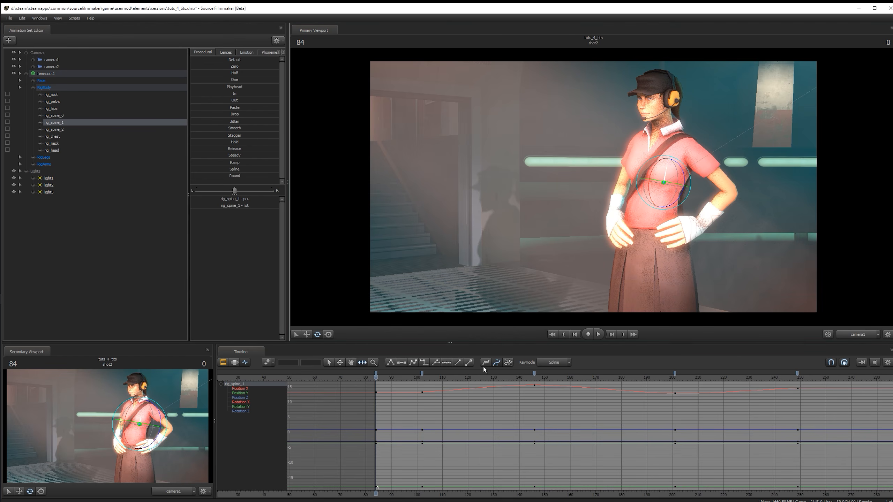
pyautogui.press('space')
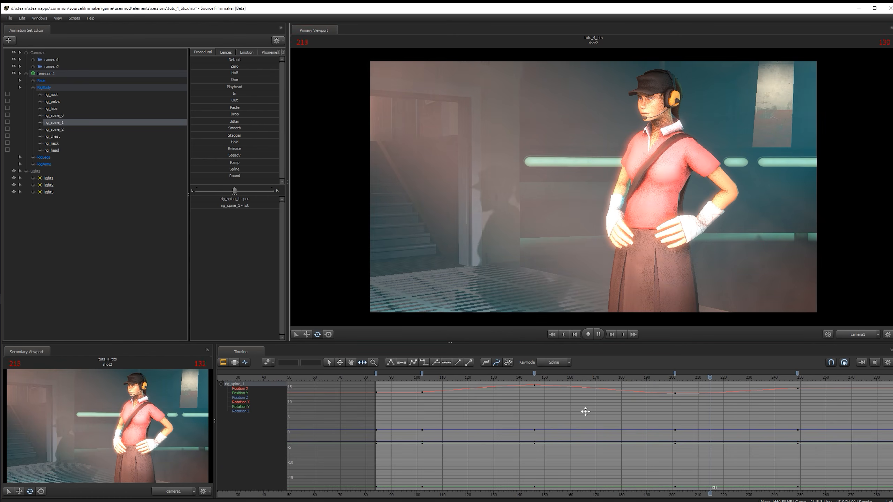
pyautogui.press('space')
pyautogui.click(235, 362)
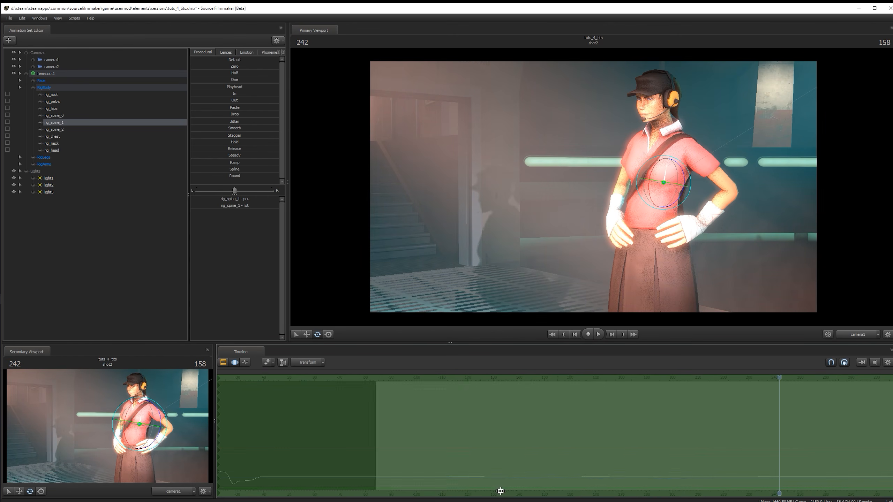
pyautogui.moveTo(729, 456); pyautogui.dragTo(623, 435)
pyautogui.press('space')
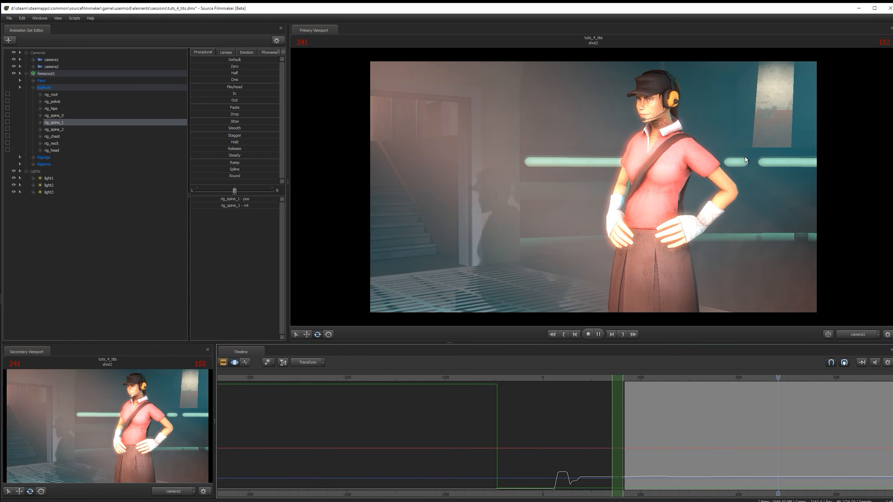
pyautogui.press('space')
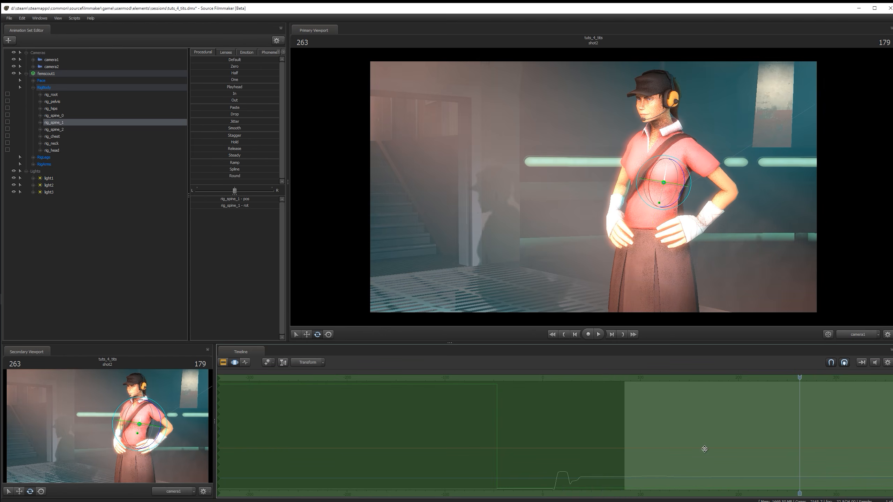
# In the Clip Editor, cut shot2 at frame 198 and delete the shot after the cut.
pyautogui.click(223, 362)
pyautogui.moveTo(669, 494); pyautogui.dragTo(470, 476, button='middle')
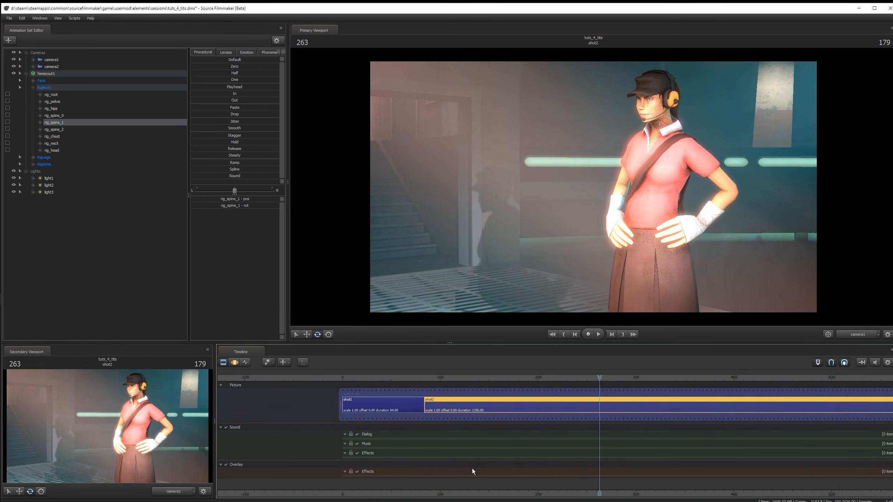
pyautogui.moveTo(551, 376)
pyautogui.mouseDown()
pyautogui.moveTo(533, 379)
pyautogui.moveTo(578, 380)
pyautogui.moveTo(481, 382)
pyautogui.moveTo(536, 384)
pyautogui.mouseUp()
pyautogui.press('b')
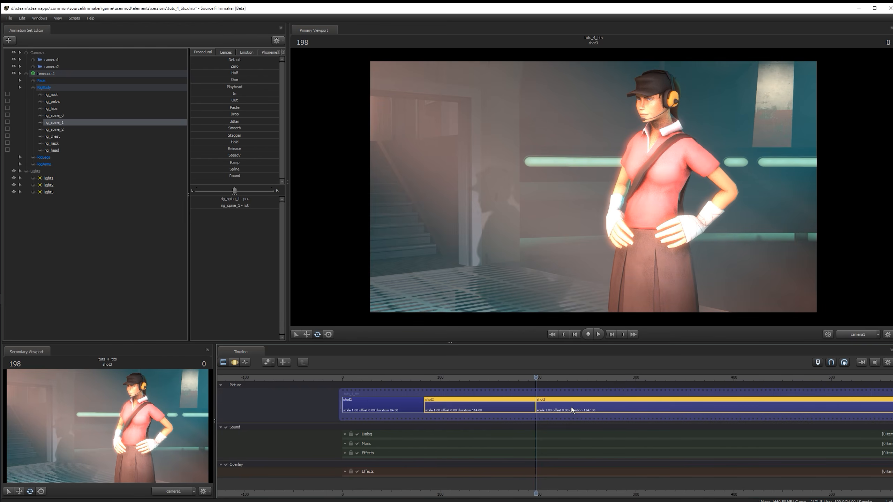
pyautogui.click(572, 404)
pyautogui.press('Delete')
# Trim the sequence's end to the end of shot2, return to frame 5 and save the session.
pyautogui.scroll(-6, 573, 407)
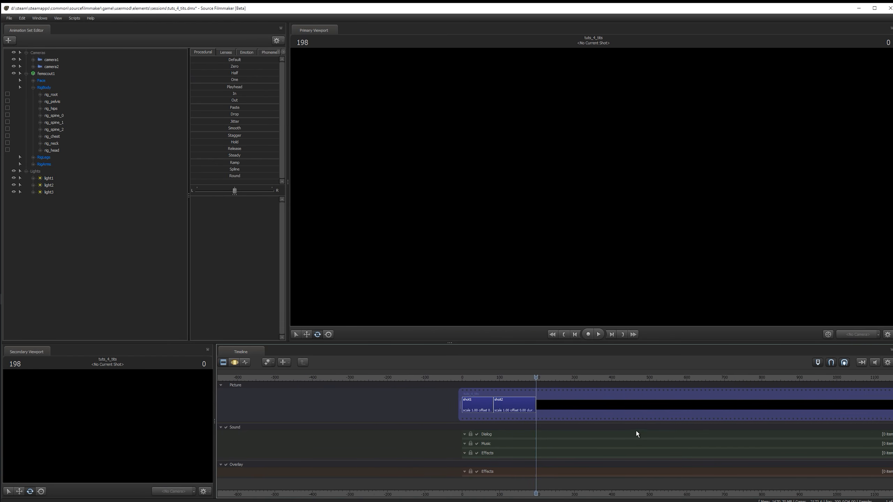
pyautogui.moveTo(741, 406); pyautogui.dragTo(538, 407)
pyautogui.scroll(4, 624, 439)
pyautogui.scroll(2, 624, 439)
pyautogui.moveTo(401, 379); pyautogui.dragTo(308, 387)
pyautogui.hotkey('ctrl', 's')
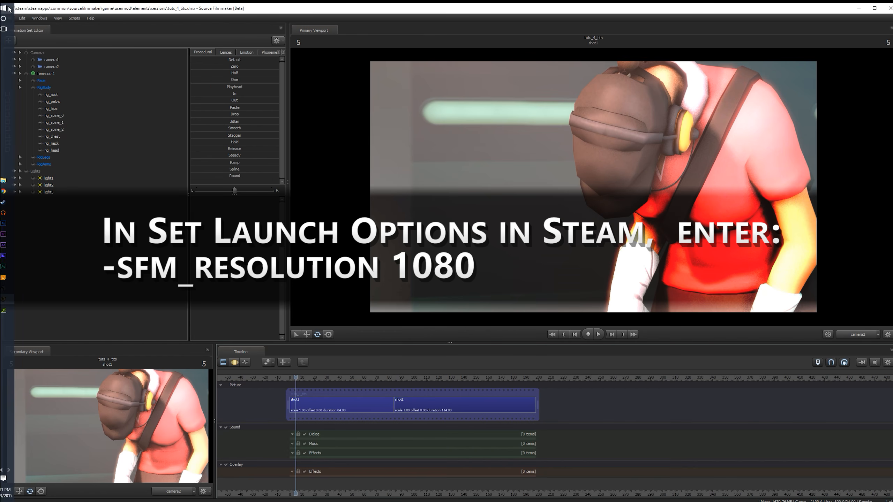
pyautogui.click(10, 18)
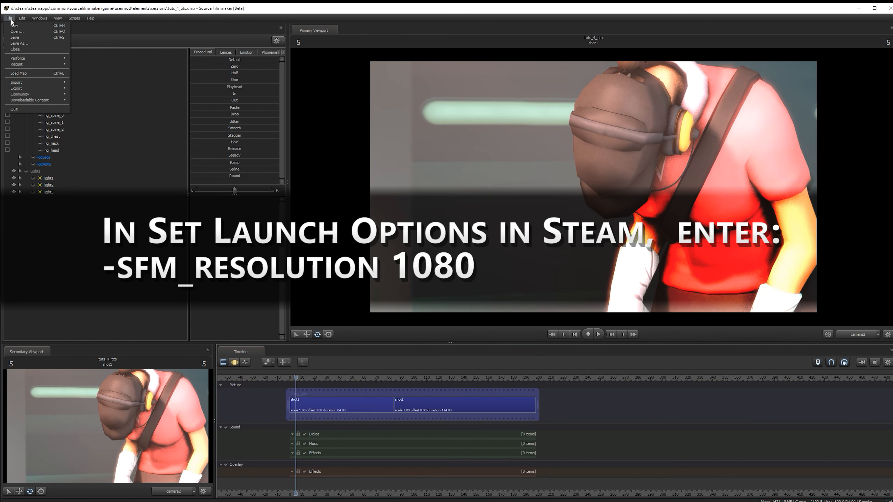
pyautogui.click(48, 218)
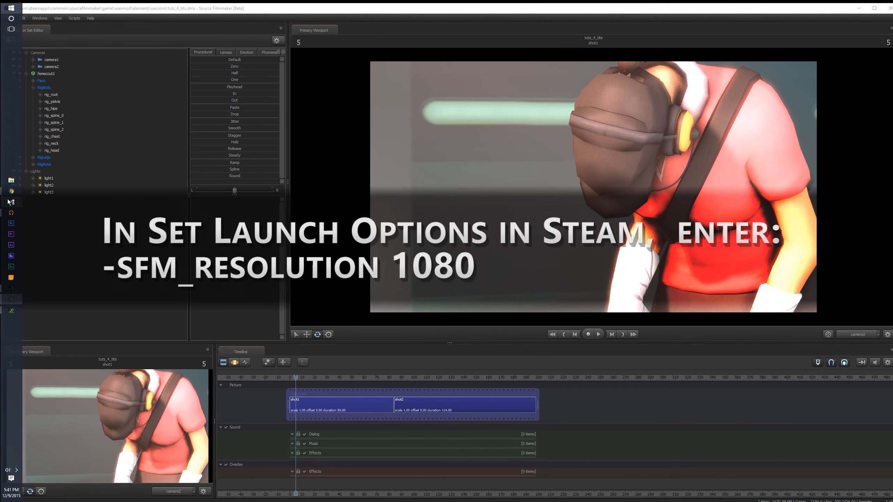
# Switch to Steam and open the launch options from the Source Filmmaker properties in the library.
pyautogui.click(11, 202)
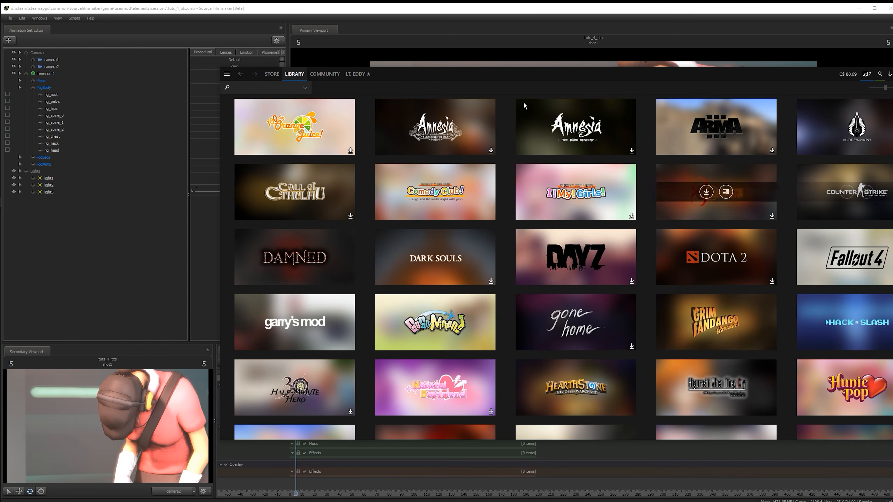
pyautogui.moveTo(294, 74)
pyautogui.click(299, 142)
pyautogui.rightClick(341, 121)
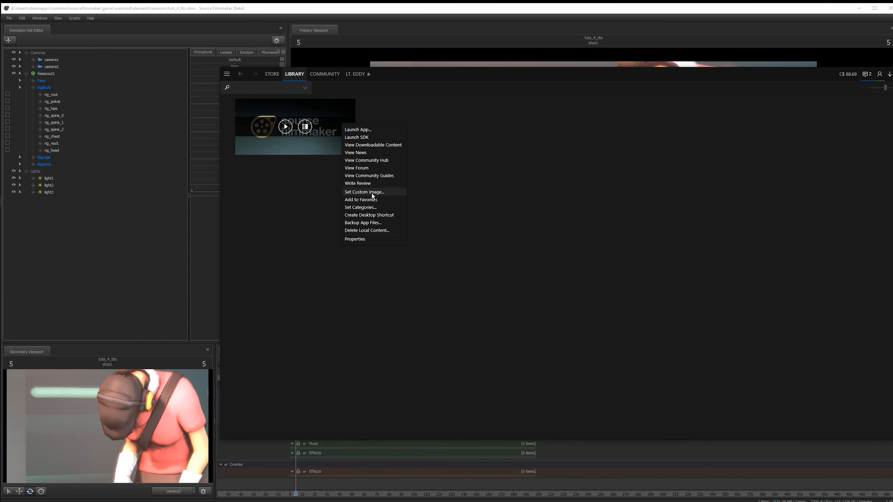
pyautogui.click(380, 238)
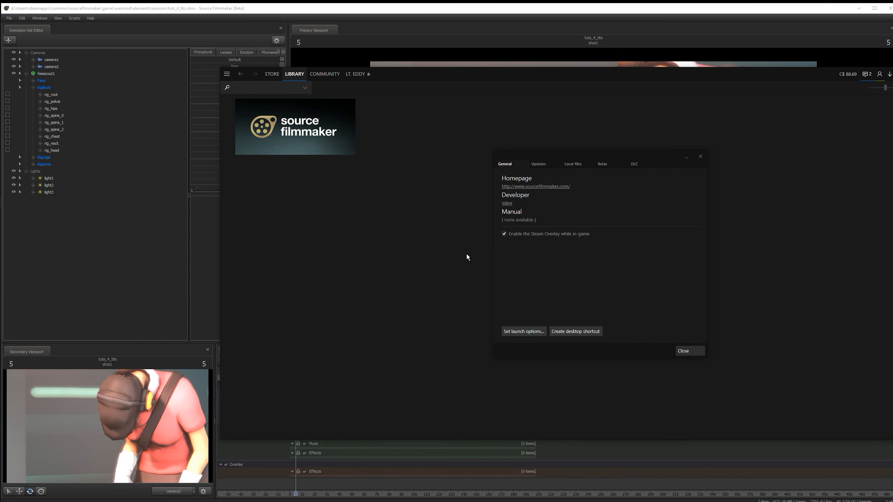
pyautogui.click(540, 334)
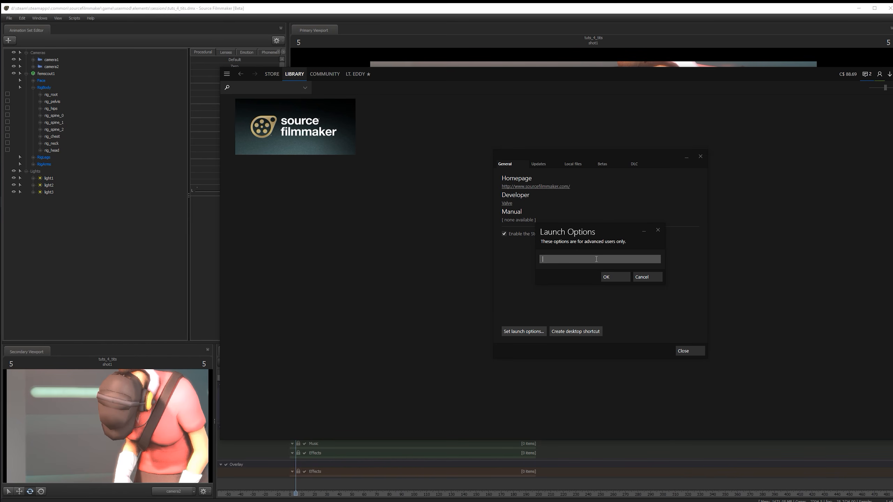
# Cancel the launch options entry, close the properties and switch back to Source Filmmaker.
pyautogui.write('tits')
pyautogui.click(650, 276)
pyautogui.click(700, 156)
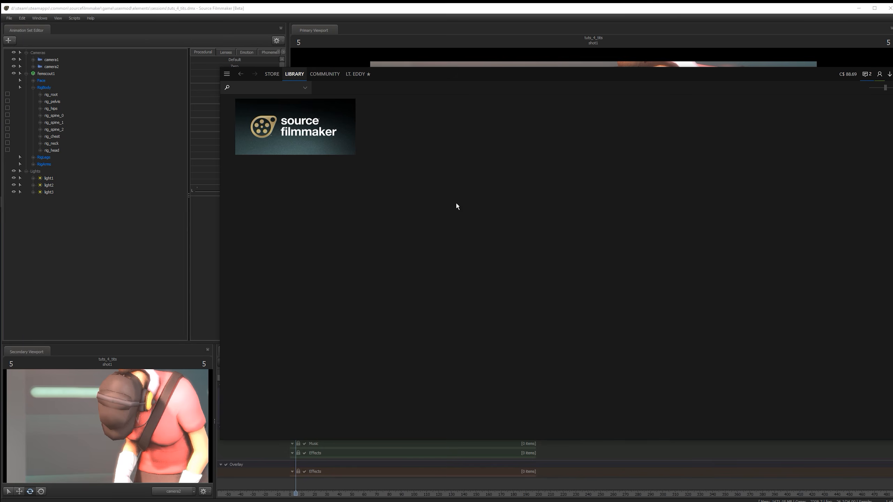
pyautogui.click(18, 161)
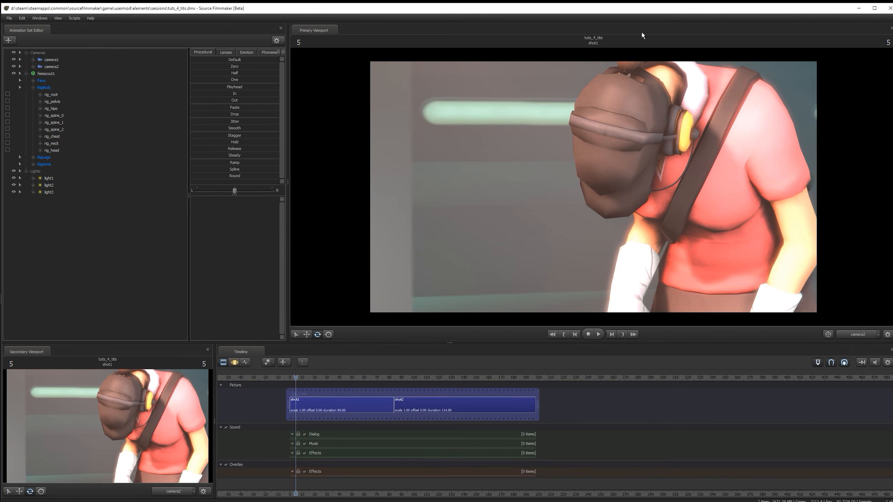
# Start a movie export and set its output file to "TUTORIAL BONERS" on the Desktop.
pyautogui.click(9, 18)
pyautogui.moveTo(30, 89)
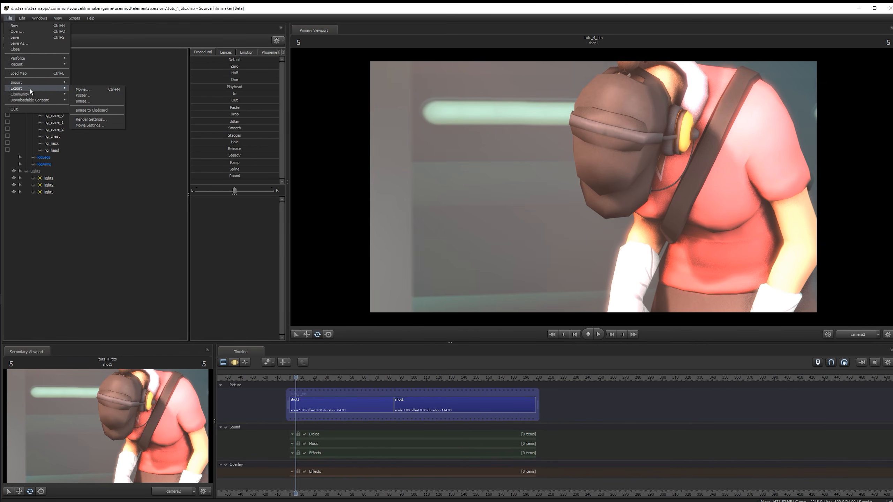
pyautogui.click(104, 88)
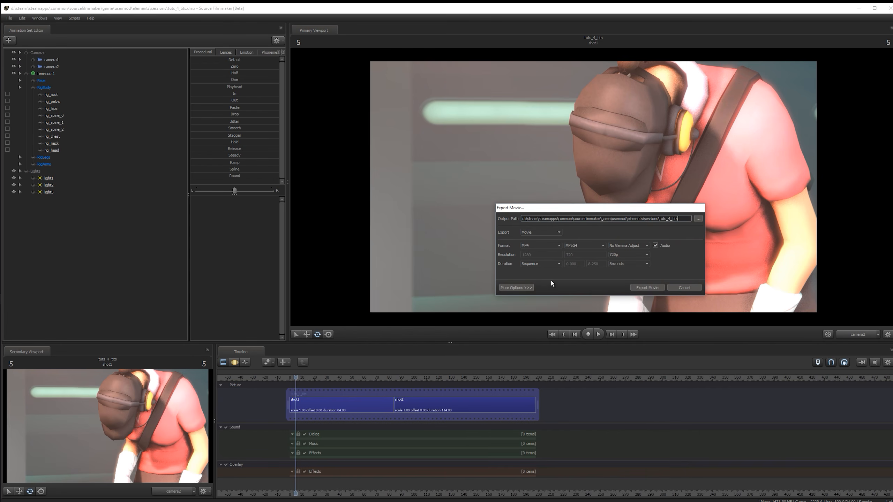
pyautogui.click(698, 218)
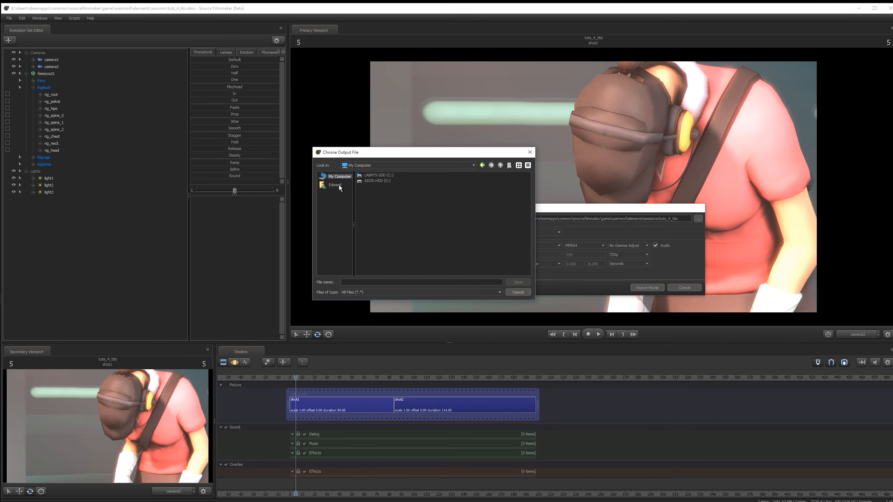
pyautogui.click(339, 185)
pyautogui.click(385, 282)
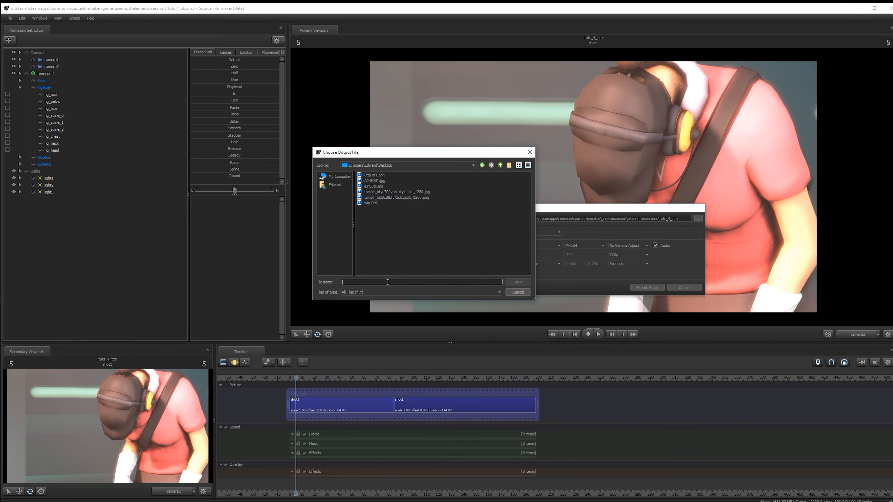
pyautogui.write('TUTORIL')
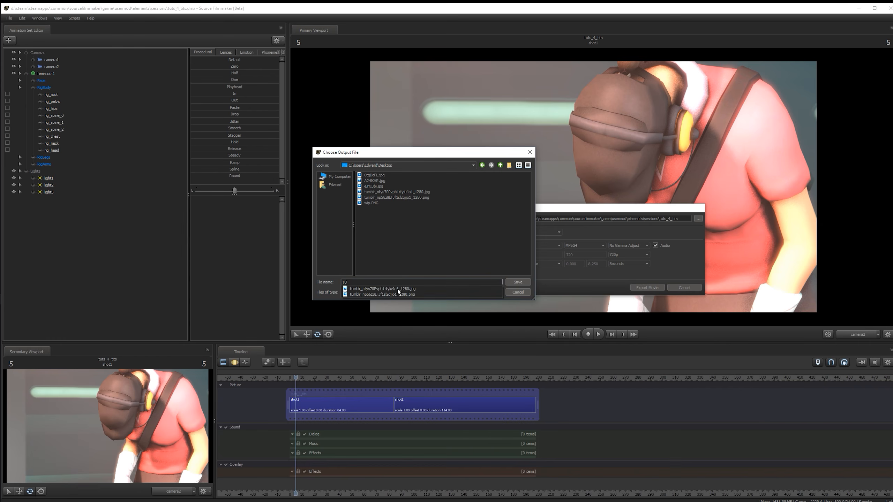
pyautogui.press('BackSpace')
pyautogui.write('AL BONERS')
pyautogui.press('Return')
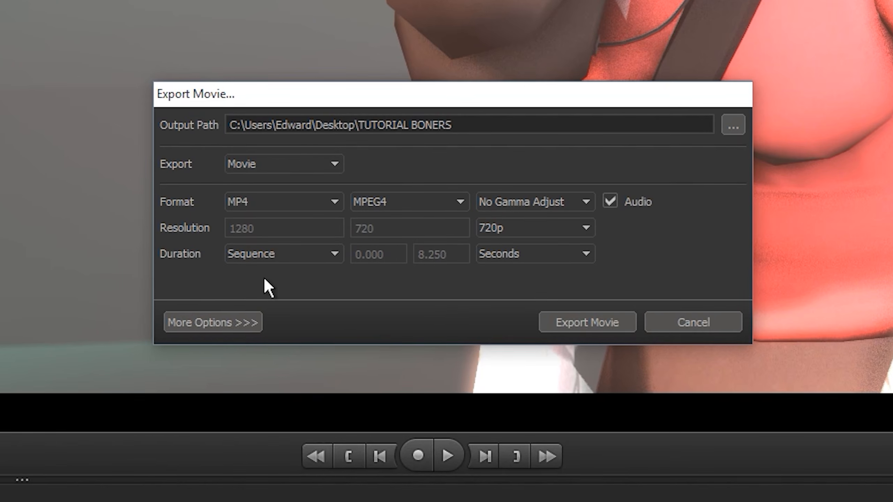
# Expand the additional export options and examine the export type and format choices, keeping Movie and MP4.
pyautogui.click(219, 321)
pyautogui.click(312, 166)
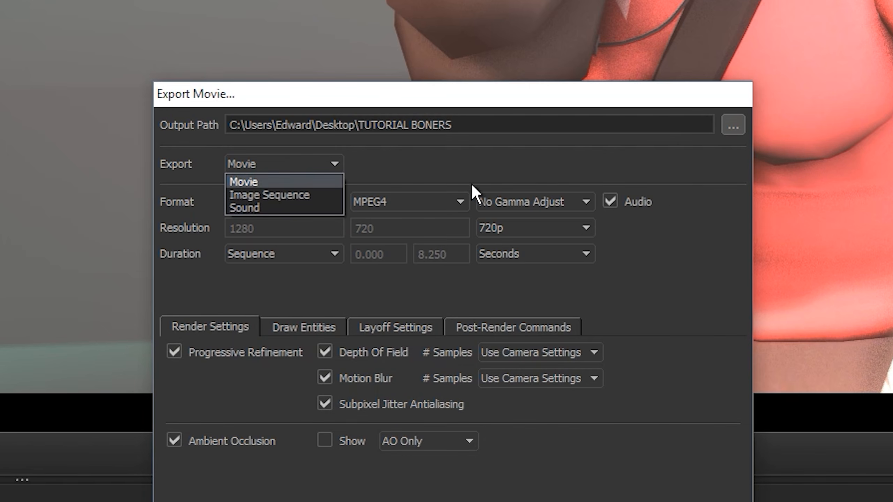
pyautogui.click(410, 158)
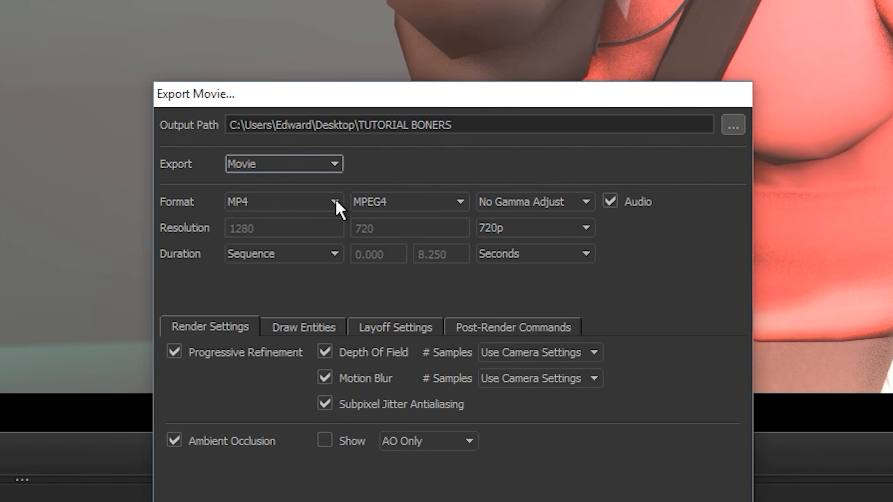
pyautogui.click(365, 203)
pyautogui.click(363, 202)
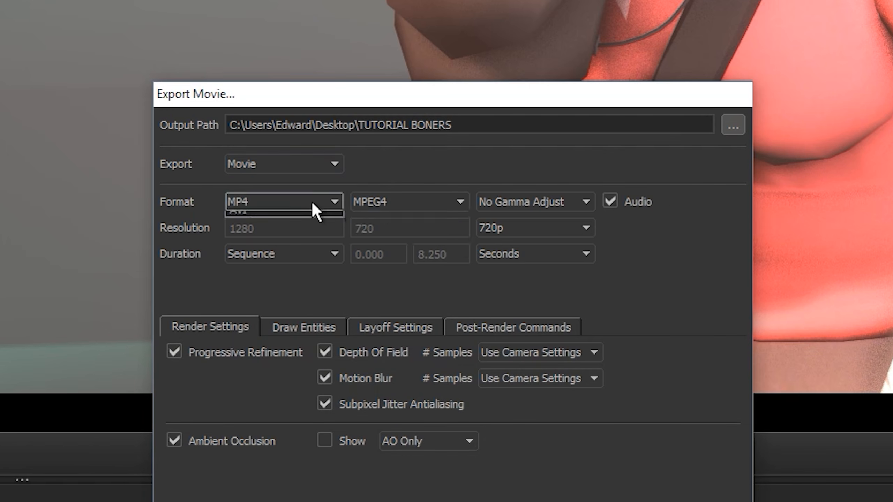
pyautogui.click(311, 201)
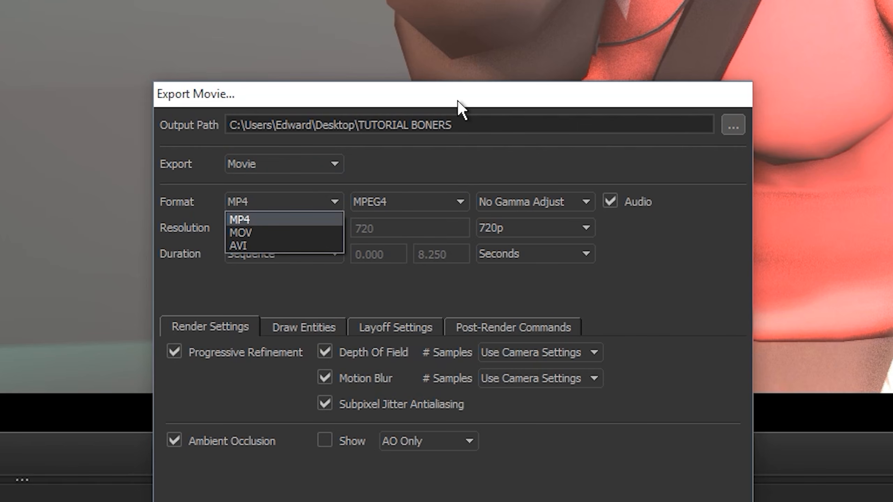
pyautogui.click(278, 93)
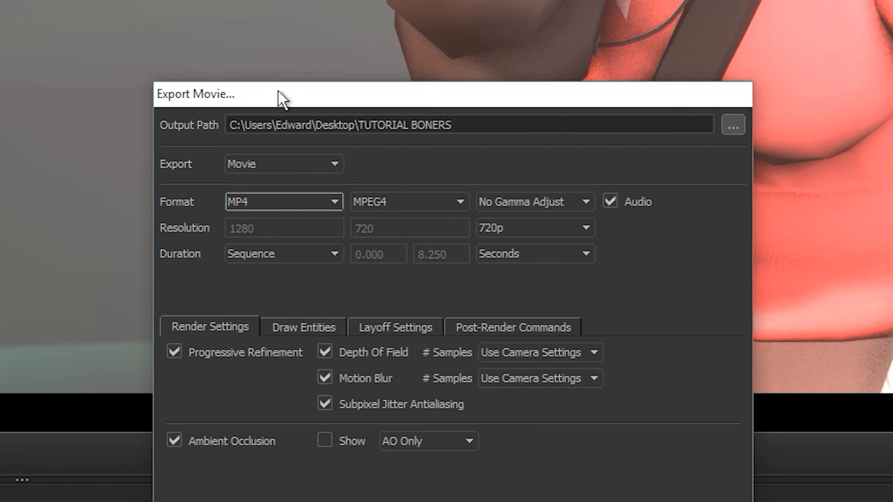
pyautogui.moveTo(278, 91); pyautogui.dragTo(189, 72)
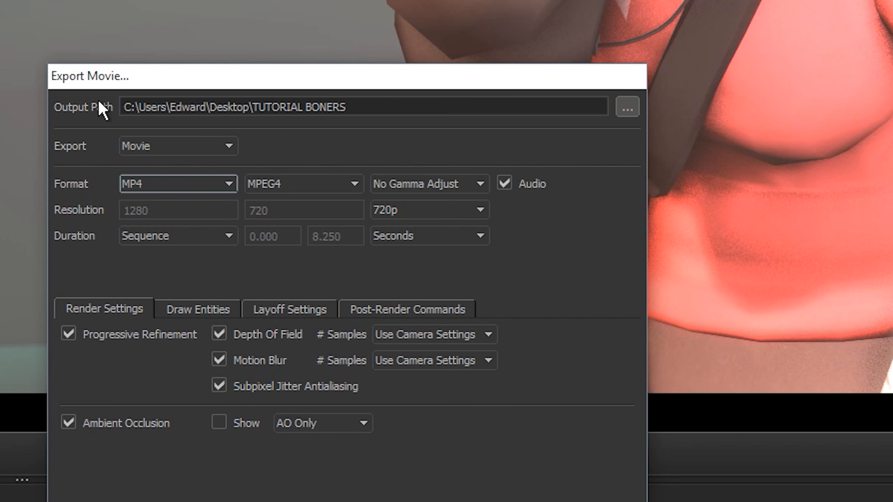
# Examine the export's resolution and duration choices, keeping 720p and Sequence.
pyautogui.click(408, 210)
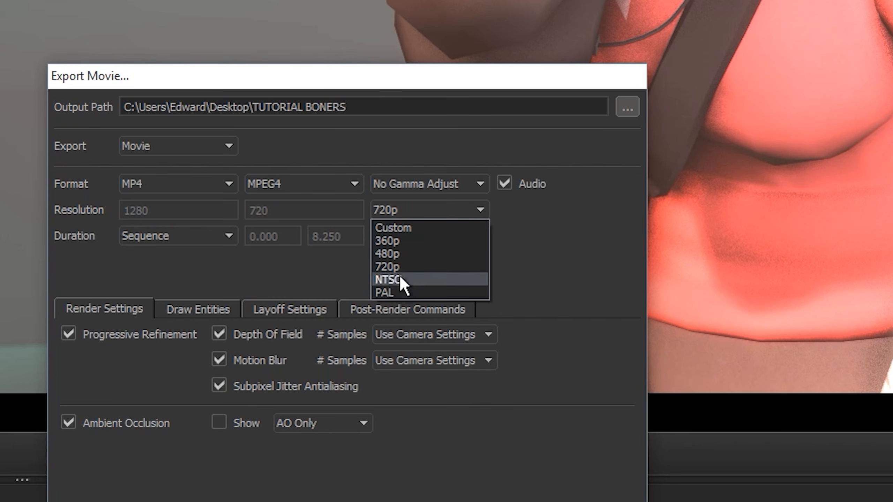
pyautogui.click(415, 266)
pyautogui.click(170, 235)
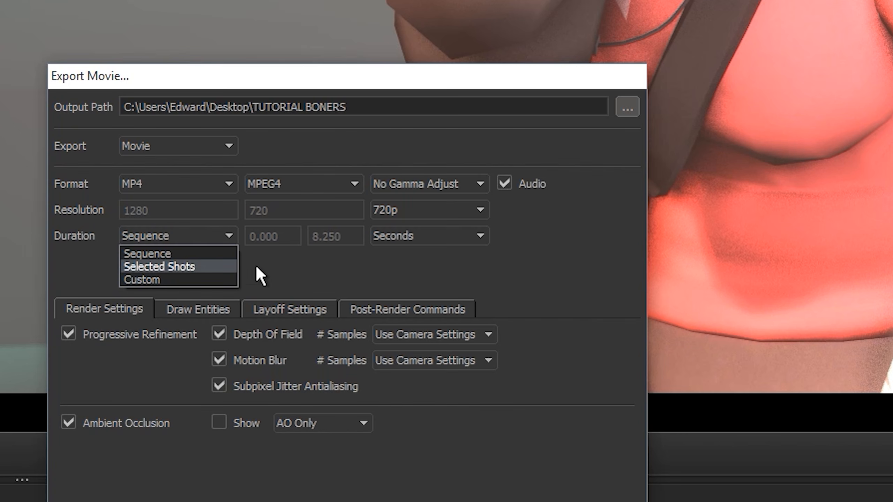
pyautogui.click(304, 286)
pyautogui.click(214, 235)
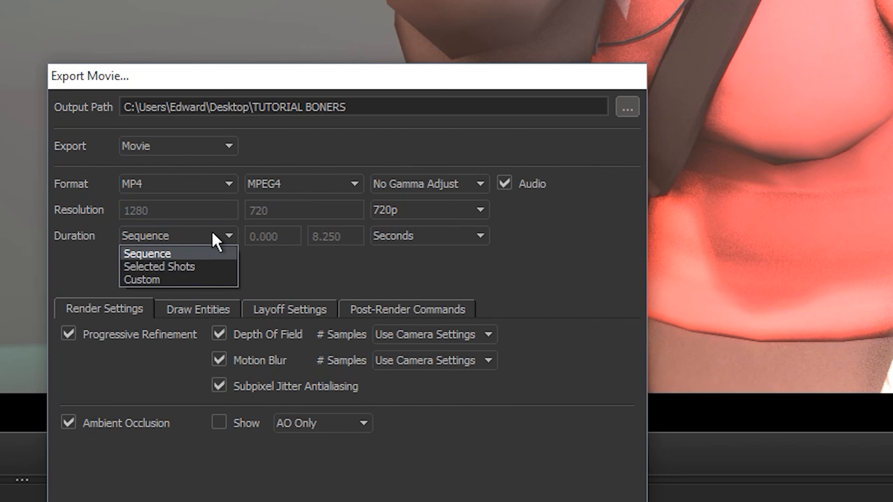
pyautogui.click(358, 259)
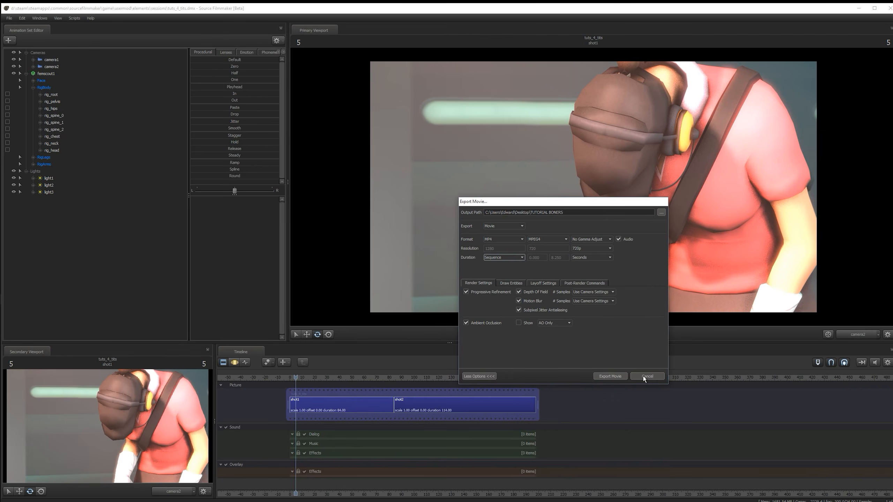
# Cancel the movie export and examine the depth-of-field sample choices in the viewport's render settings.
pyautogui.click(647, 376)
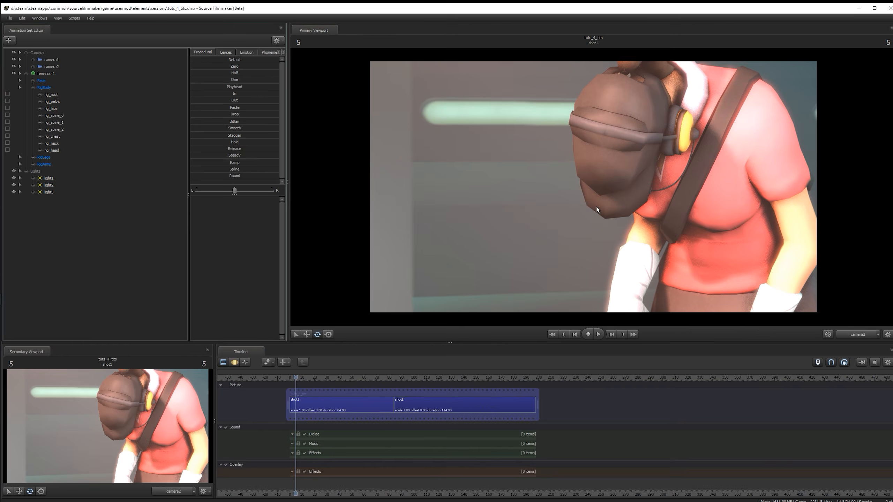
pyautogui.rightClick(552, 187)
pyautogui.click(560, 191)
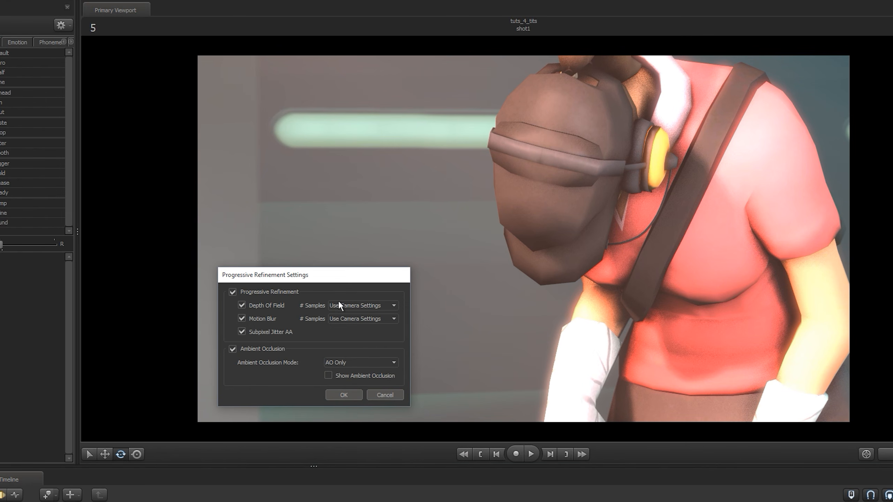
pyautogui.click(360, 307)
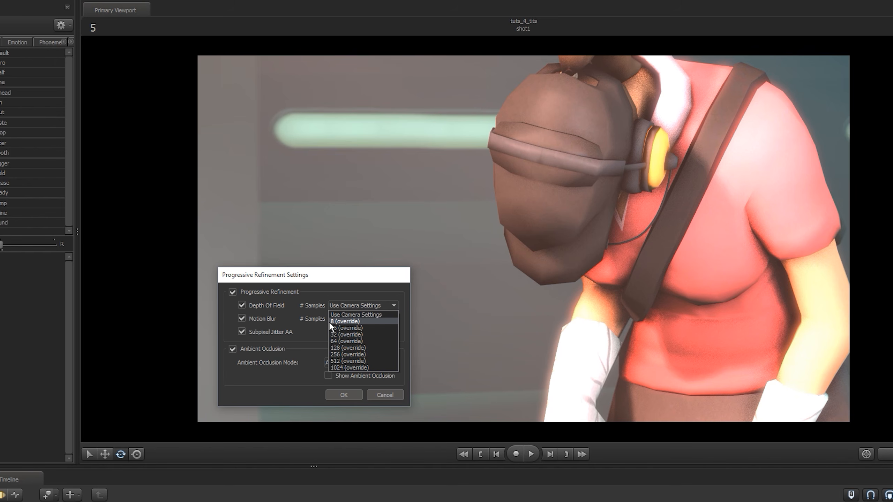
pyautogui.click(362, 307)
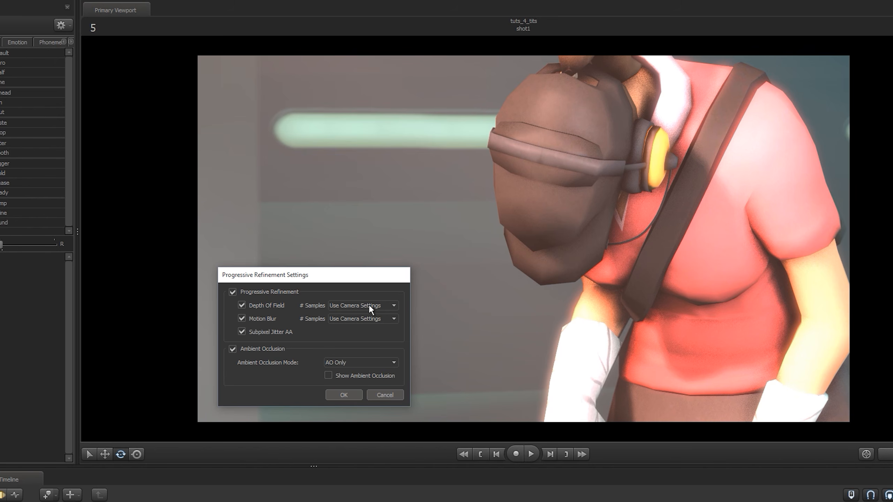
pyautogui.click(369, 307)
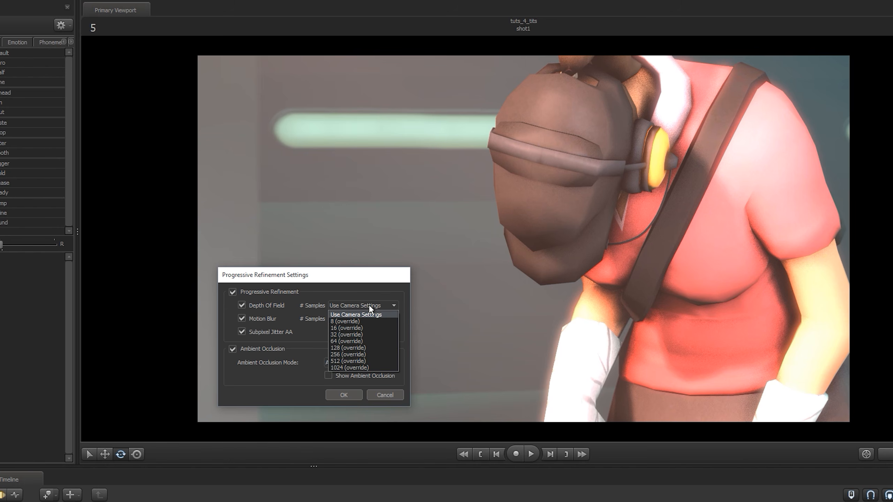
pyautogui.click(368, 307)
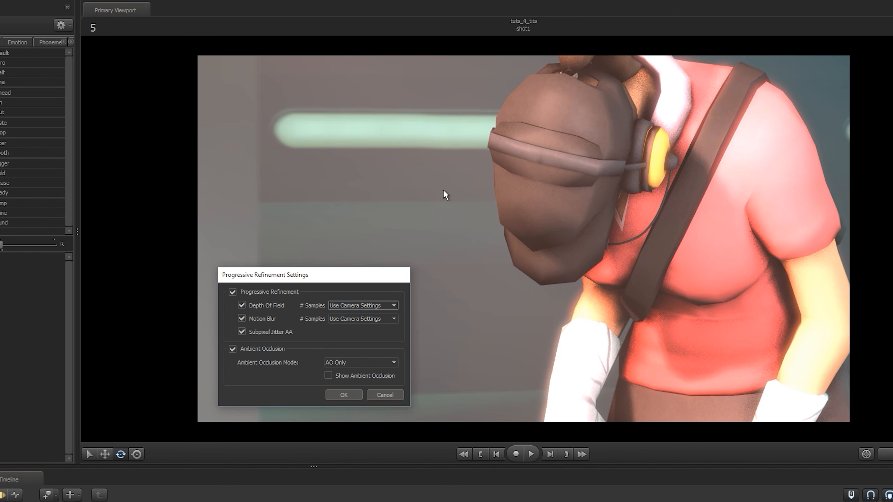
# Try a depth-of-field override of 64 samples and cancel the render settings.
pyautogui.click(347, 303)
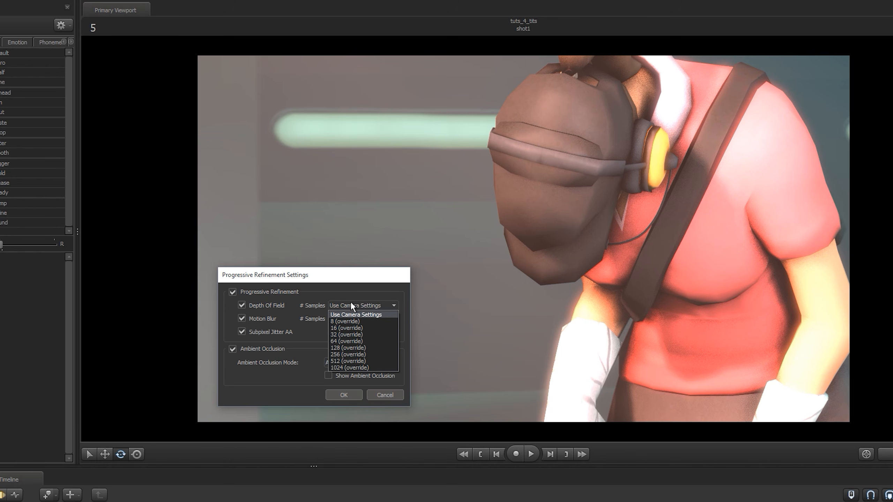
pyautogui.click(366, 341)
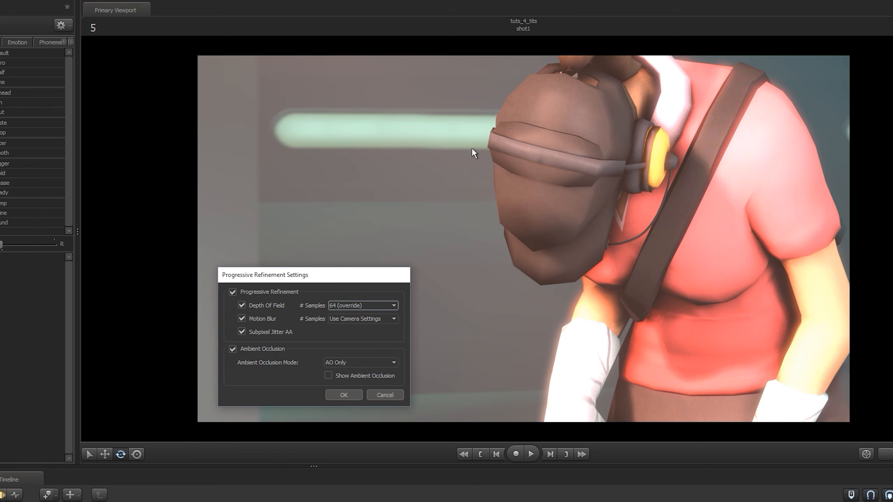
pyautogui.click(346, 306)
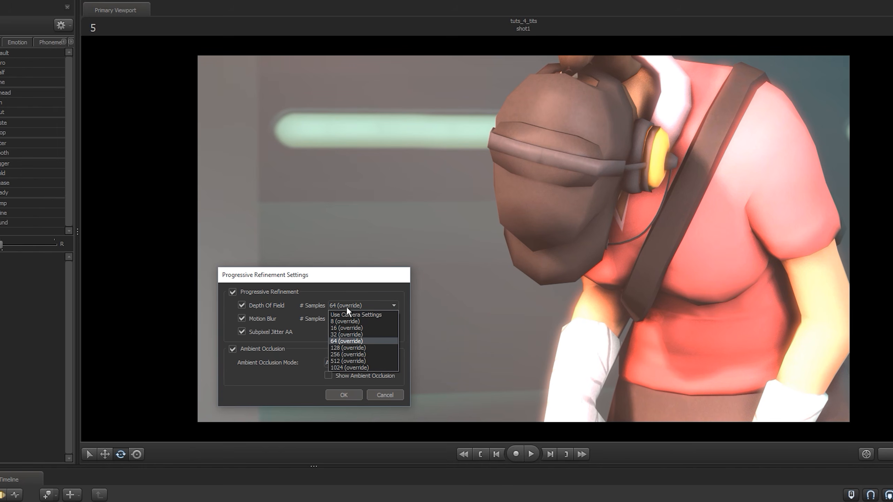
pyautogui.click(378, 396)
# Move the playhead to frame 64 in shot1 and open the viewport's render settings.
pyautogui.moveTo(346, 377); pyautogui.dragTo(369, 374)
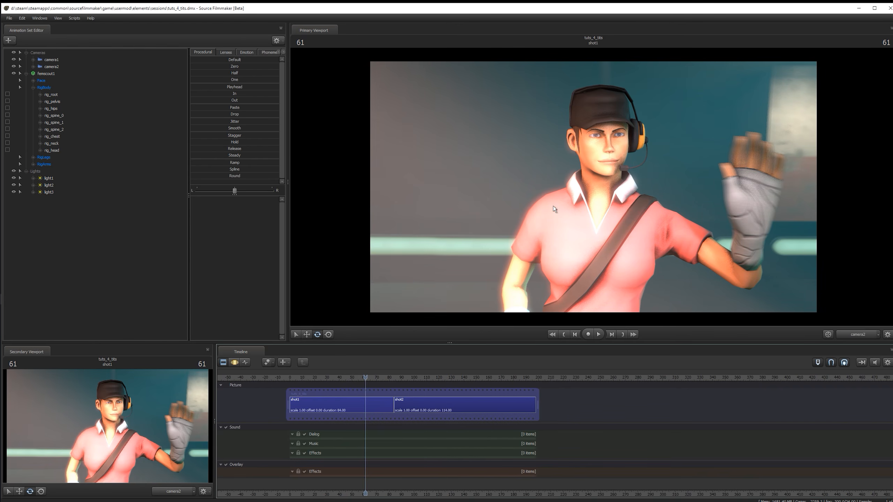
pyautogui.moveTo(371, 381)
pyautogui.mouseDown()
pyautogui.moveTo(346, 382)
pyautogui.moveTo(369, 382)
pyautogui.mouseUp()
pyautogui.rightClick(530, 283)
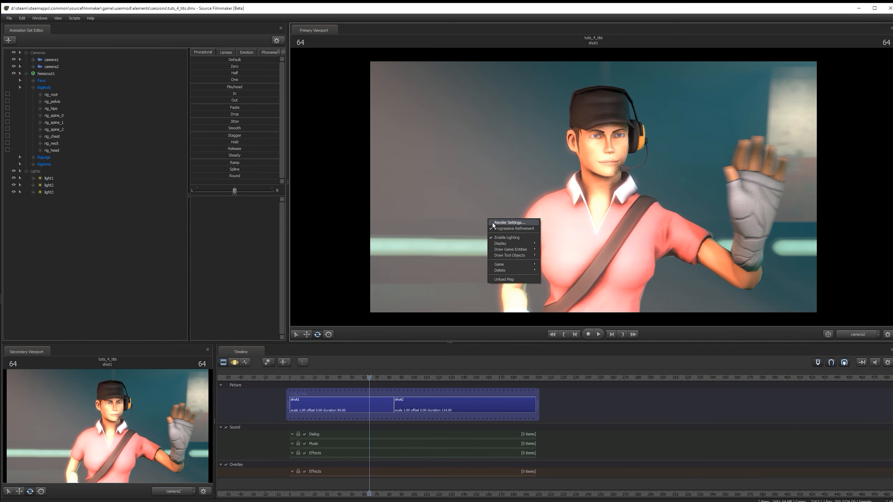
pyautogui.click(493, 222)
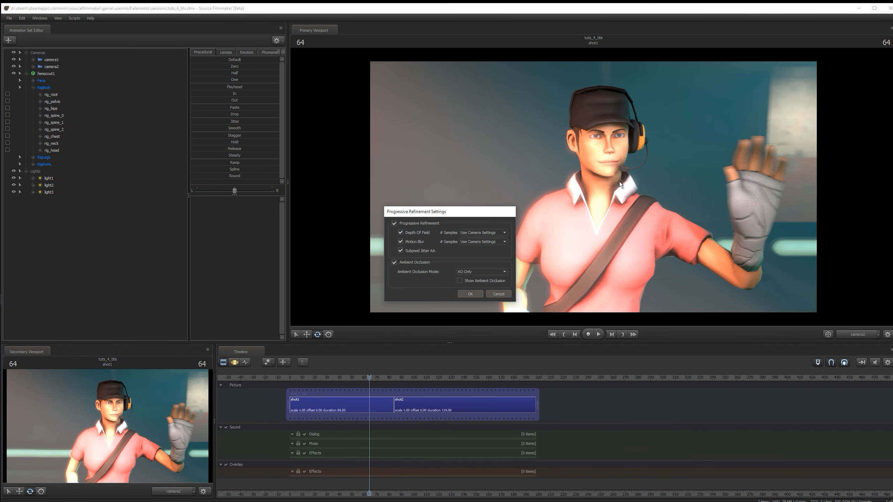
# Compare the Scout's waving pose with depth-of-field sample overrides of 16, 32, 64 and 1024.
pyautogui.click(491, 233)
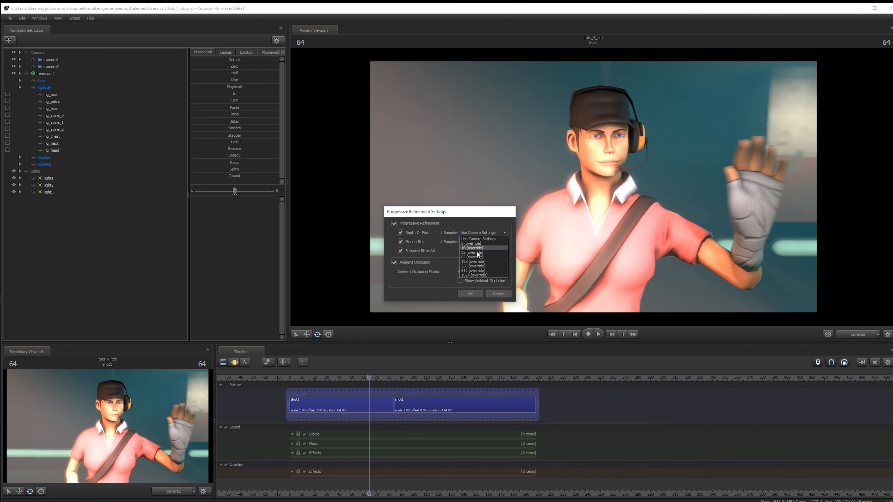
pyautogui.click(478, 247)
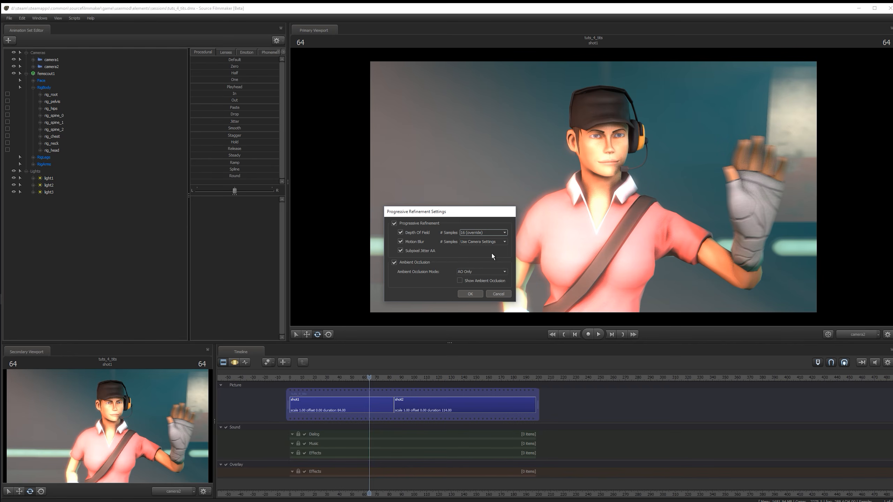
pyautogui.click(504, 233)
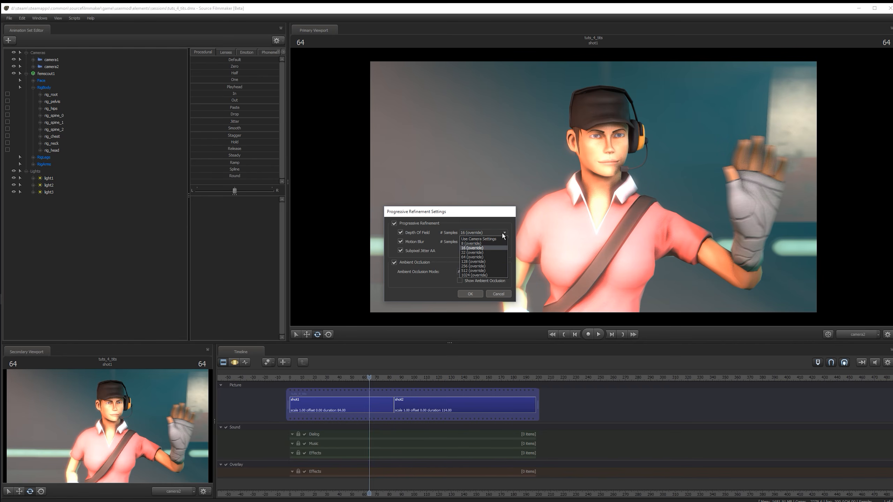
pyautogui.click(488, 251)
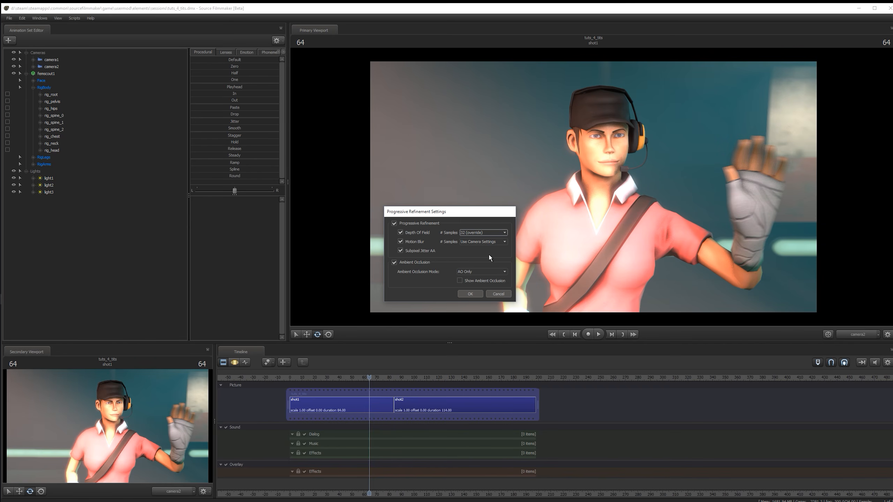
pyautogui.click(500, 233)
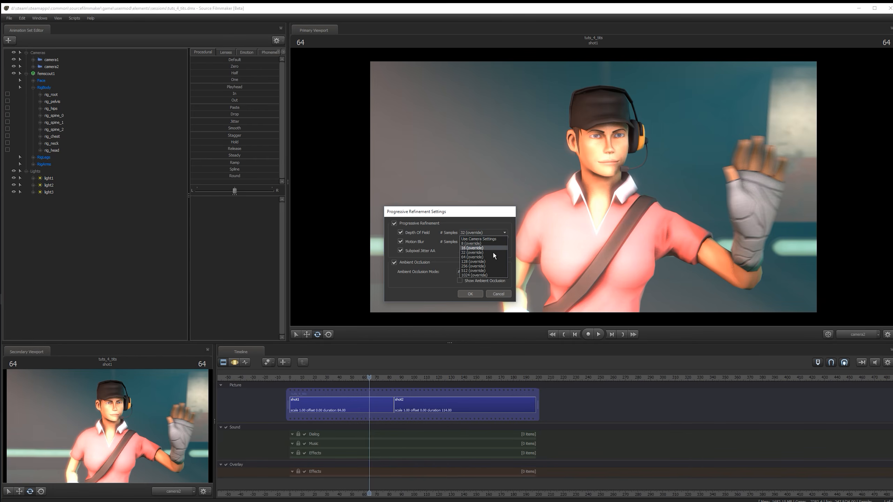
pyautogui.click(493, 256)
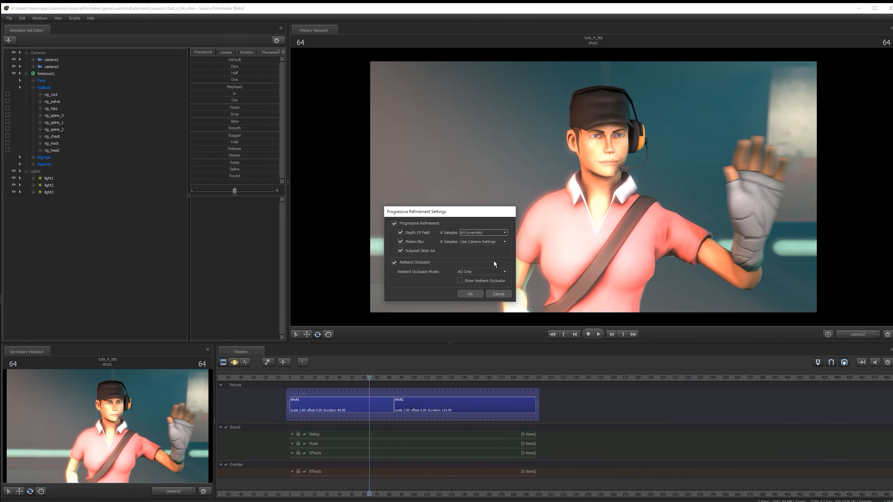
pyautogui.click(478, 233)
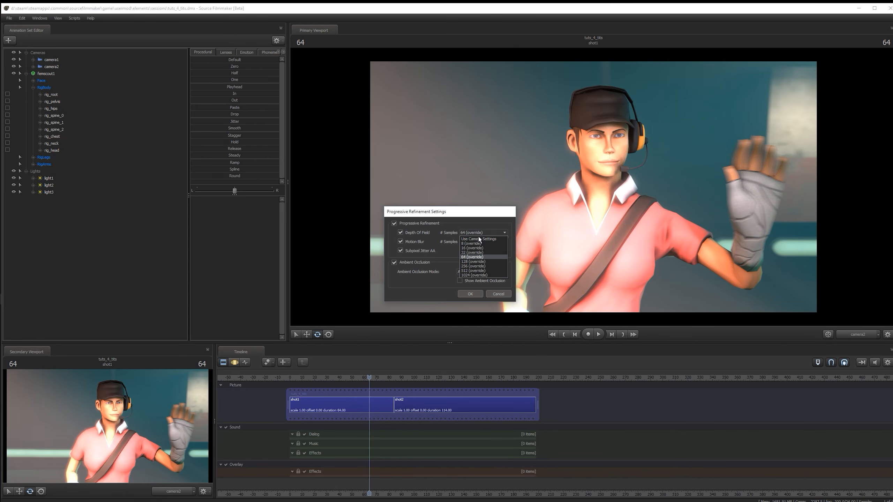
pyautogui.click(488, 275)
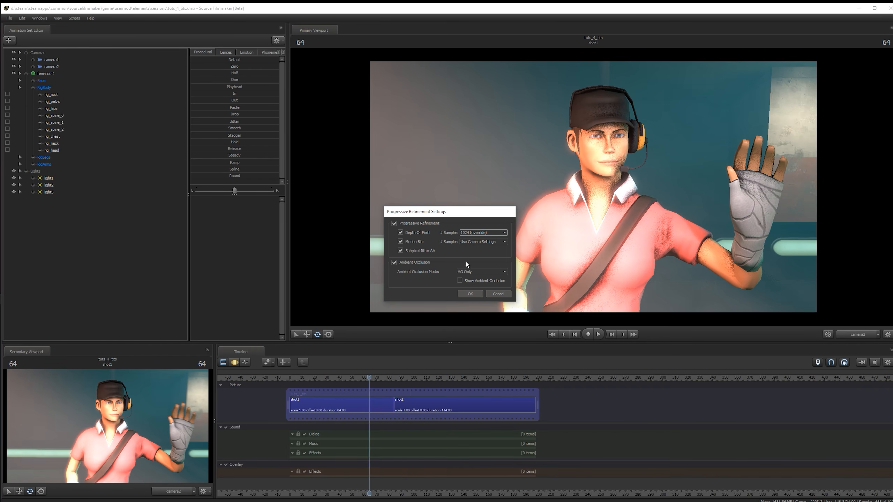
# Move the render settings dialog aside and set the depth-of-field sample override to 32 after trying 64.
pyautogui.moveTo(471, 210); pyautogui.dragTo(490, 201)
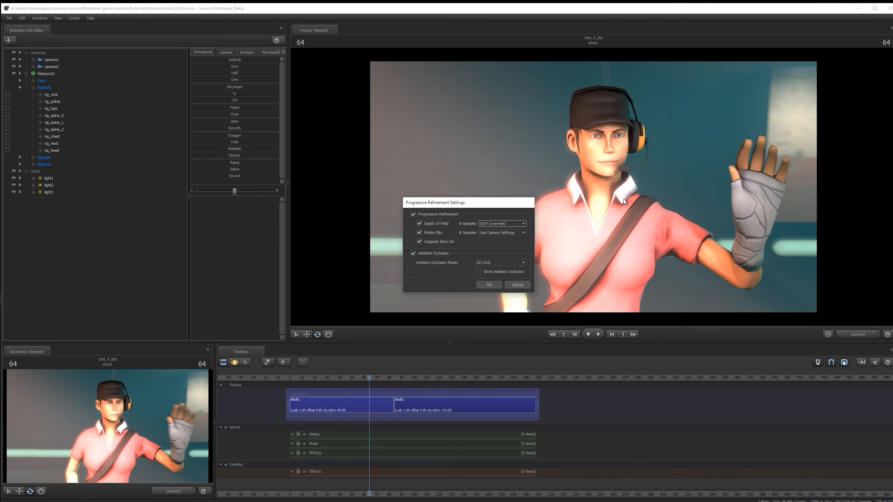
pyautogui.click(495, 223)
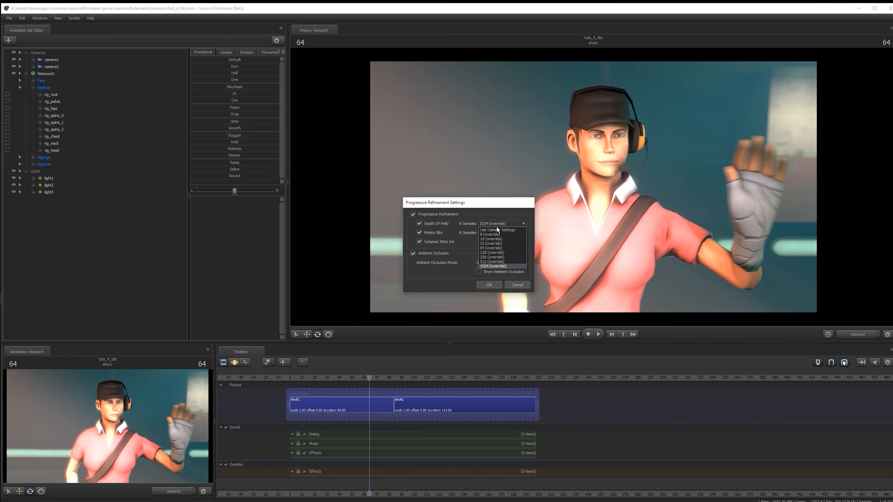
pyautogui.click(496, 248)
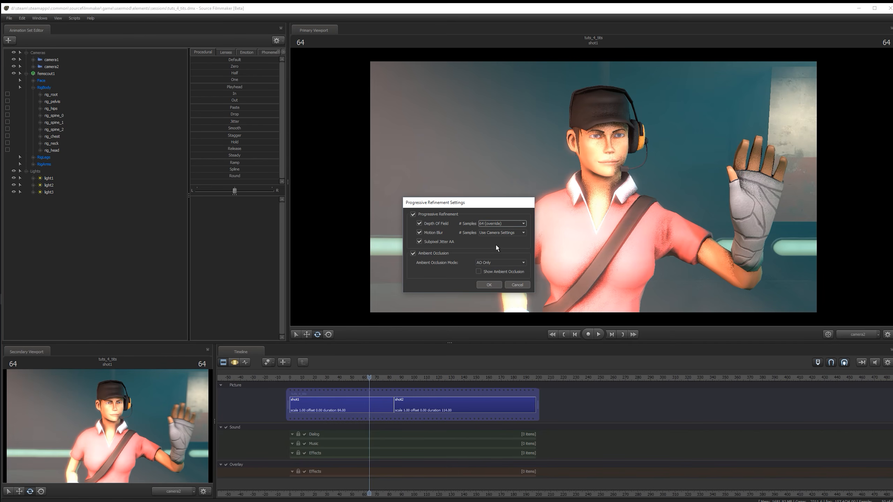
pyautogui.click(495, 232)
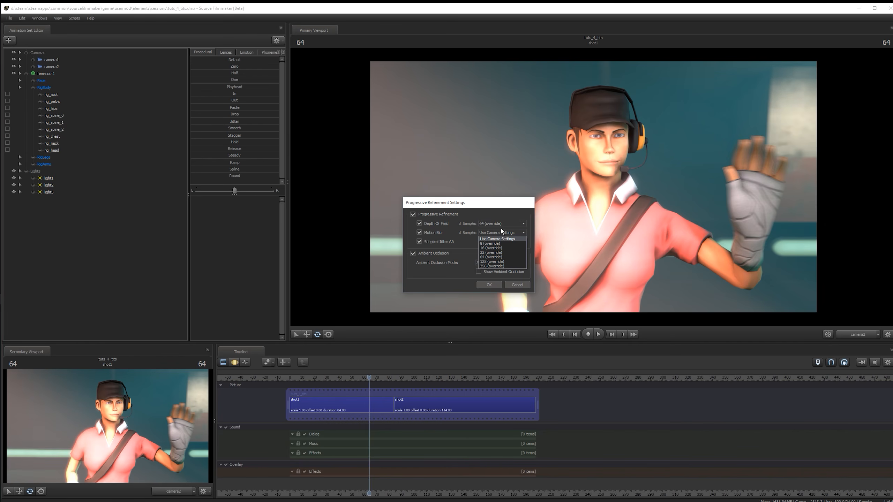
pyautogui.click(501, 224)
pyautogui.click(502, 243)
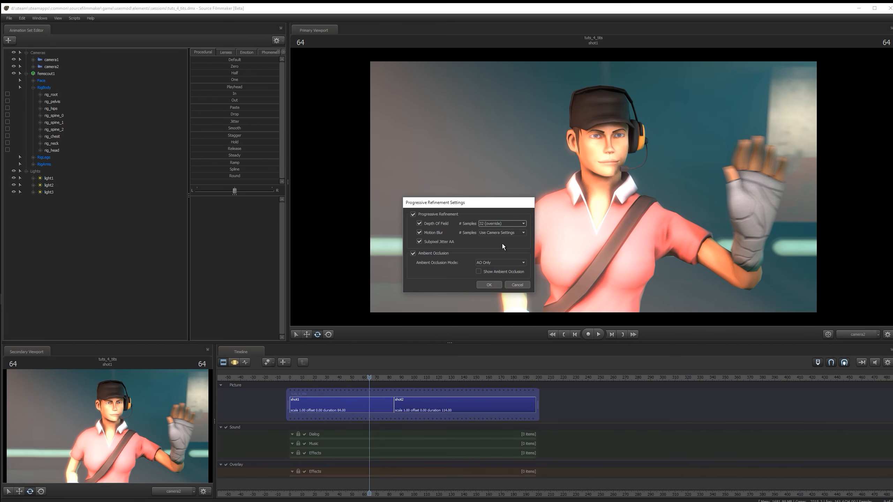
# Set the motion blur sample override to 16 after trying 8, and apply the render settings.
pyautogui.click(509, 233)
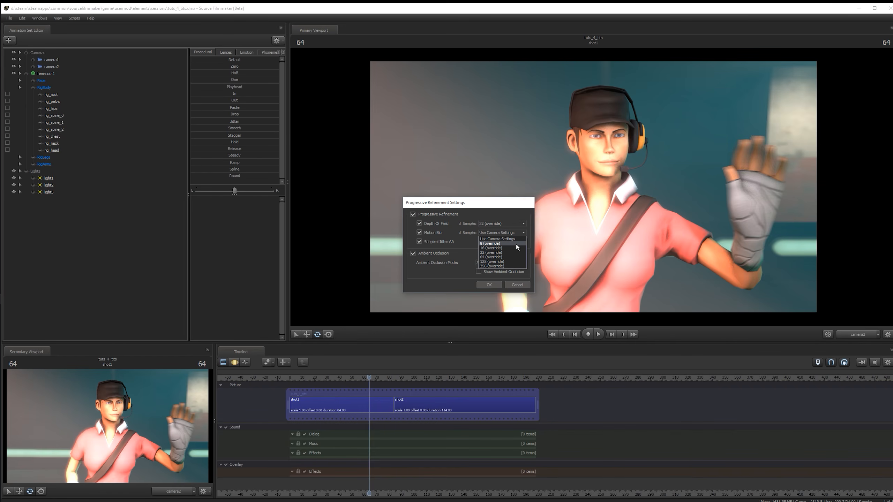
pyautogui.click(516, 245)
pyautogui.click(507, 234)
pyautogui.click(471, 235)
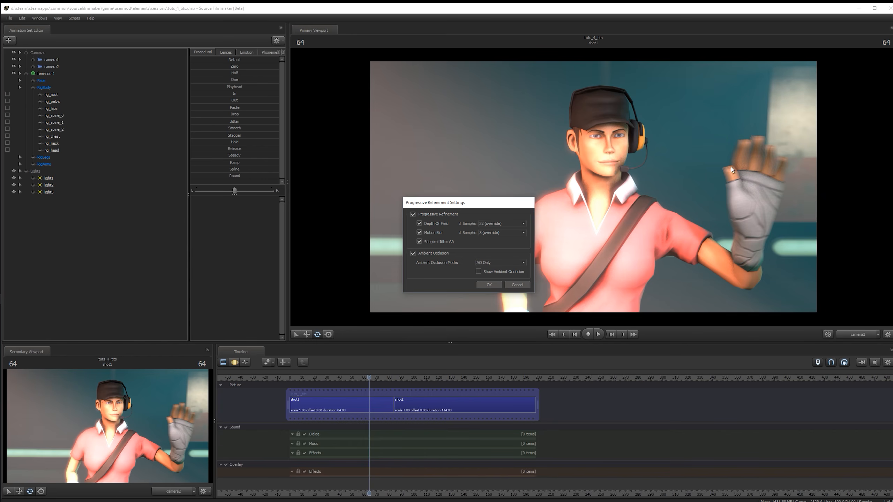
pyautogui.click(491, 233)
pyautogui.click(486, 250)
pyautogui.click(492, 234)
pyautogui.click(498, 247)
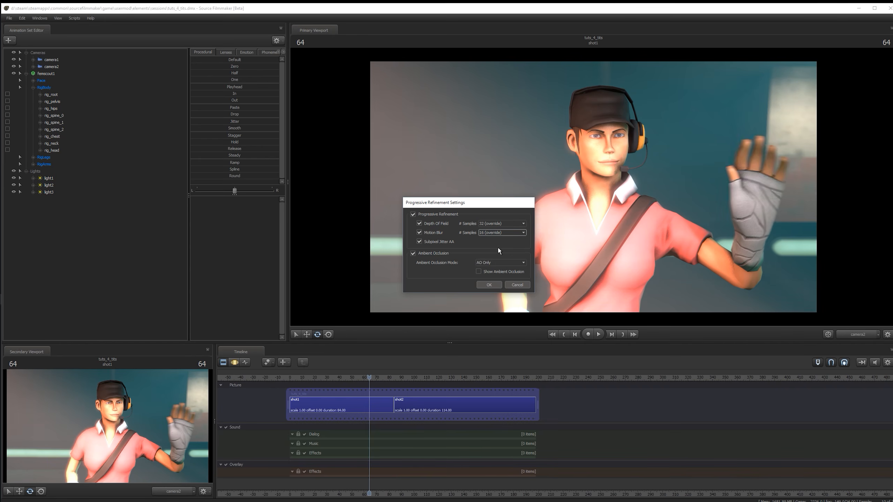
pyautogui.click(495, 285)
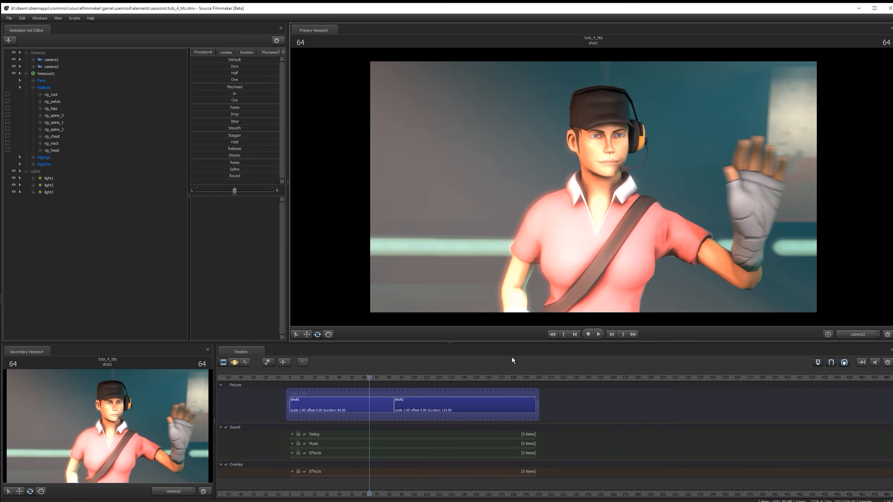
# Start the movie export again and expand its additional options.
pyautogui.click(5, 18)
pyautogui.moveTo(53, 88)
pyautogui.click(96, 94)
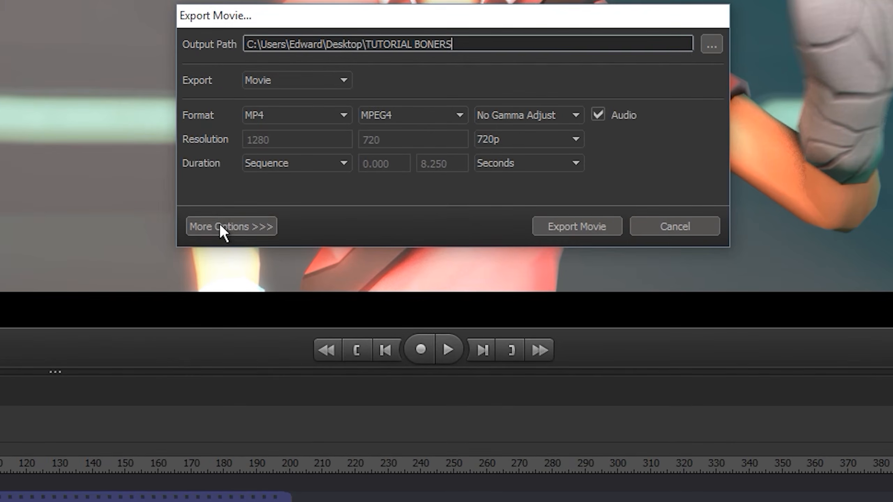
pyautogui.click(513, 288)
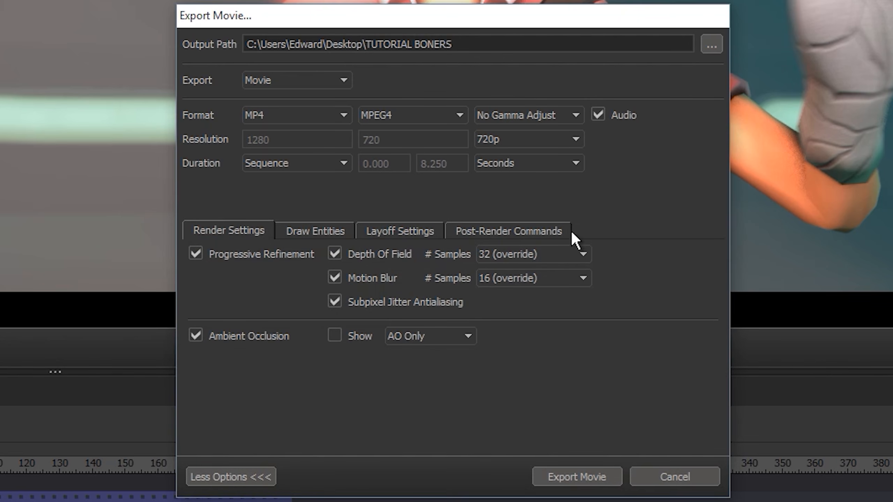
# Examine the export's sample overrides, draw entities, layoff settings and post-render commands, and return to the render settings.
pyautogui.click(576, 256)
pyautogui.click(620, 255)
pyautogui.click(582, 278)
pyautogui.click(643, 272)
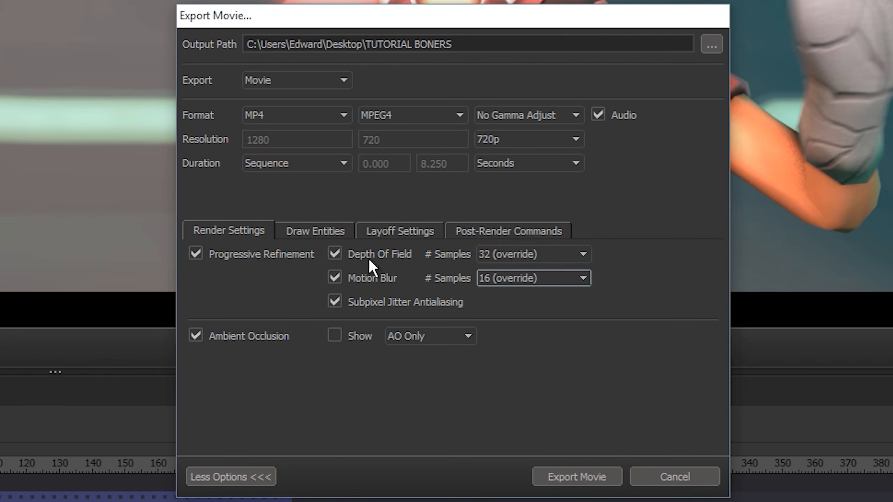
pyautogui.click(334, 237)
pyautogui.click(385, 235)
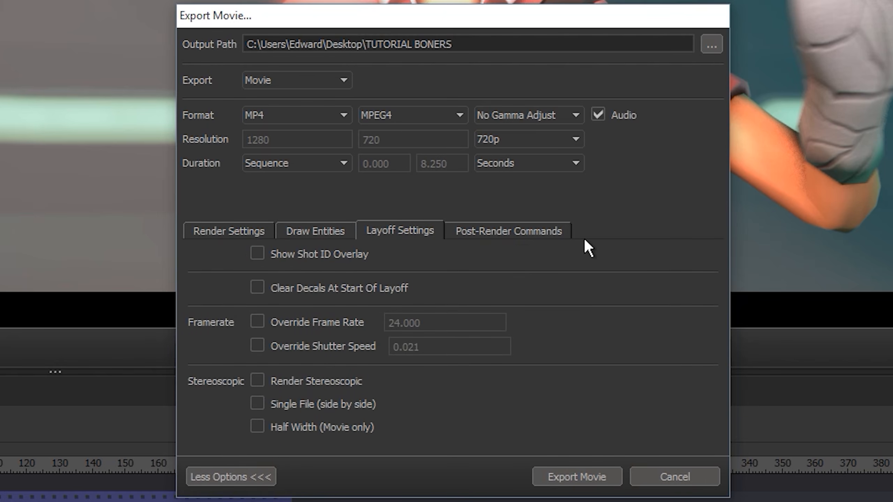
pyautogui.click(516, 235)
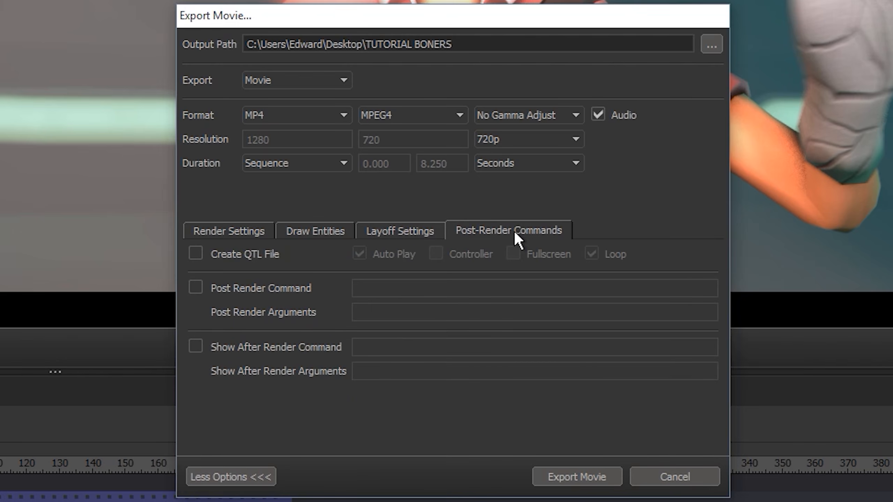
pyautogui.click(311, 233)
pyautogui.click(432, 232)
pyautogui.click(220, 235)
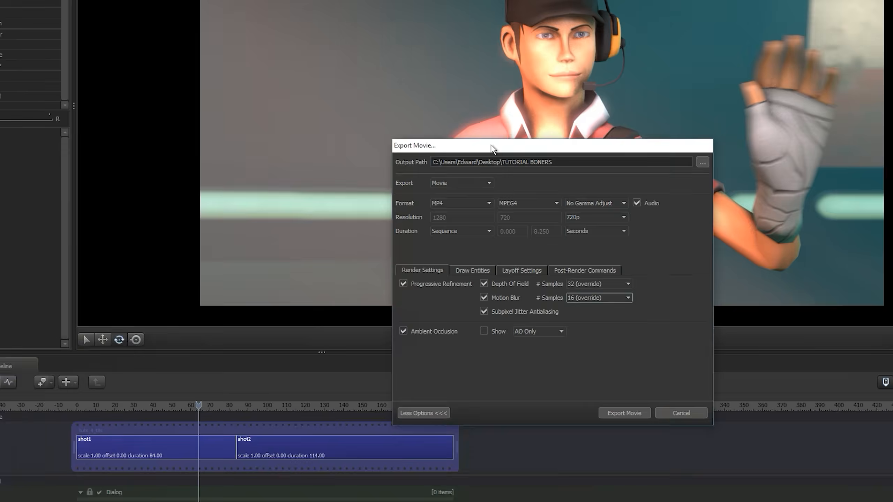
# Export the sequence as a movie with the chosen settings and close Source Filmmaker.
pyautogui.moveTo(349, 14); pyautogui.dragTo(410, 201)
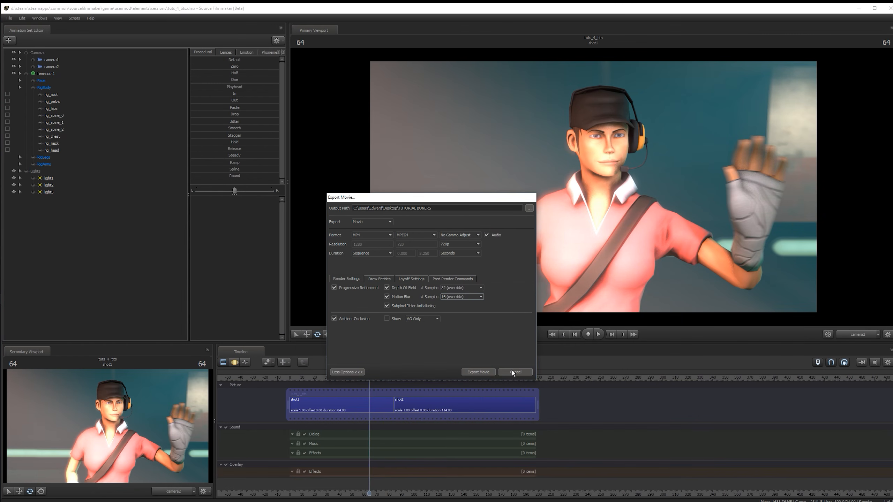
pyautogui.click(477, 371)
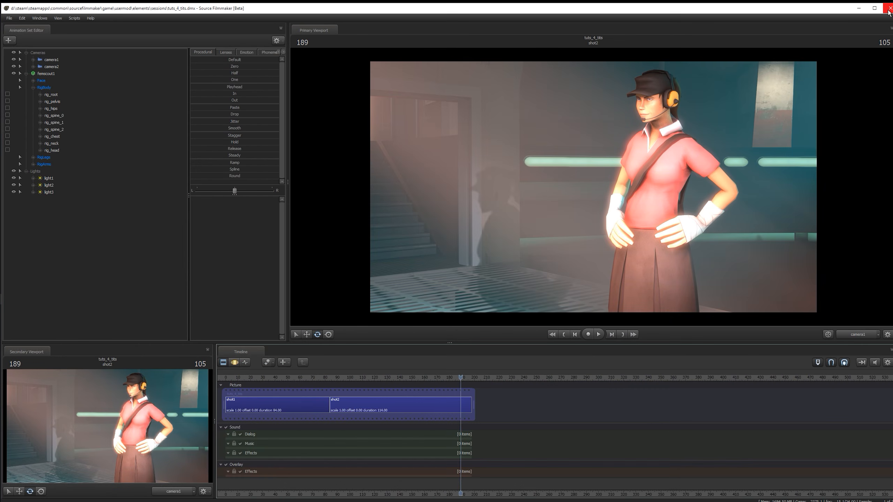
pyautogui.click(888, 9)
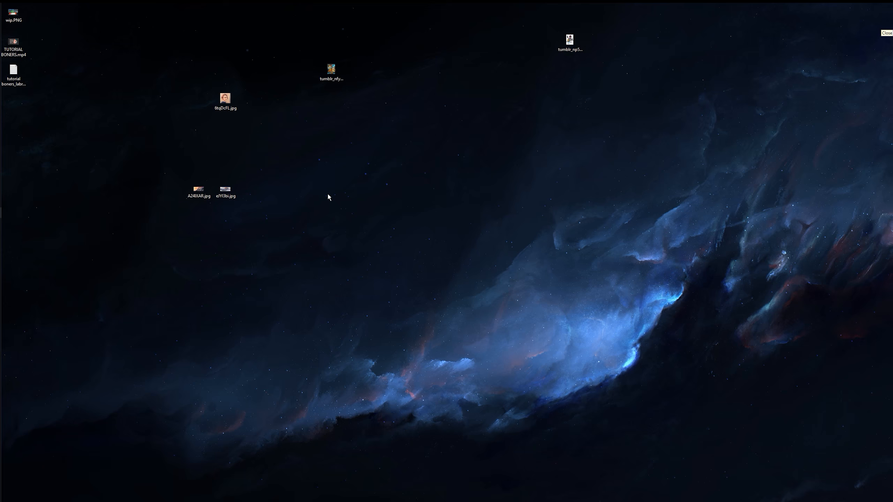